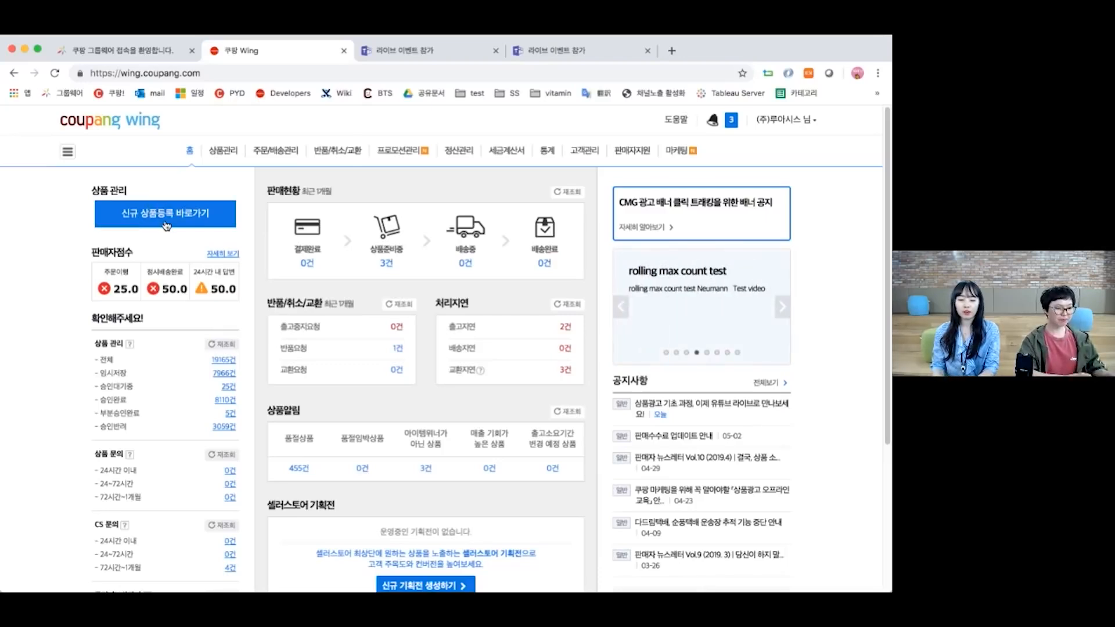
Open the product registration page and start an individual new product registration (신규상품등록).
click(166, 226)
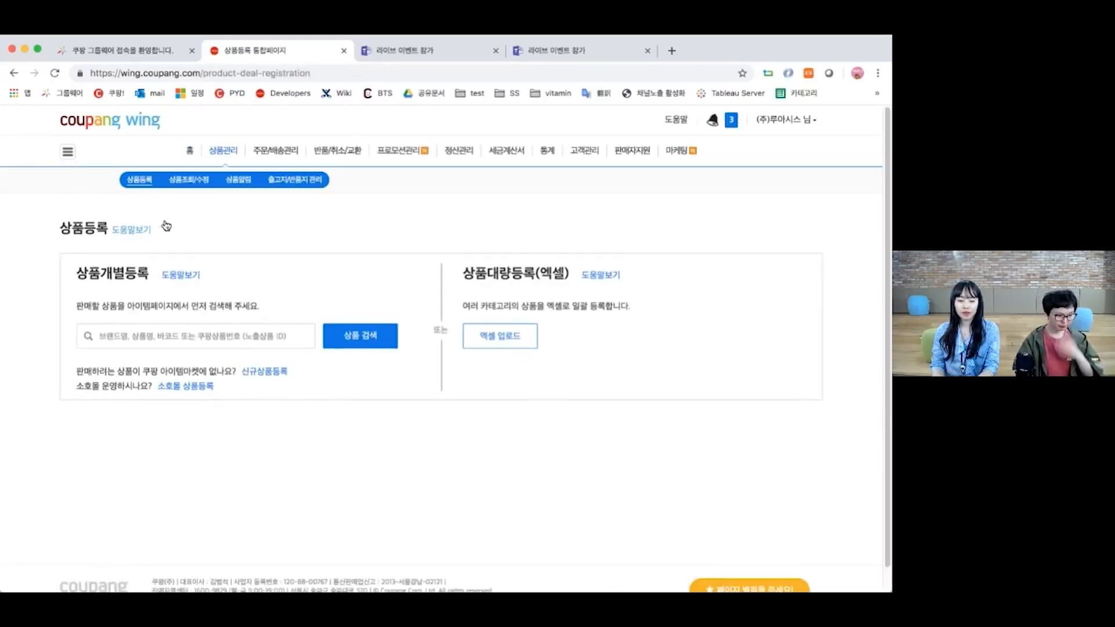
scroll(266, 227, down, 1)
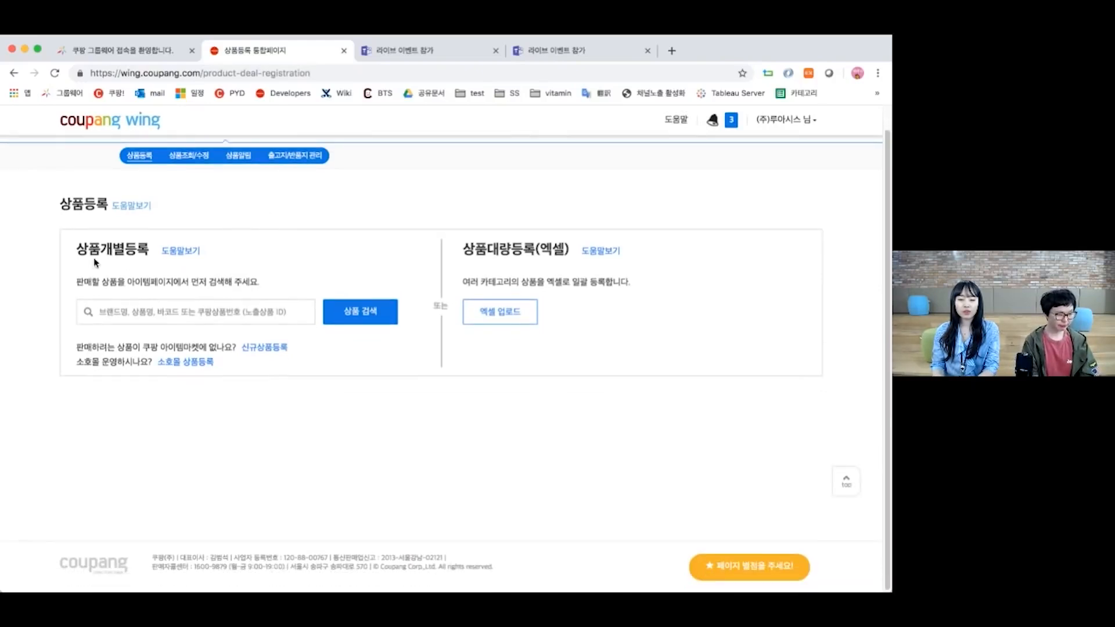
drag(78, 248, 154, 254)
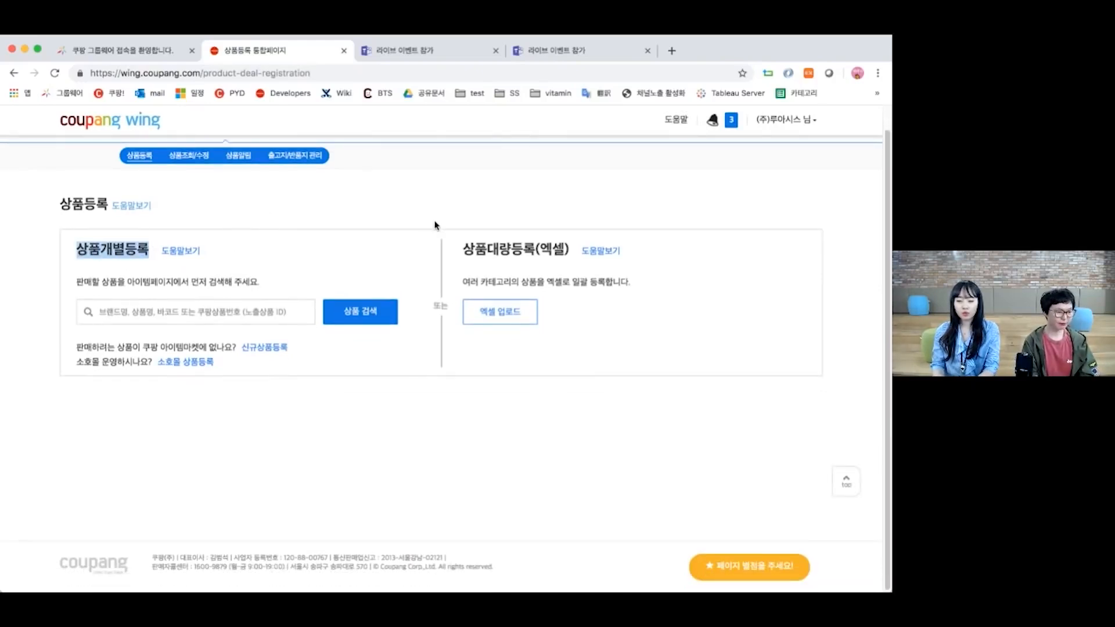
drag(463, 249, 534, 246)
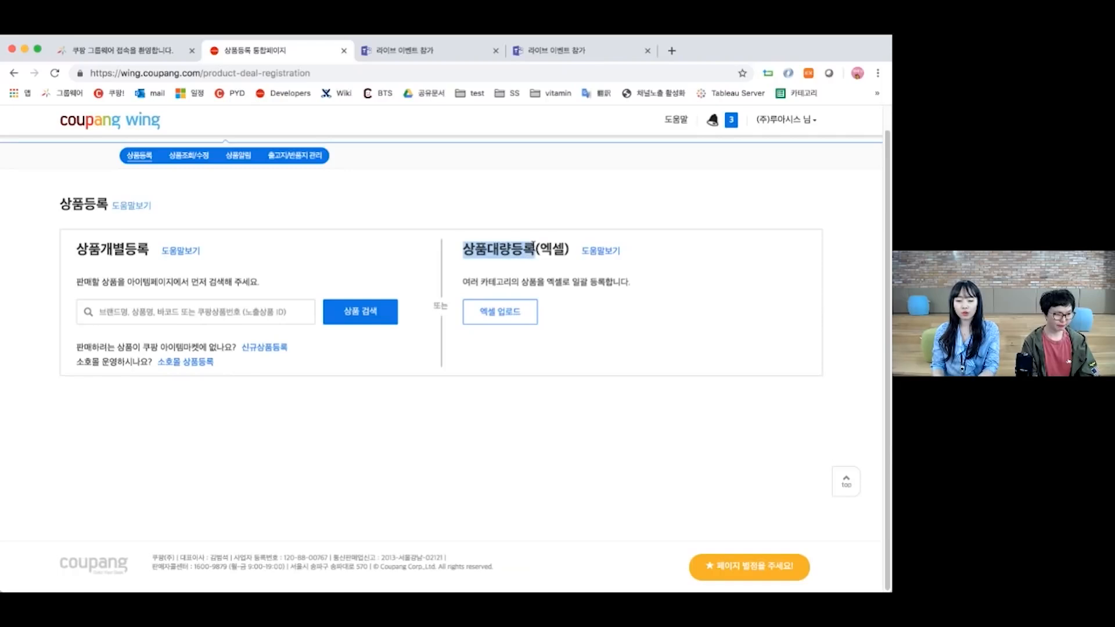
click(120, 253)
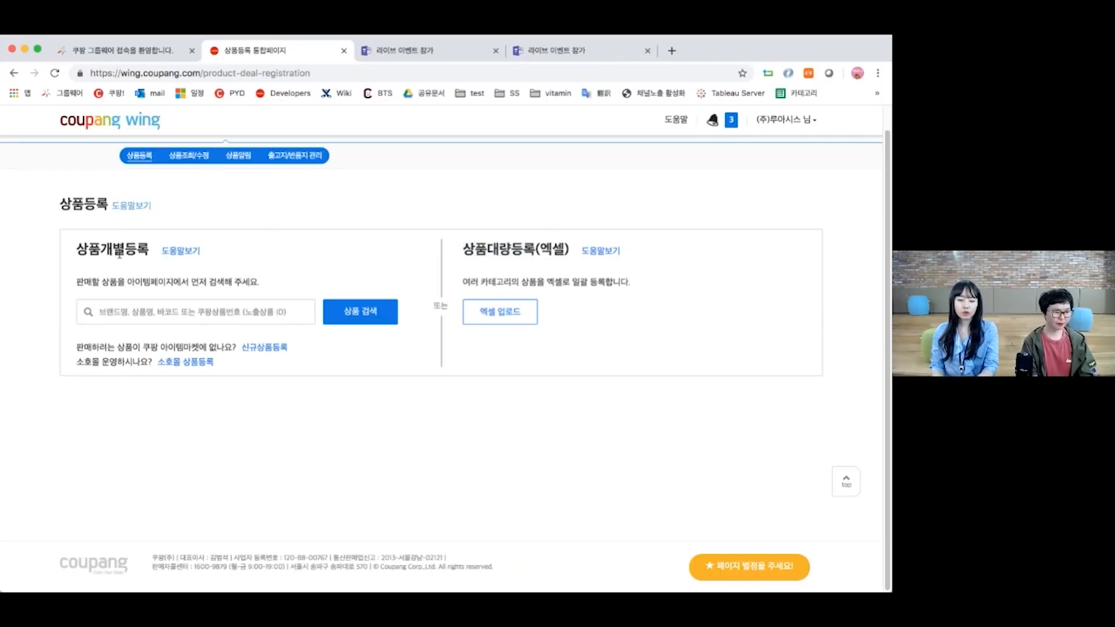
click(99, 314)
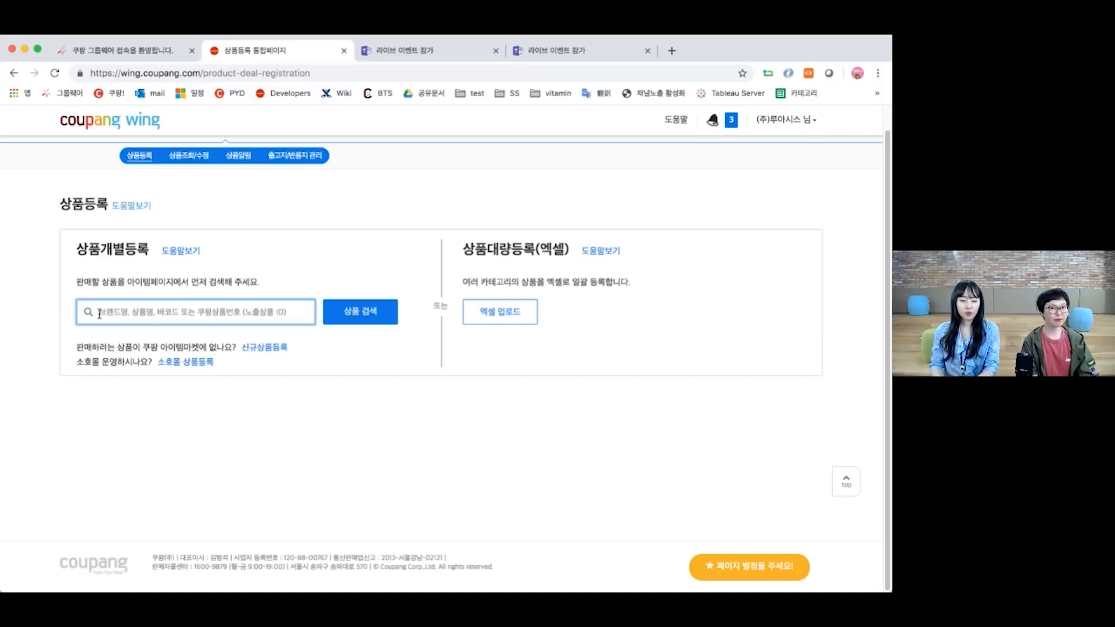
click(282, 260)
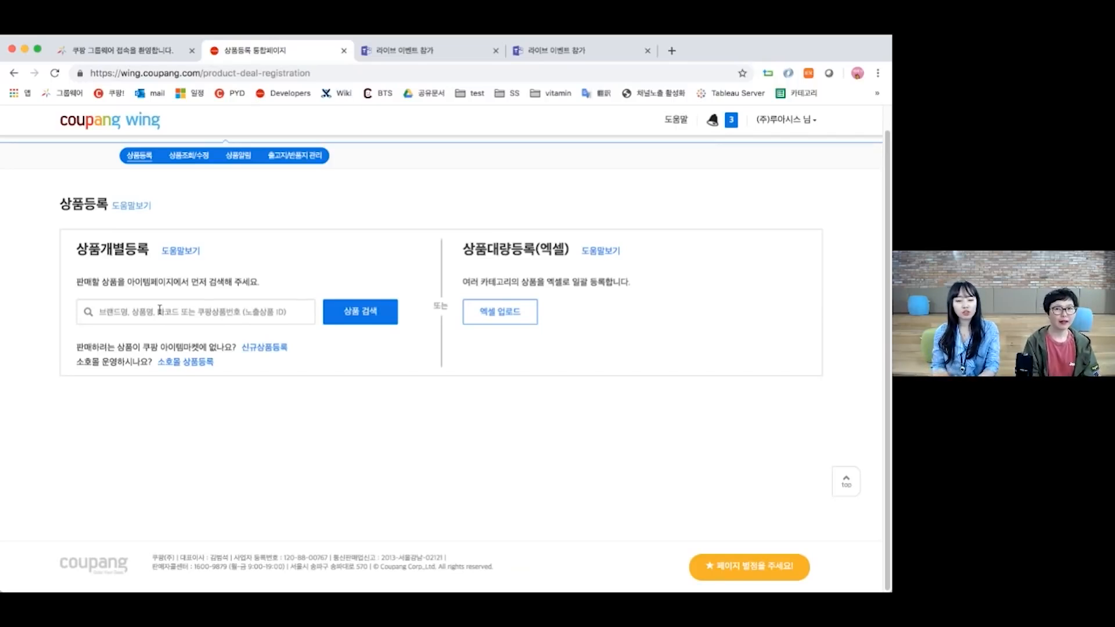
click(264, 348)
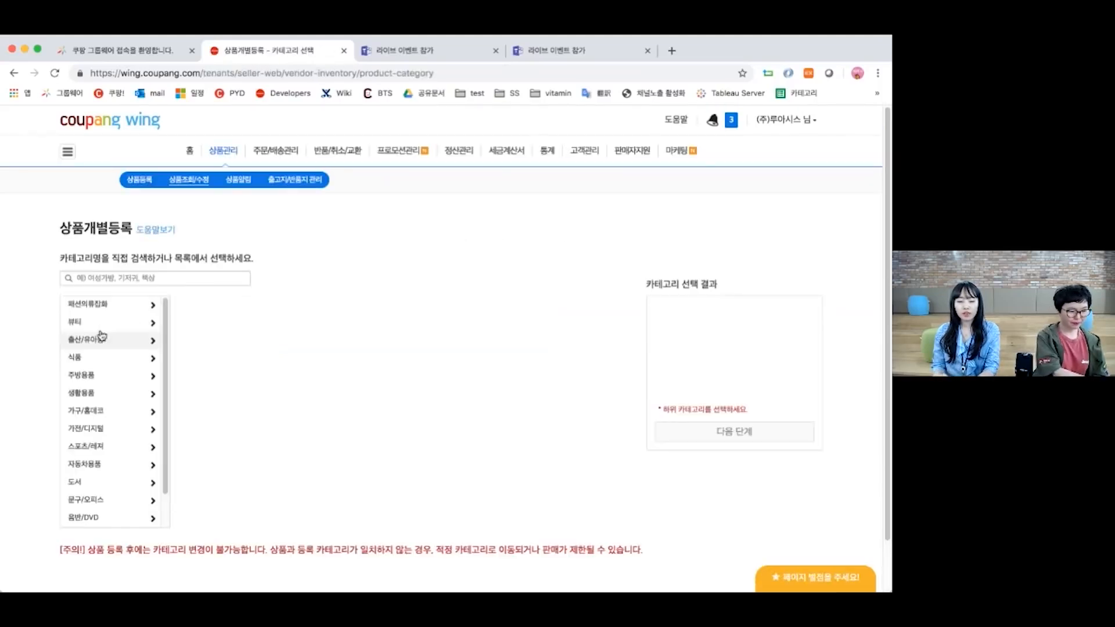
Browse the category list down to 식품 > 가루/조미료/향신료.
scroll(37, 319, down, 2)
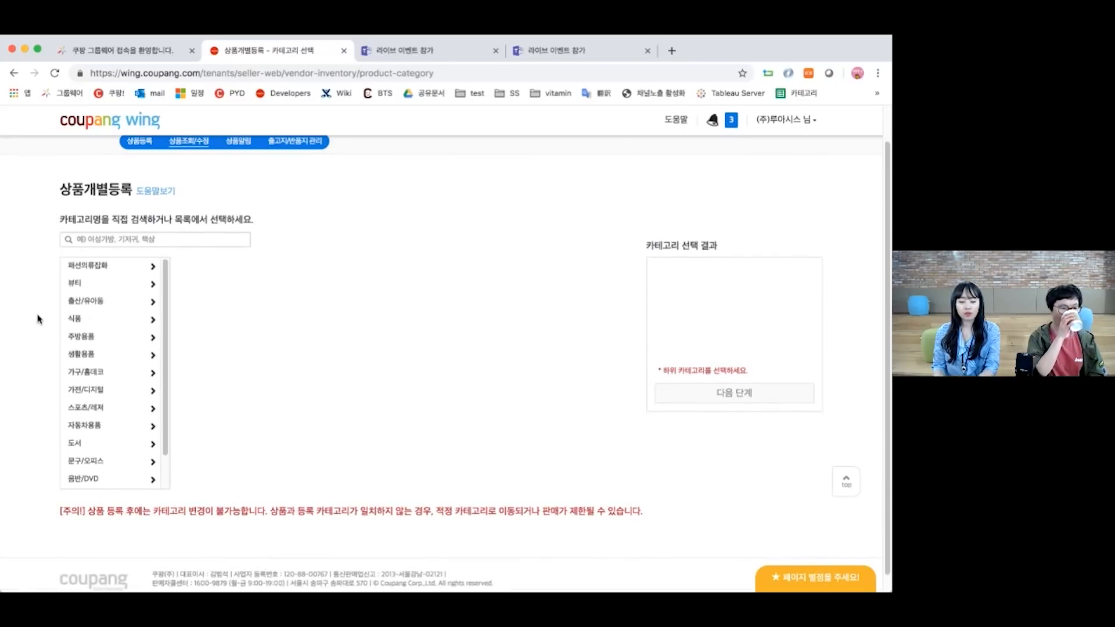
click(126, 321)
click(217, 285)
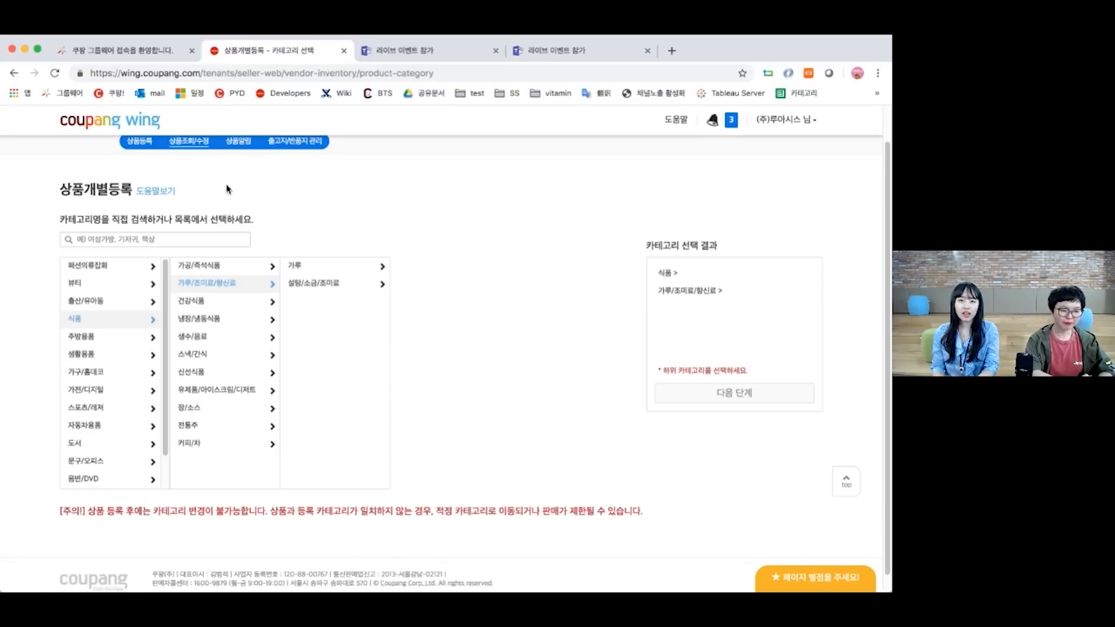
Search the categories for 일반사료 and choose 반려/애완용품 > 강아지 사료/간식/영양제 > 전연령용 사료 > 건식사료 > 일반사료.
click(154, 236)
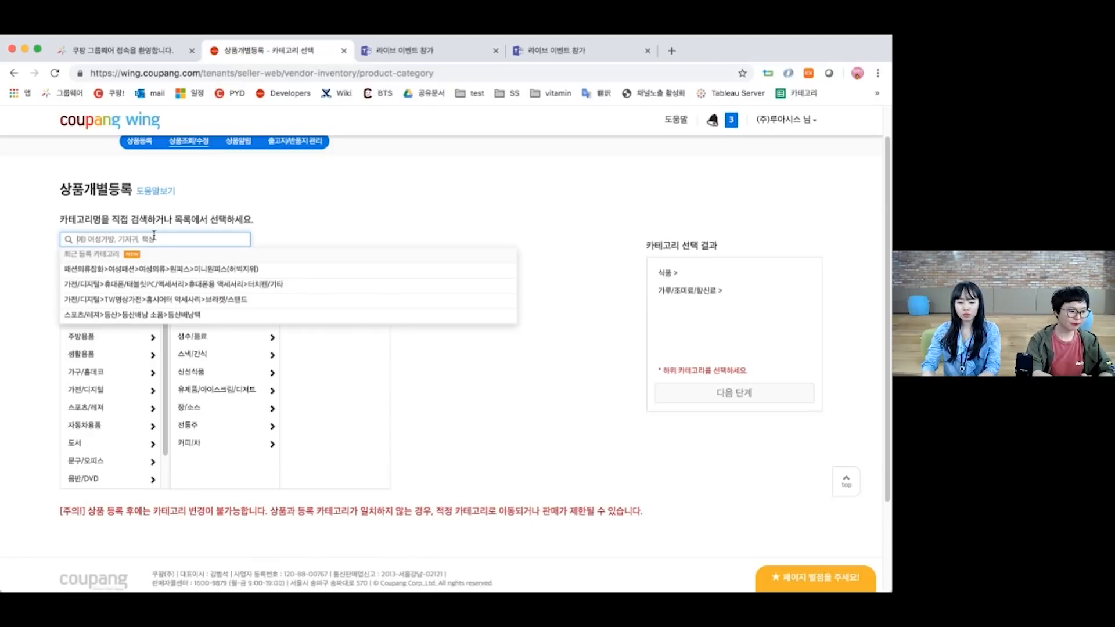
text(dlf)
key(BackSpace)
key(BackSpace)
key(BackSpace)
text(일바ㄴ사료)
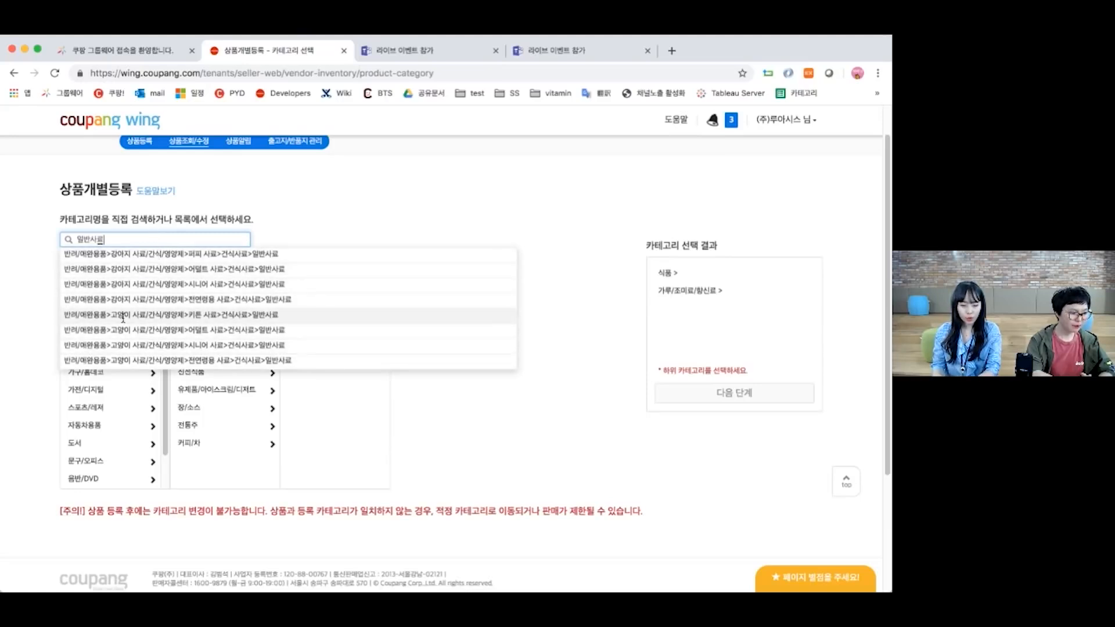
click(237, 300)
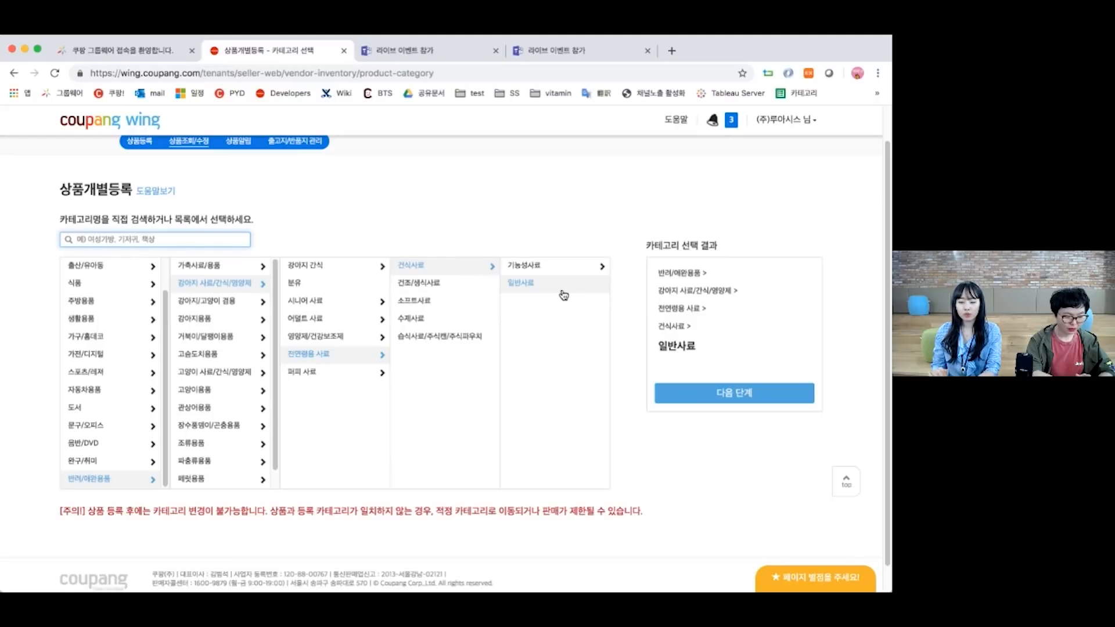
Look into the 기능성사료 subcategories, reselect 일반사료 and continue to the product registration form.
click(559, 270)
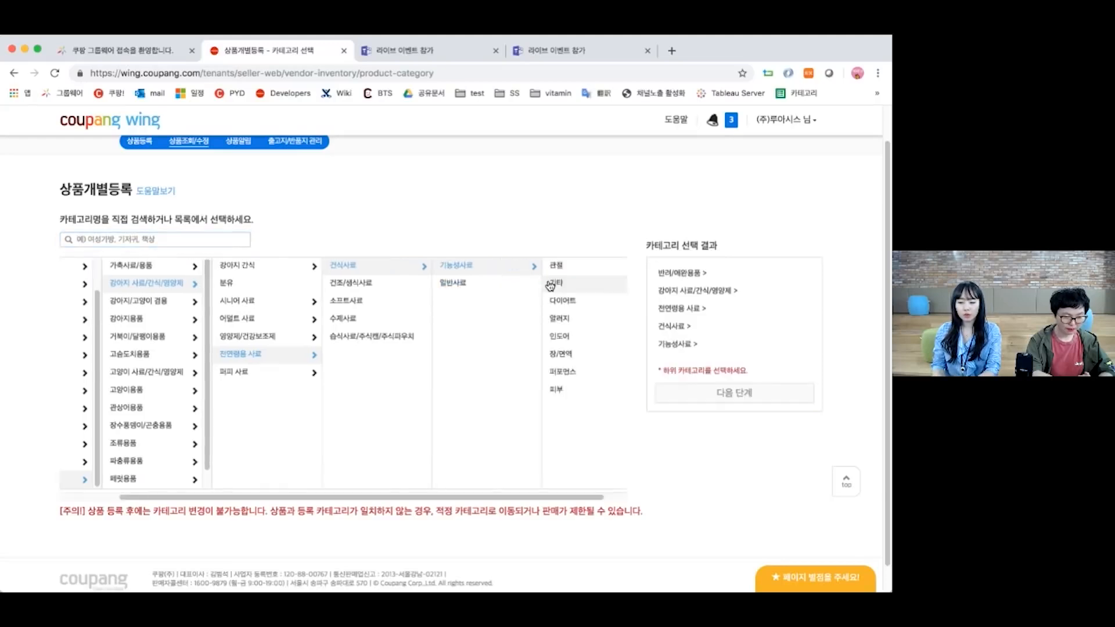
click(480, 289)
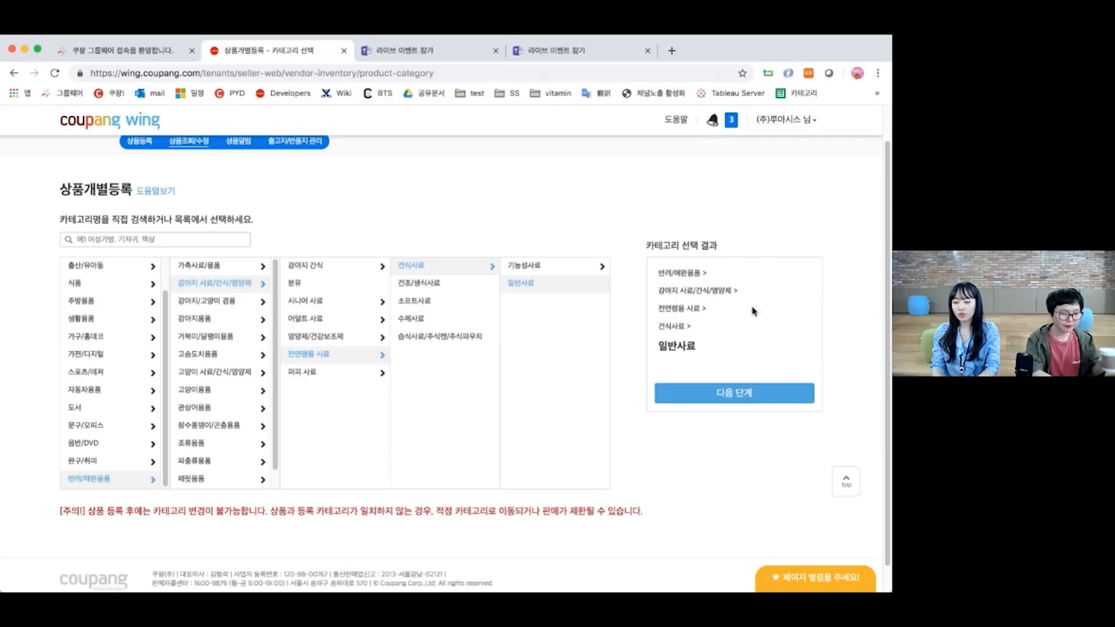
click(706, 394)
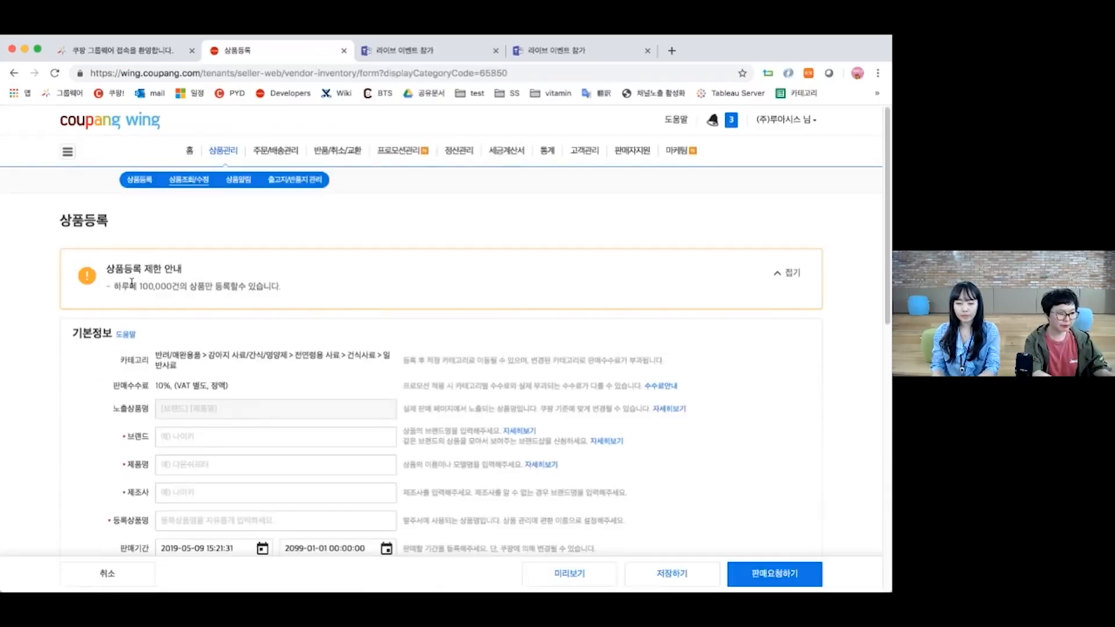
Examine the category, sales commission, displayed product name, brand and product name fields in the basic information section.
scroll(132, 283, down, 2)
scroll(134, 286, down, 3)
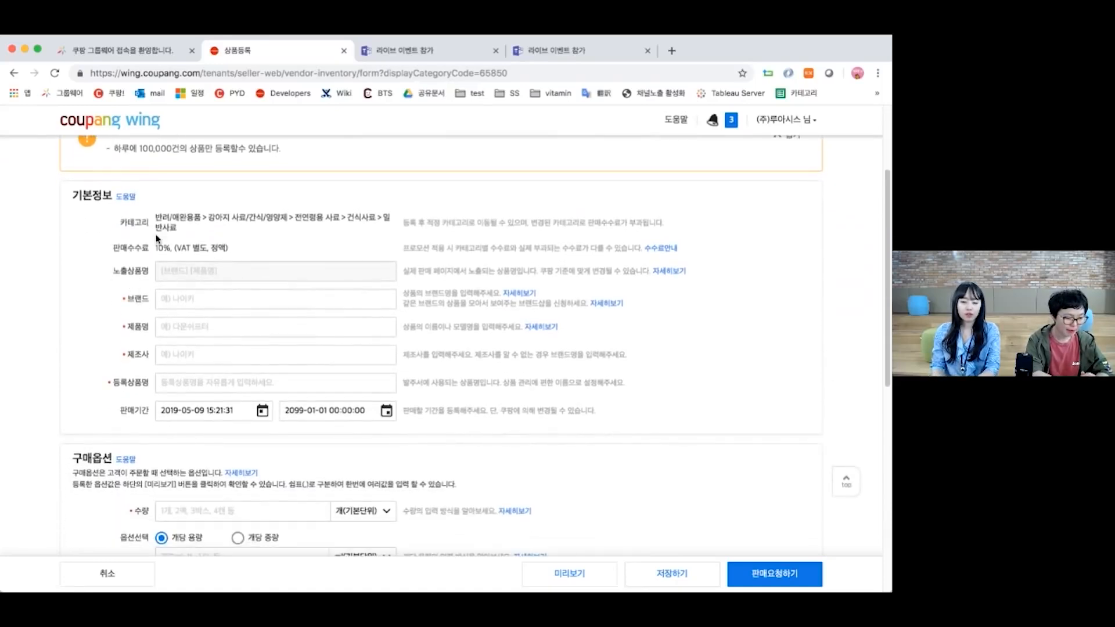
drag(156, 218, 170, 249)
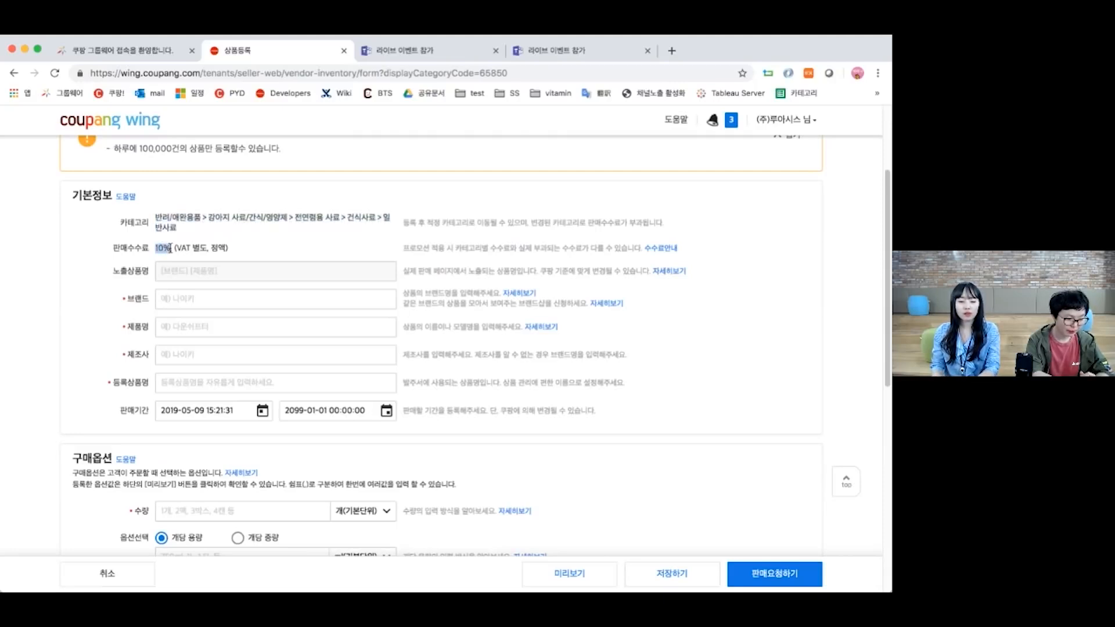
click(97, 273)
scroll(97, 274, down, 1)
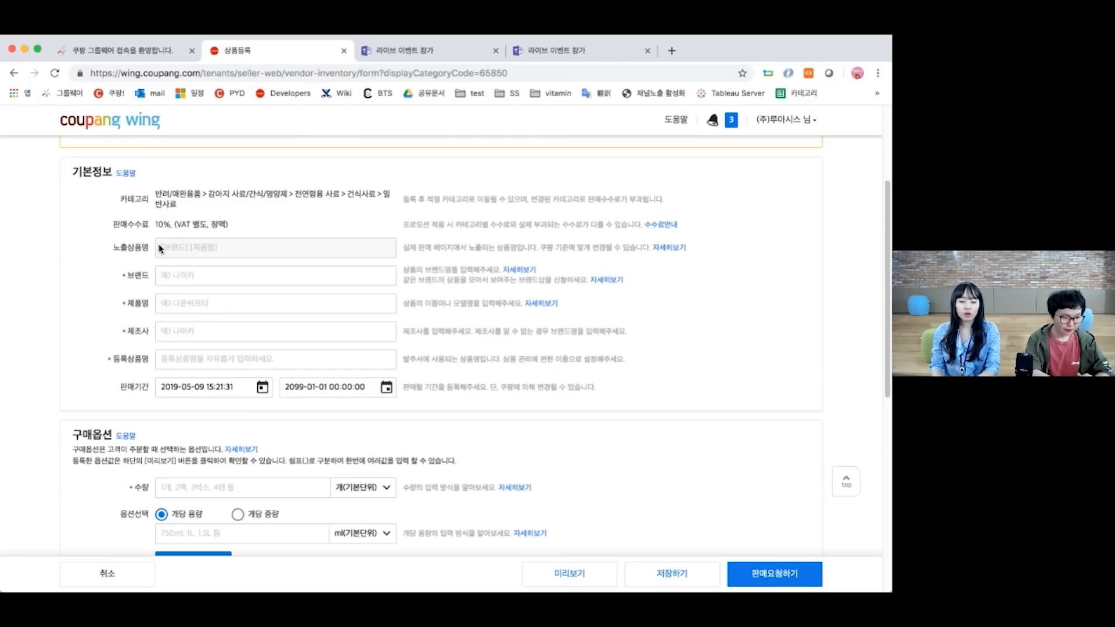
drag(162, 250, 221, 250)
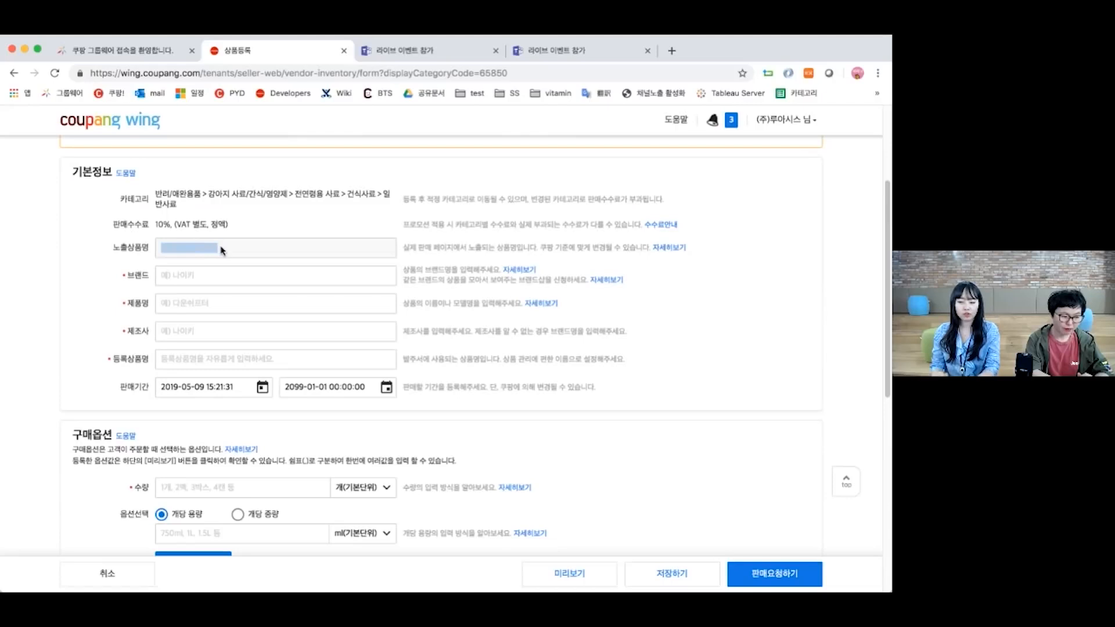
click(177, 276)
click(171, 309)
click(177, 277)
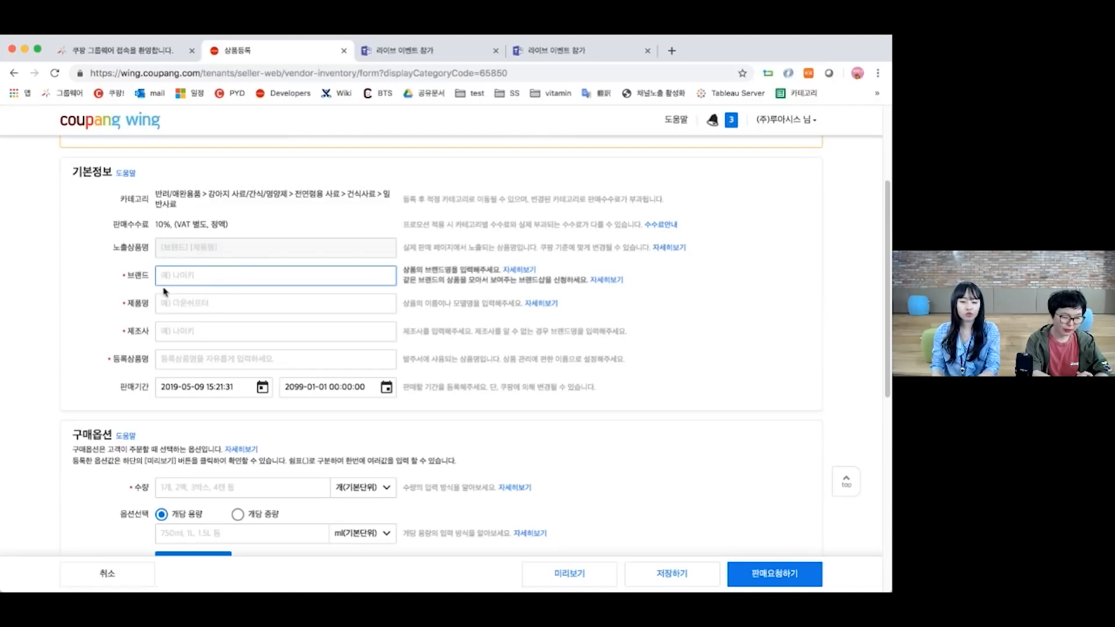
drag(161, 249, 216, 248)
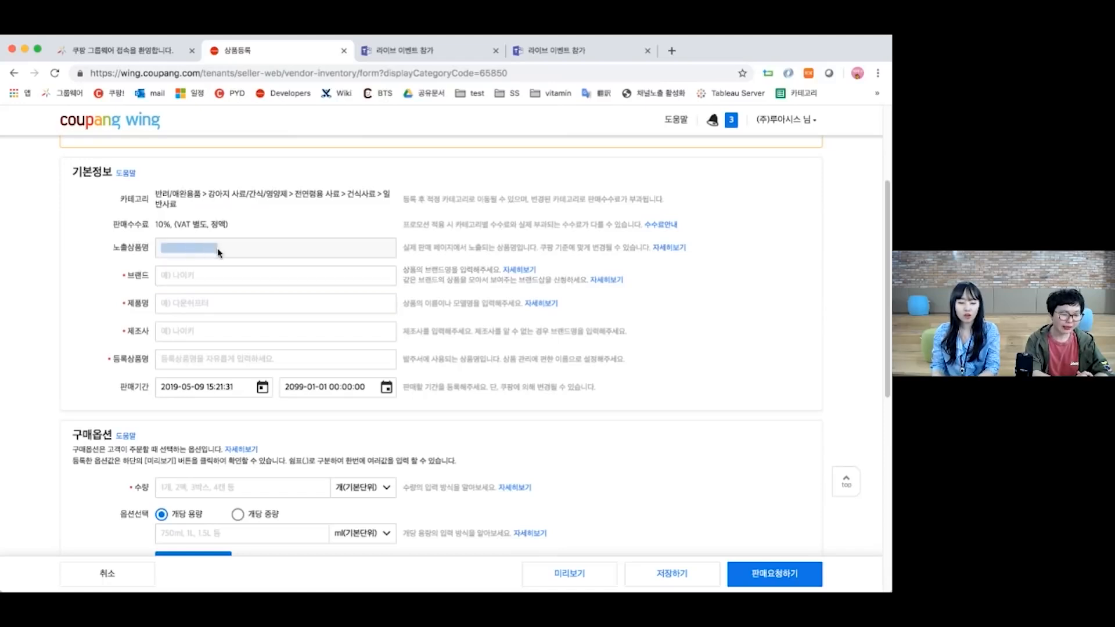
click(216, 249)
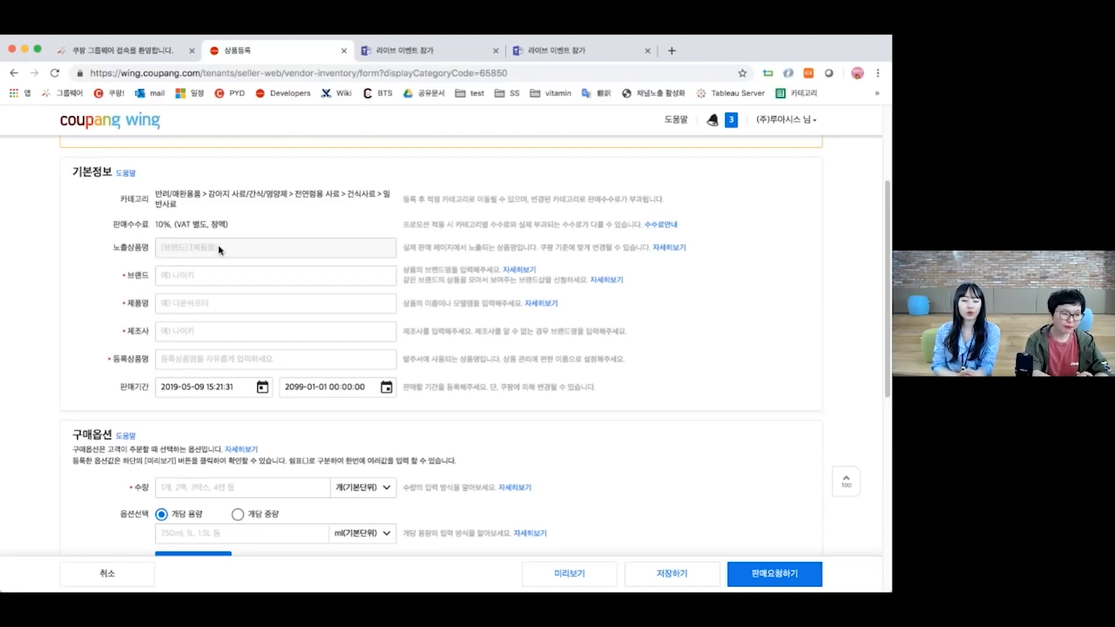
Enter 탐사 as the brand and 강아지 사료 치킨 레시피 as the product name, and check the resulting displayed product name.
click(172, 275)
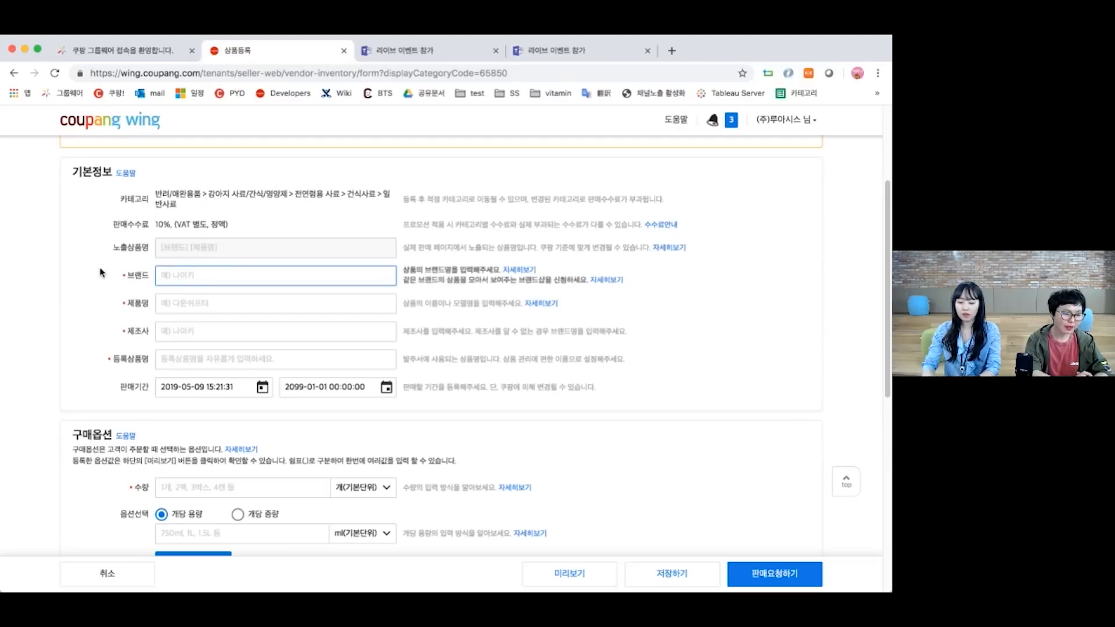
text(탐사)
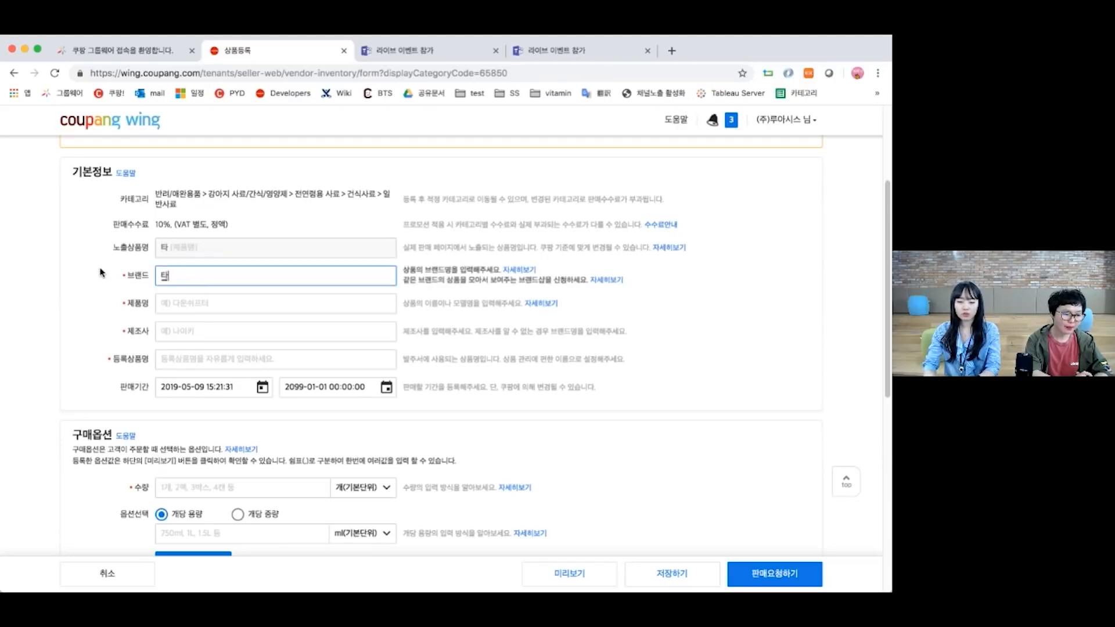
click(194, 303)
text(강아지)
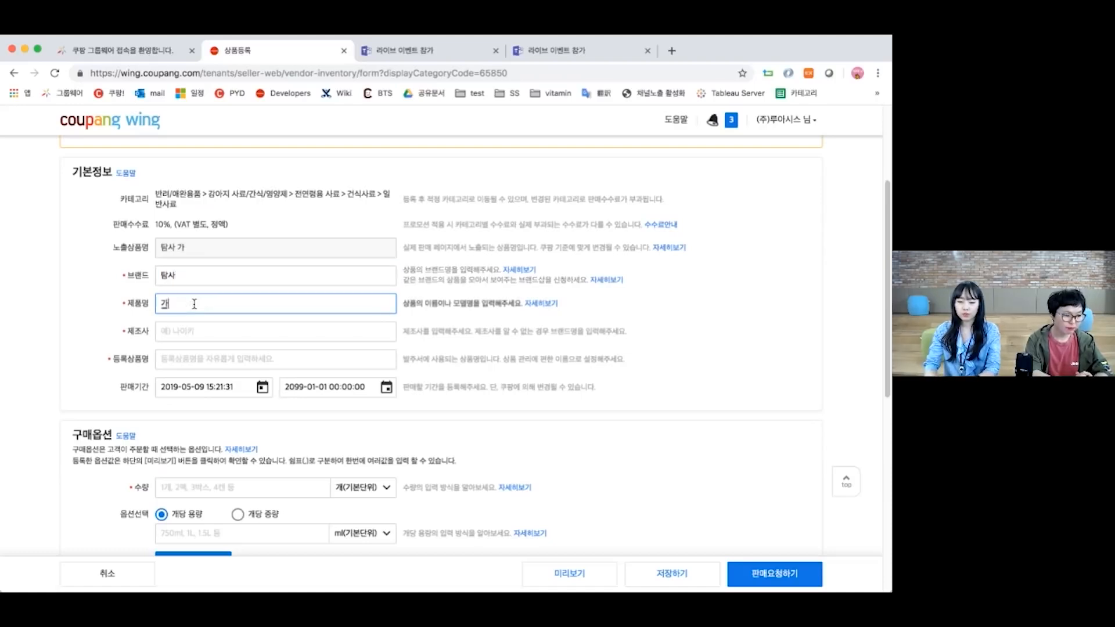
text(치킨 레시피)
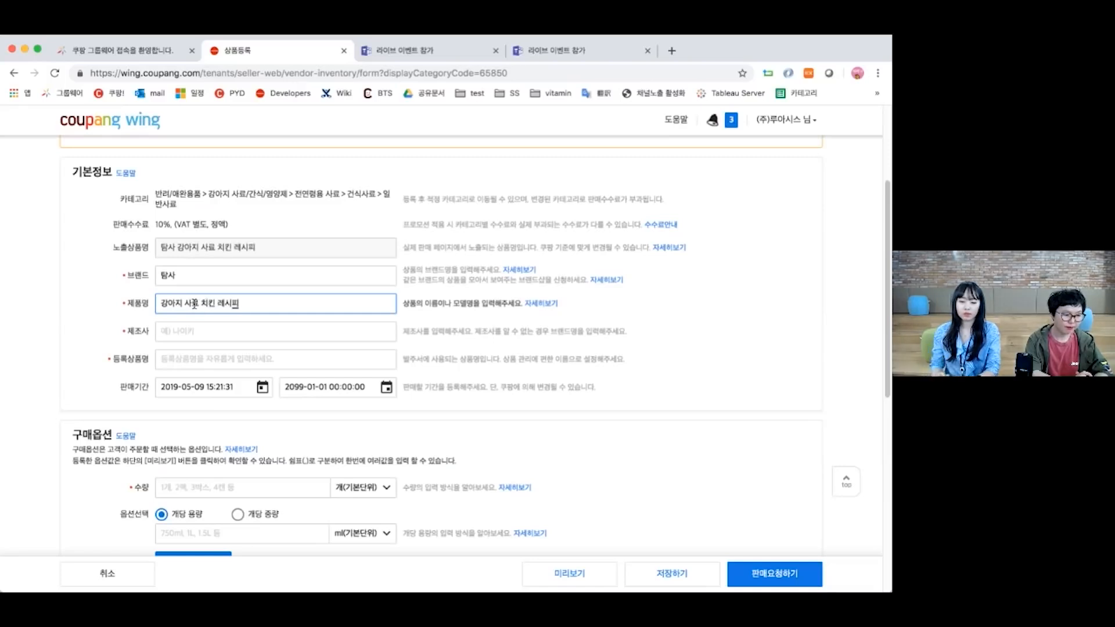
click(110, 303)
scroll(110, 302, down, 1)
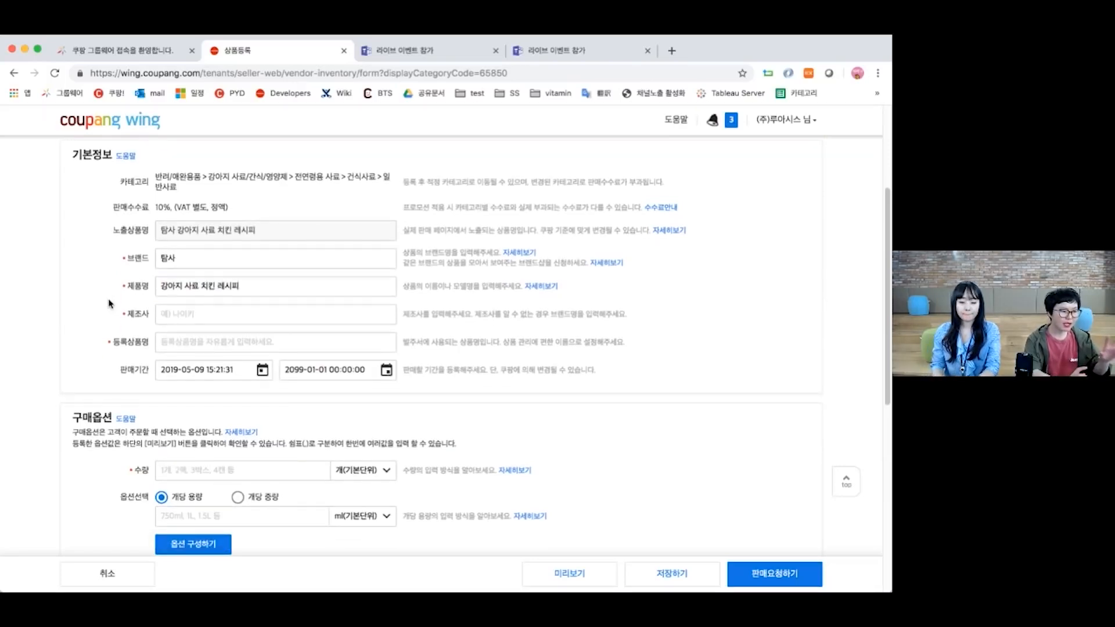
drag(161, 230, 255, 227)
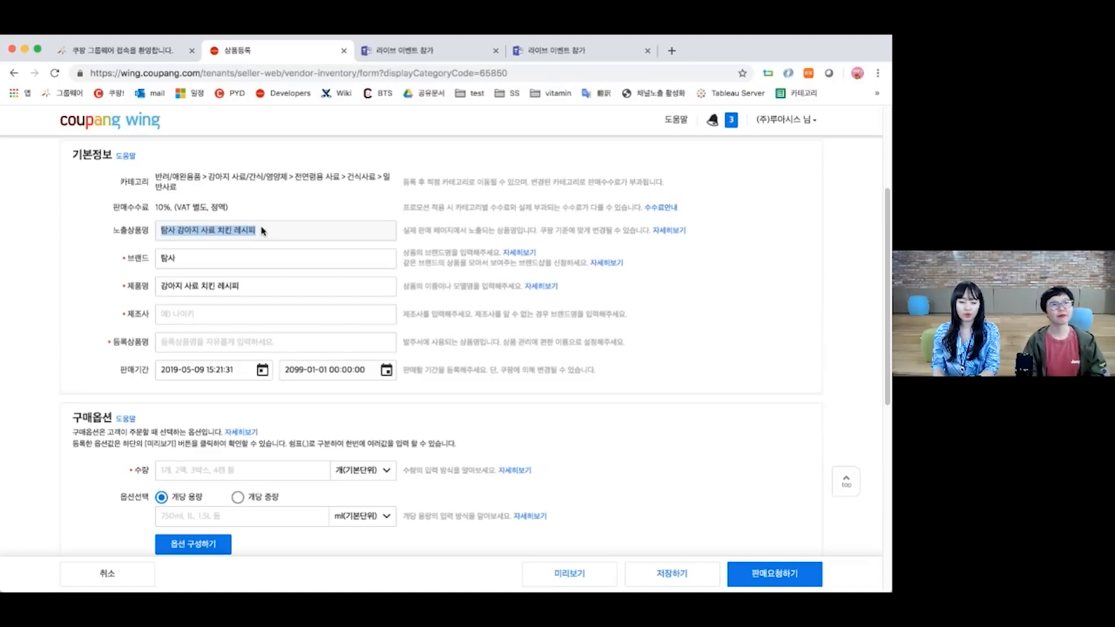
click(122, 316)
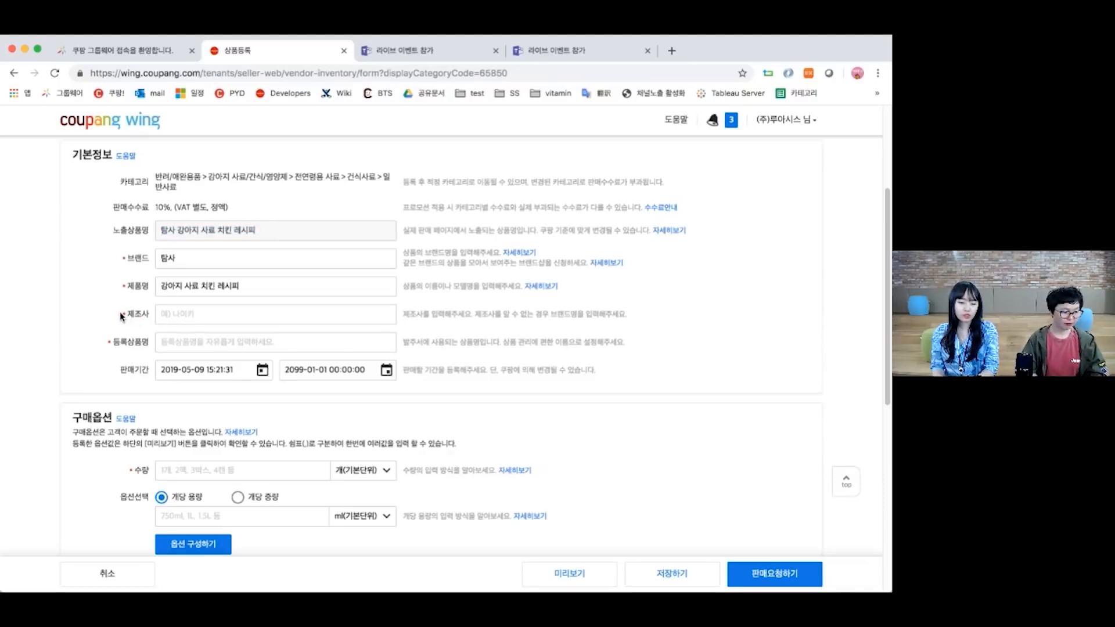
Set the manufacturer (제조사) to 탐사.
click(167, 314)
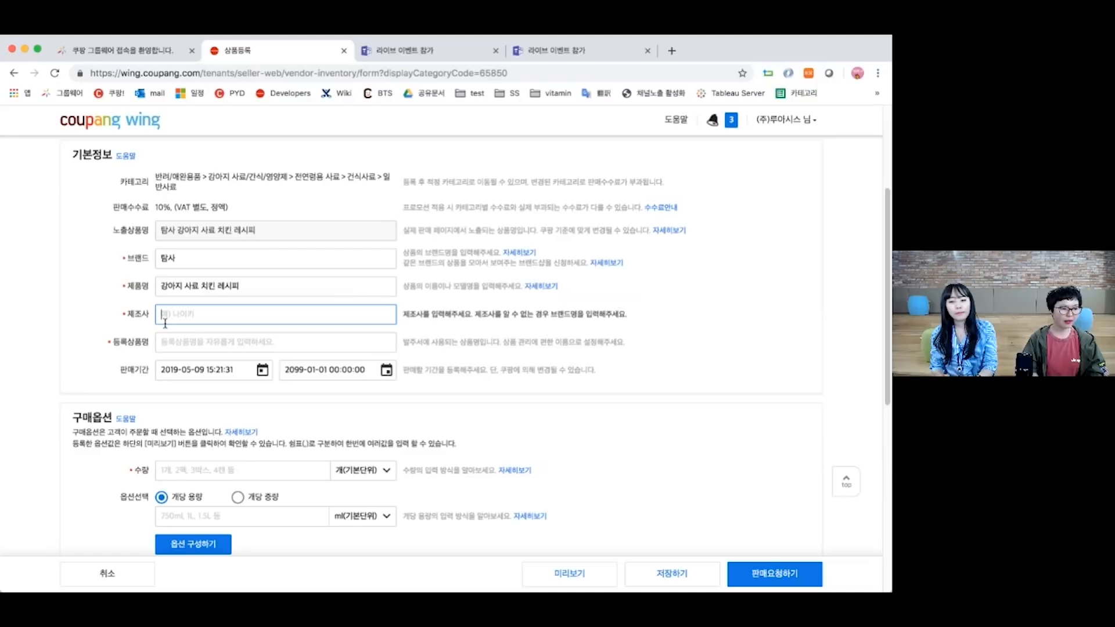
text(탐사)
click(127, 312)
Enter 강아지 사료 - dlfiwkd9 as the registered product name (등록상품명).
drag(113, 343, 149, 347)
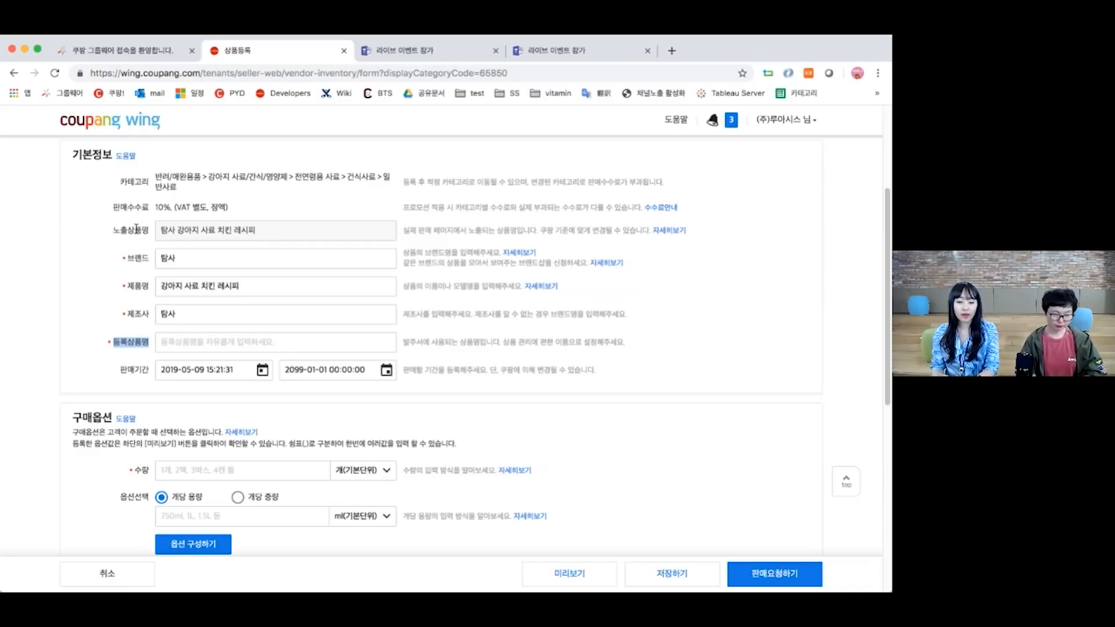
click(196, 344)
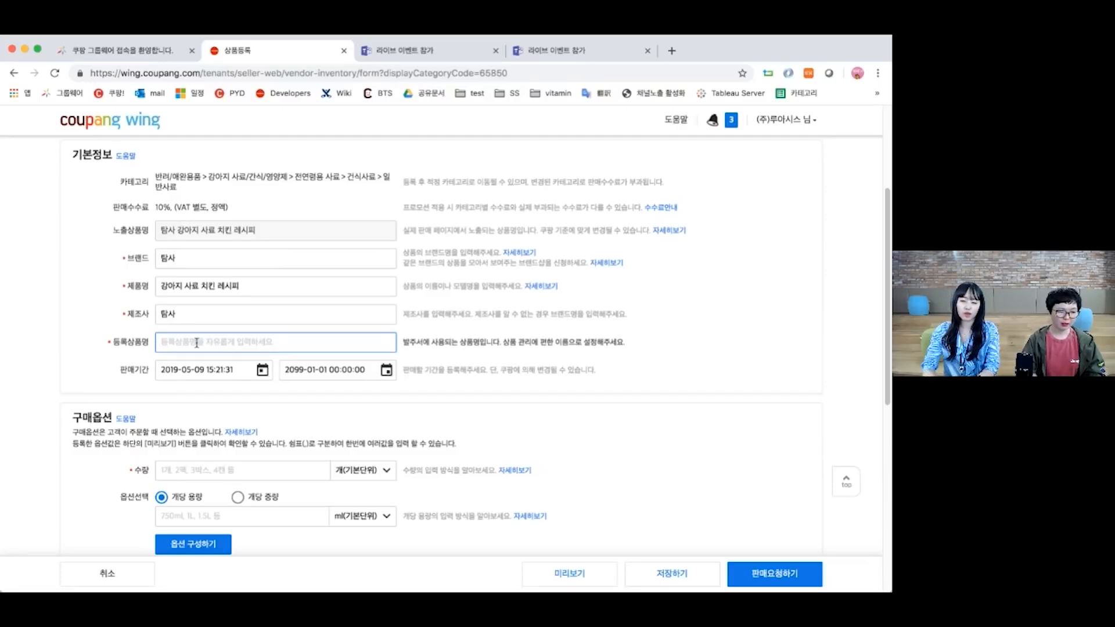
text(강아지 사료)
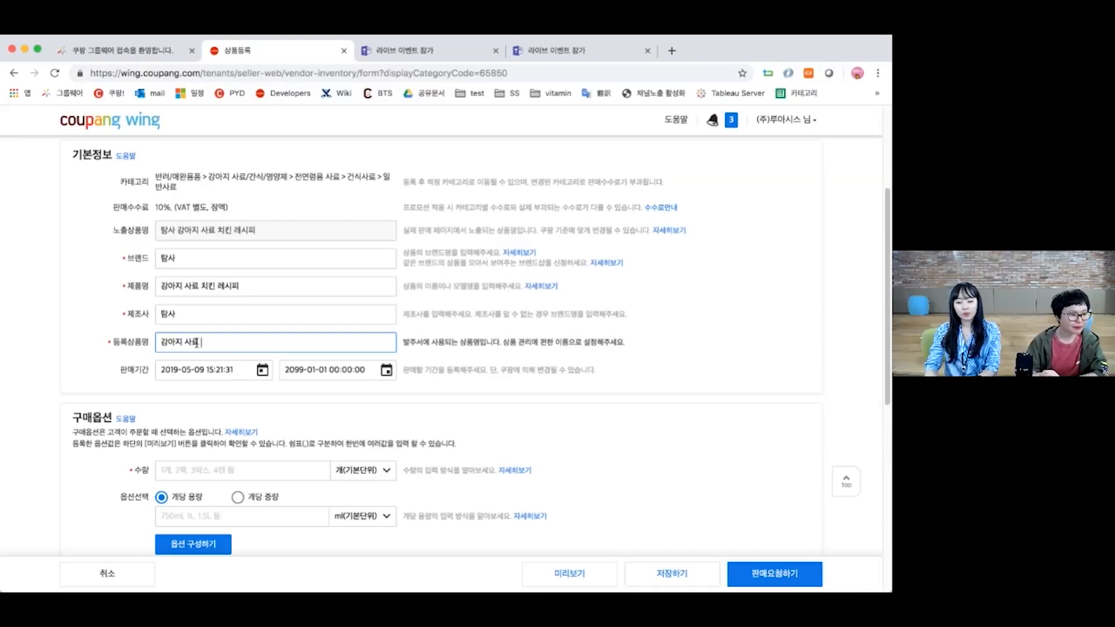
text(- dlfi)
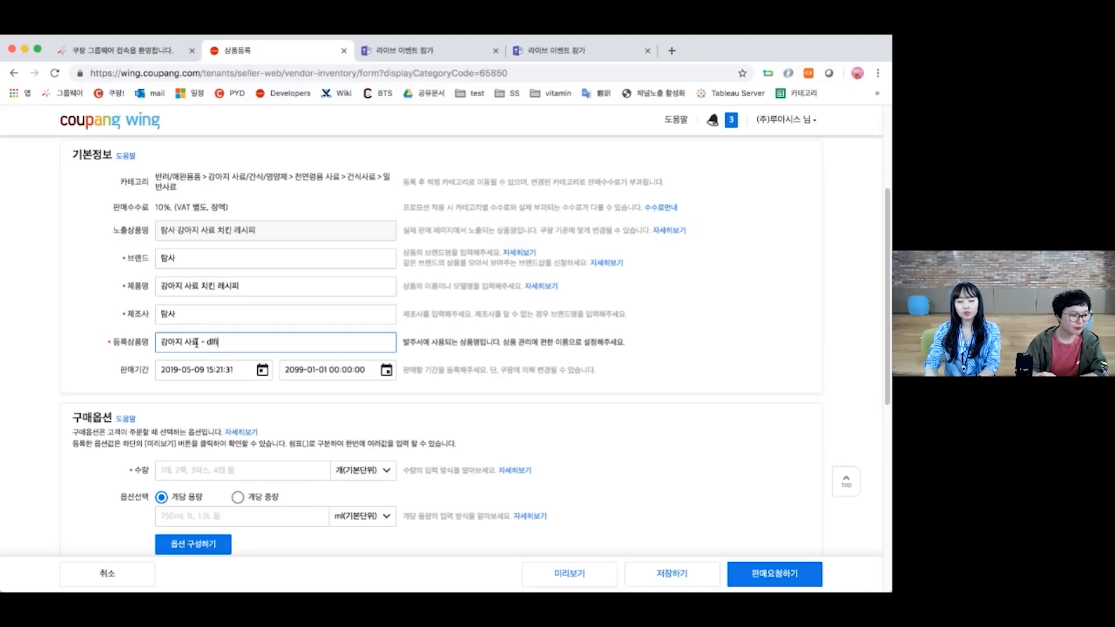
text(wkd9)
click(56, 280)
Look at the start date calendar of the sales period (판매기간) and close it without choosing a date.
scroll(85, 283, down, 2)
scroll(86, 284, down, 3)
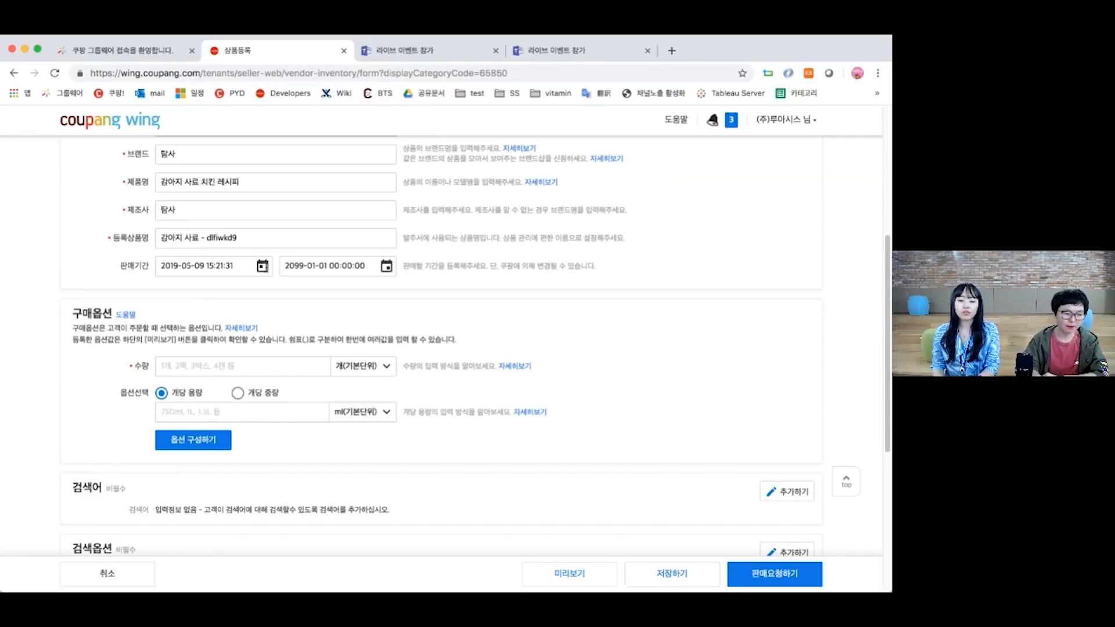
click(262, 266)
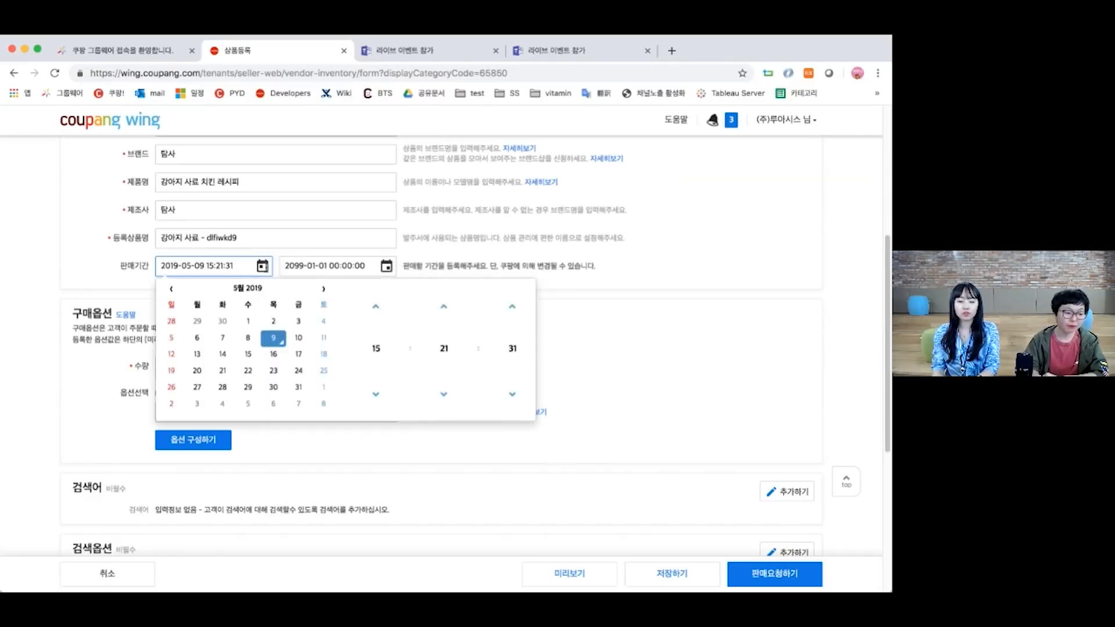
click(100, 273)
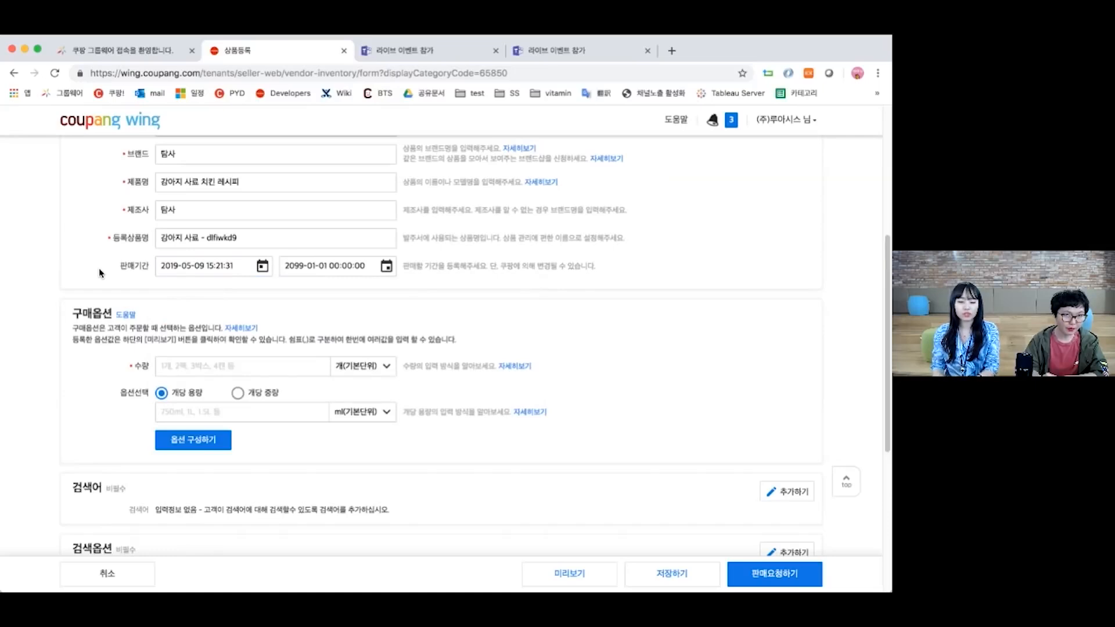
Compare the 개당 용량 and 개당 중량 choices in the purchase options (구매옵션) and look at the 수량 field.
scroll(98, 267, down, 3)
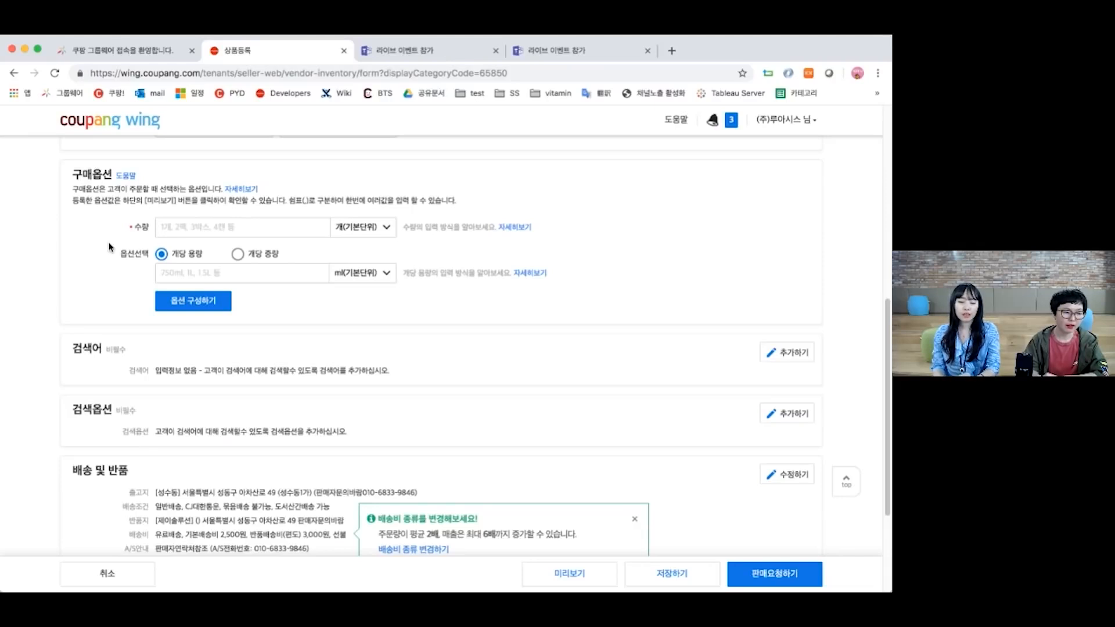
click(238, 254)
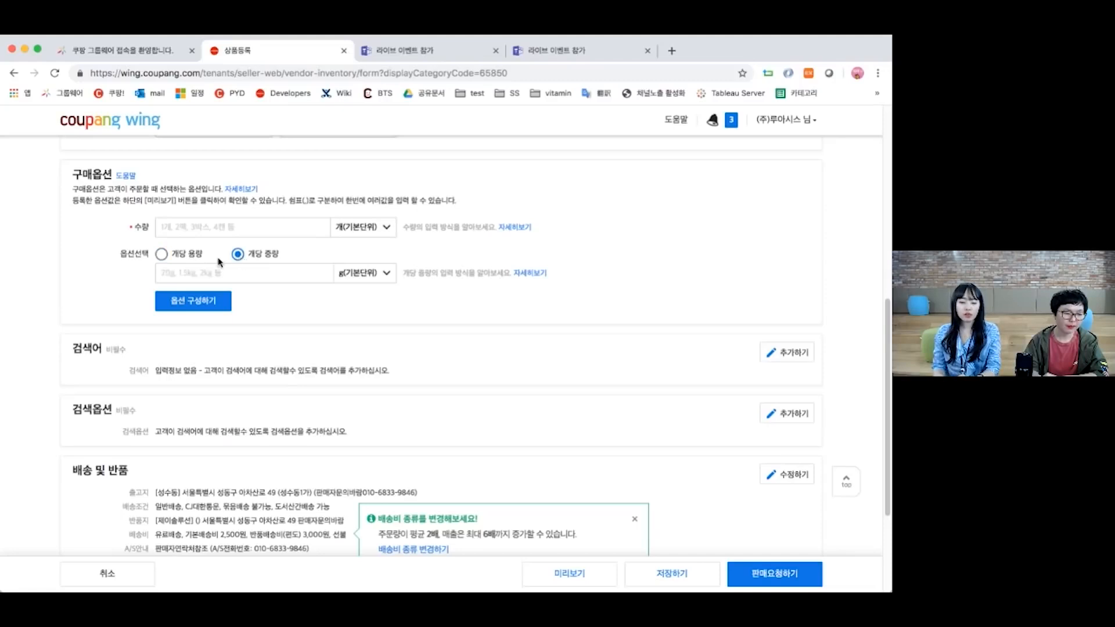
click(161, 255)
drag(135, 228, 147, 229)
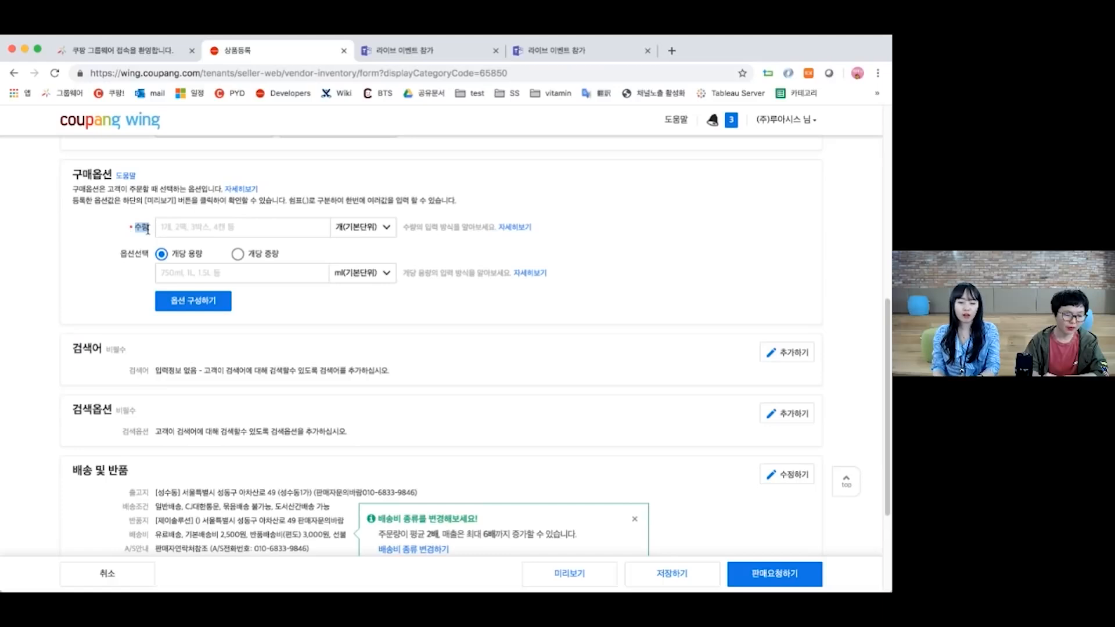
click(101, 251)
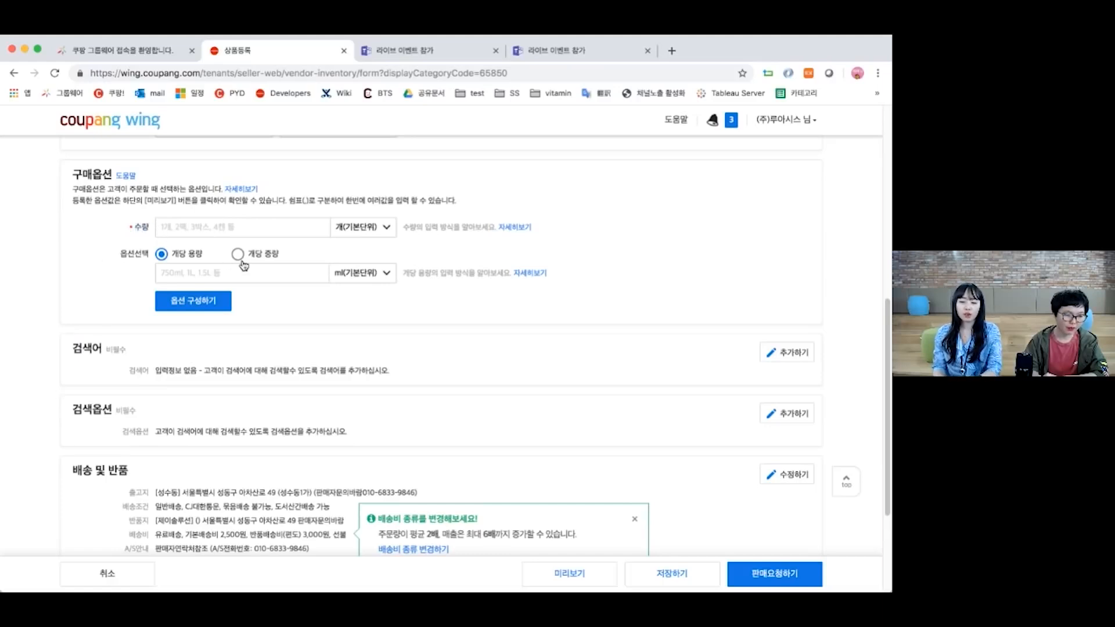
Choose weight per unit (개당 중량) as the purchase option and set it to 3 kg.
click(238, 257)
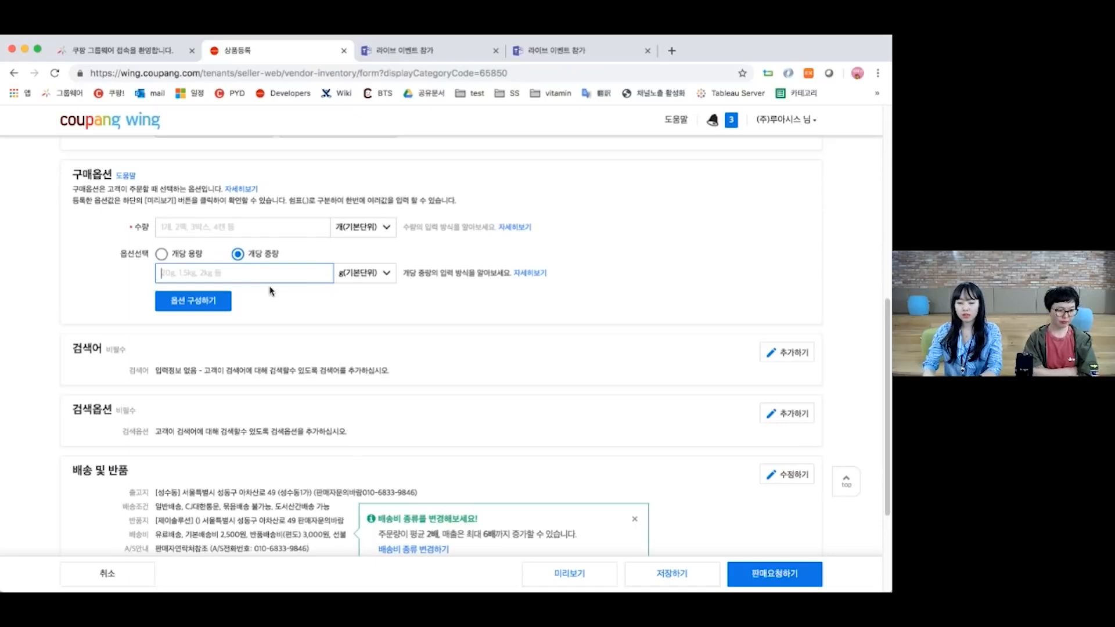
text(3)
click(380, 273)
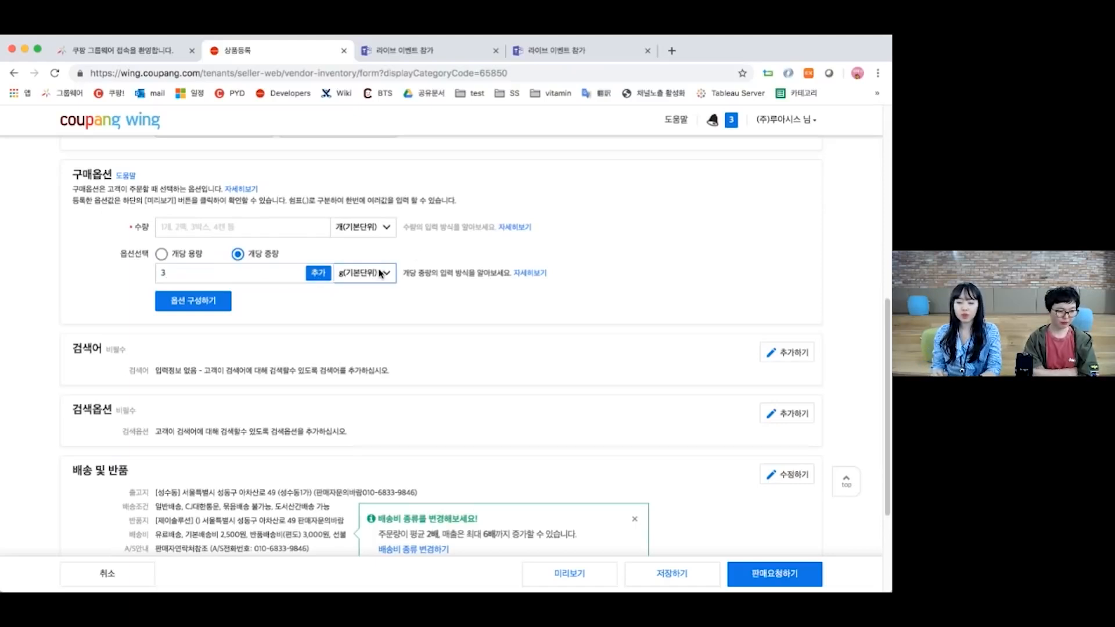
click(375, 280)
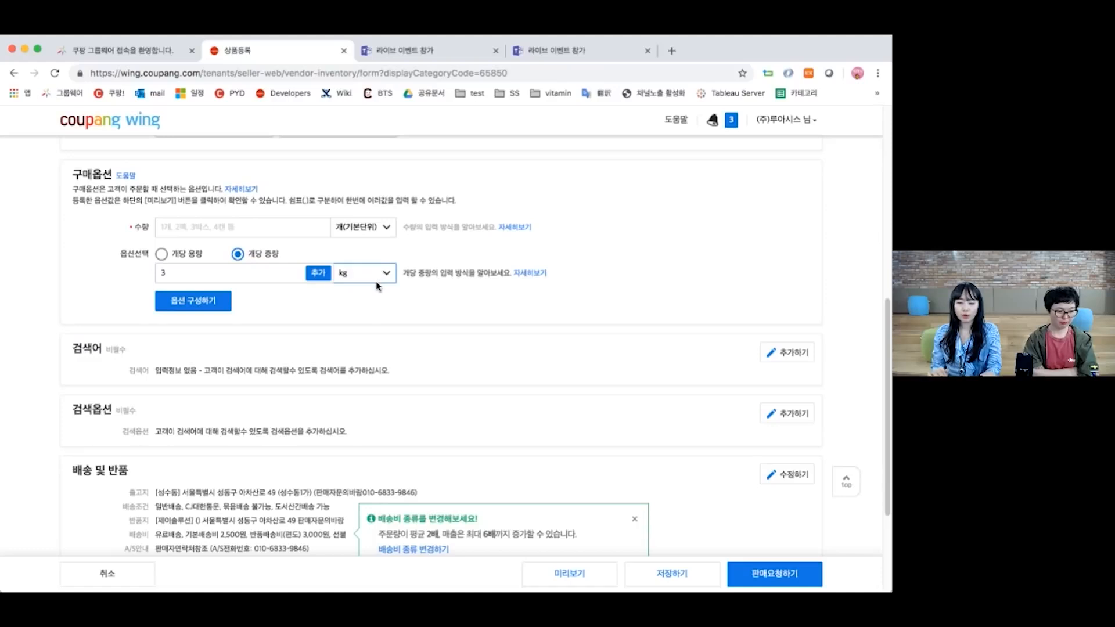
Enter the quantities (수량) 1,6 with the 개(기본단위) unit in the purchase options.
click(204, 222)
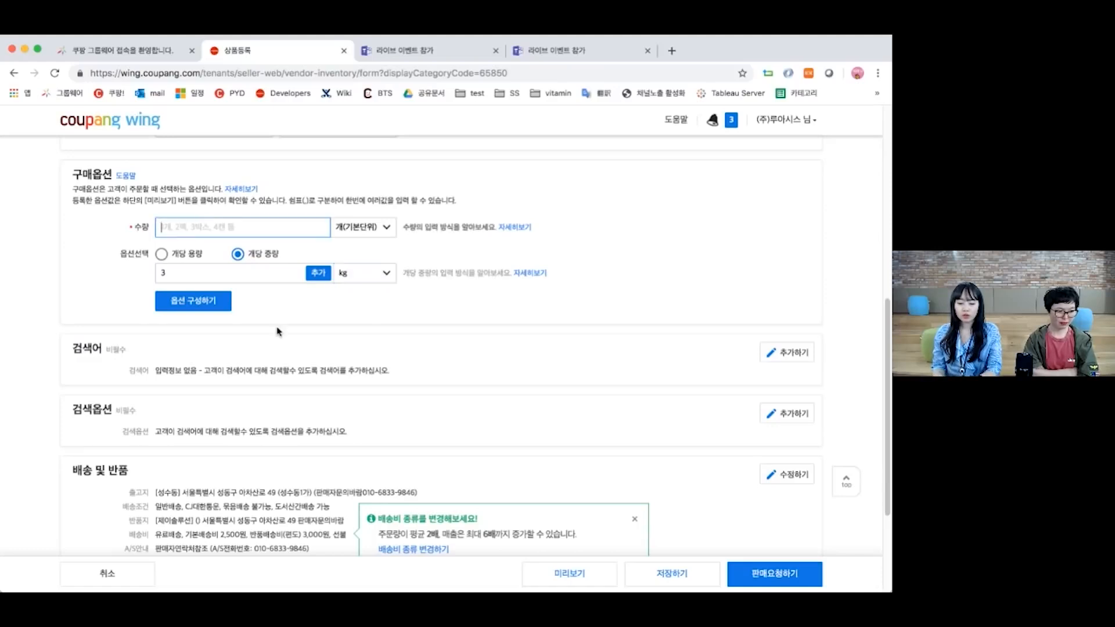
text(1,6)
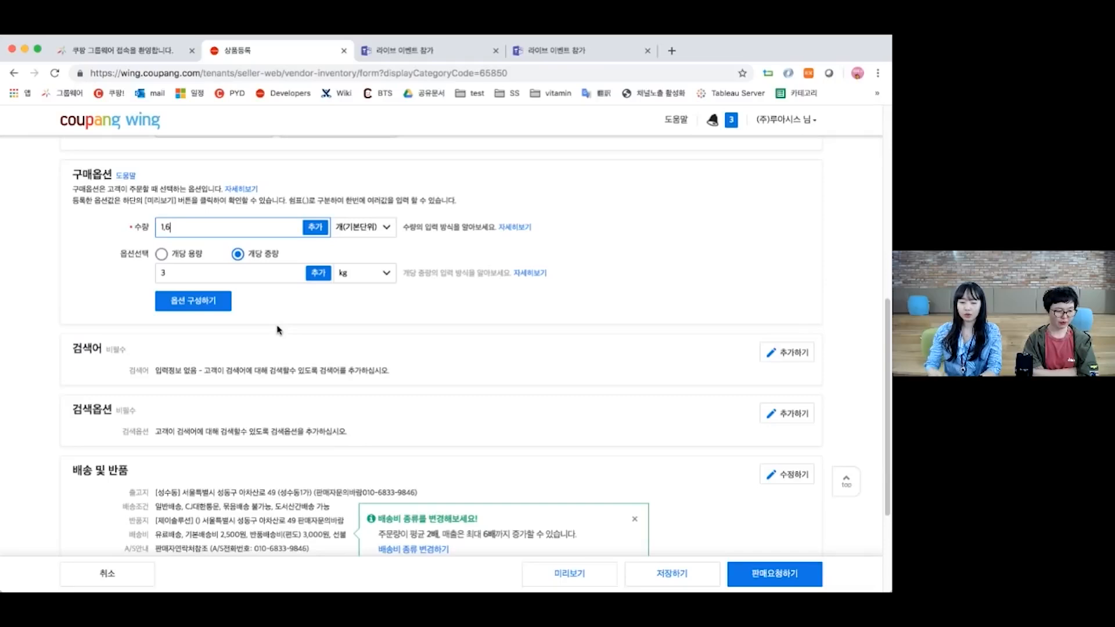
click(371, 235)
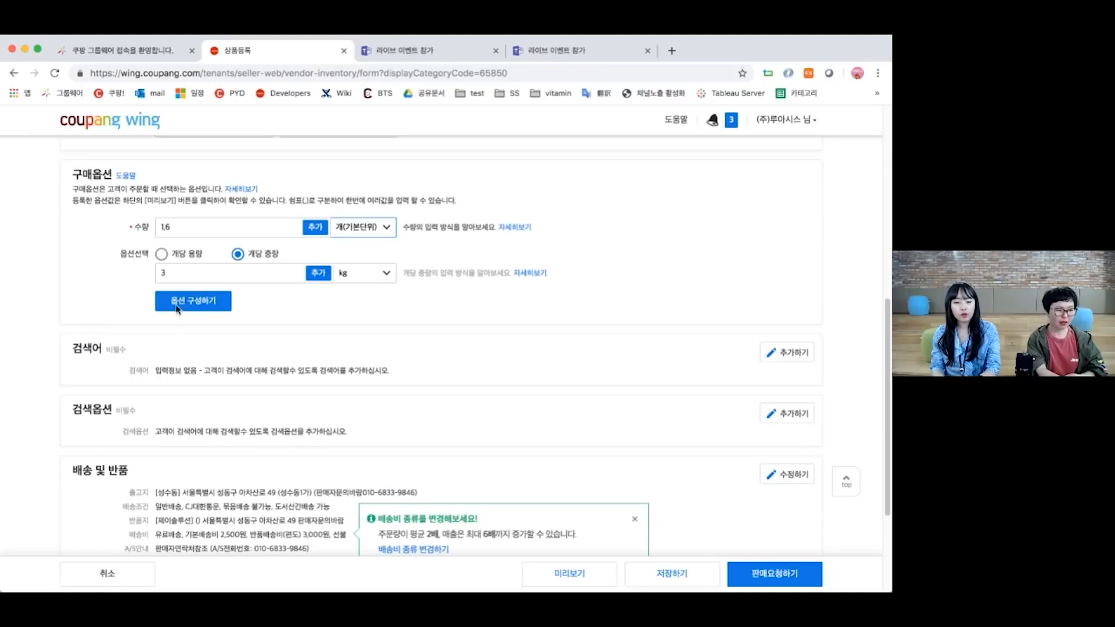
click(112, 224)
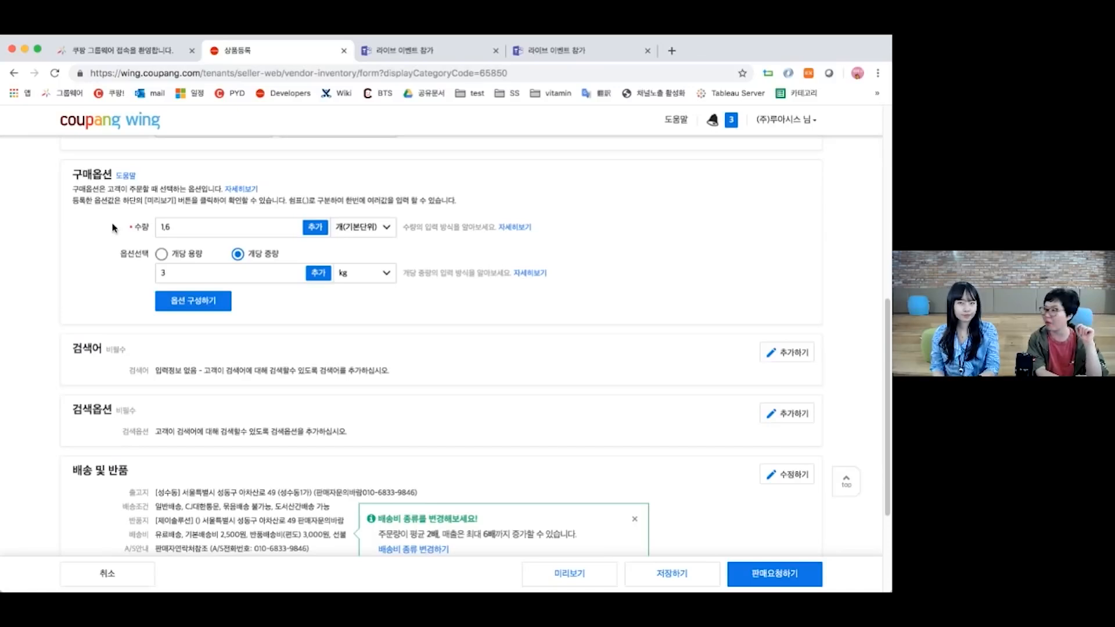
click(190, 232)
text(,2,3,4,5,)
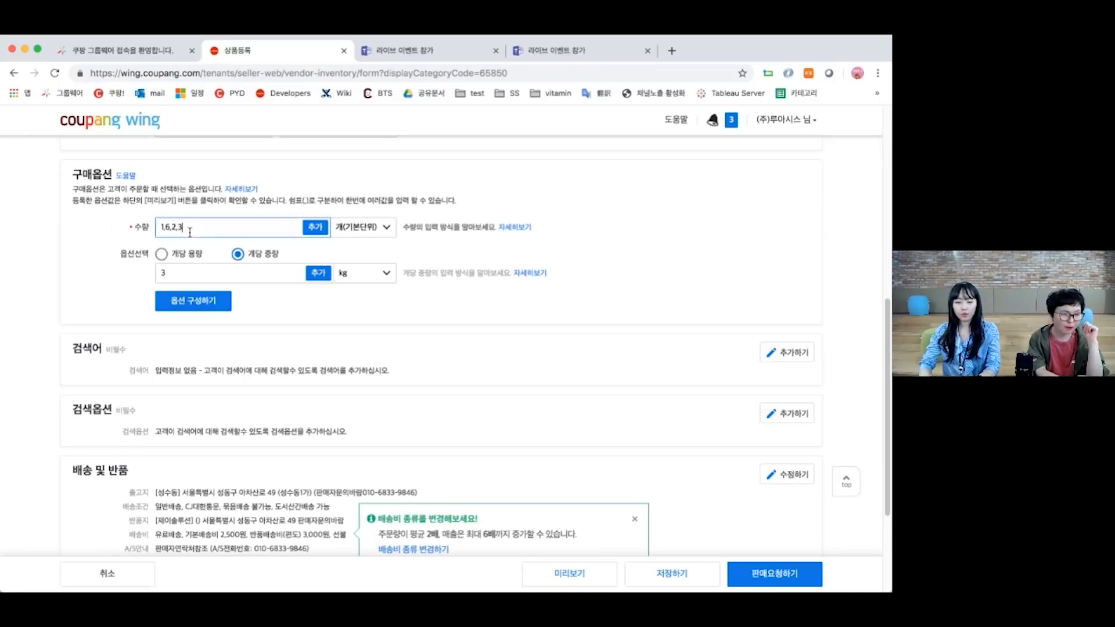
key(BackSpace)
key(BackSpace)
key(BackSpace)
key(BackSpace)
key(BackSpace)
key(BackSpace)
key(BackSpace)
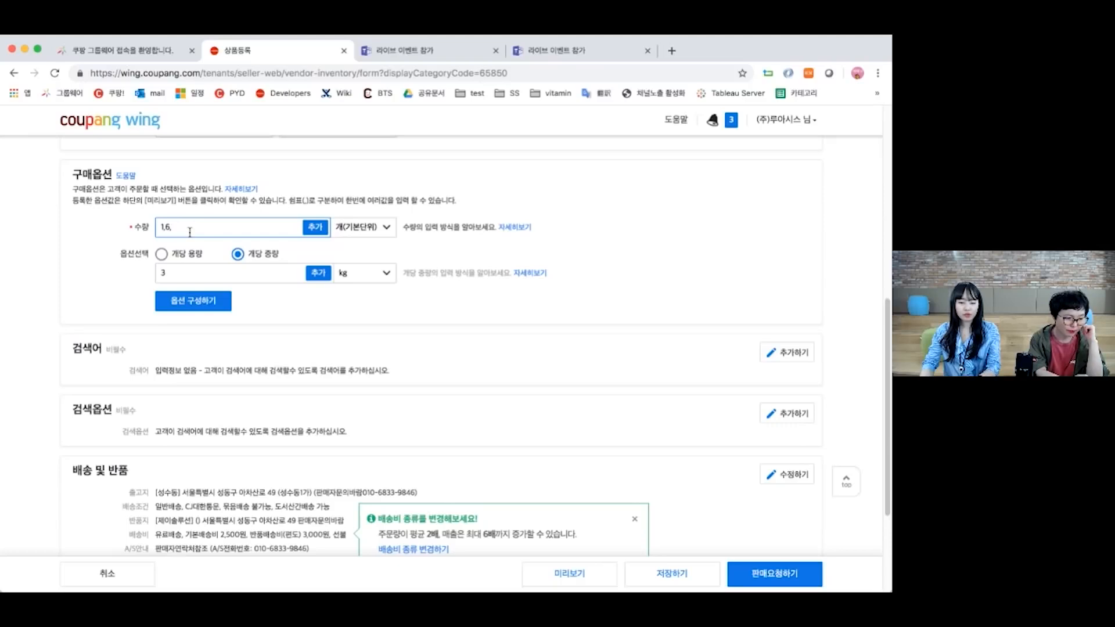
Generate the purchase option list from the entered quantities and weight, and examine the 상품상태 column.
click(186, 307)
scroll(107, 269, down, 4)
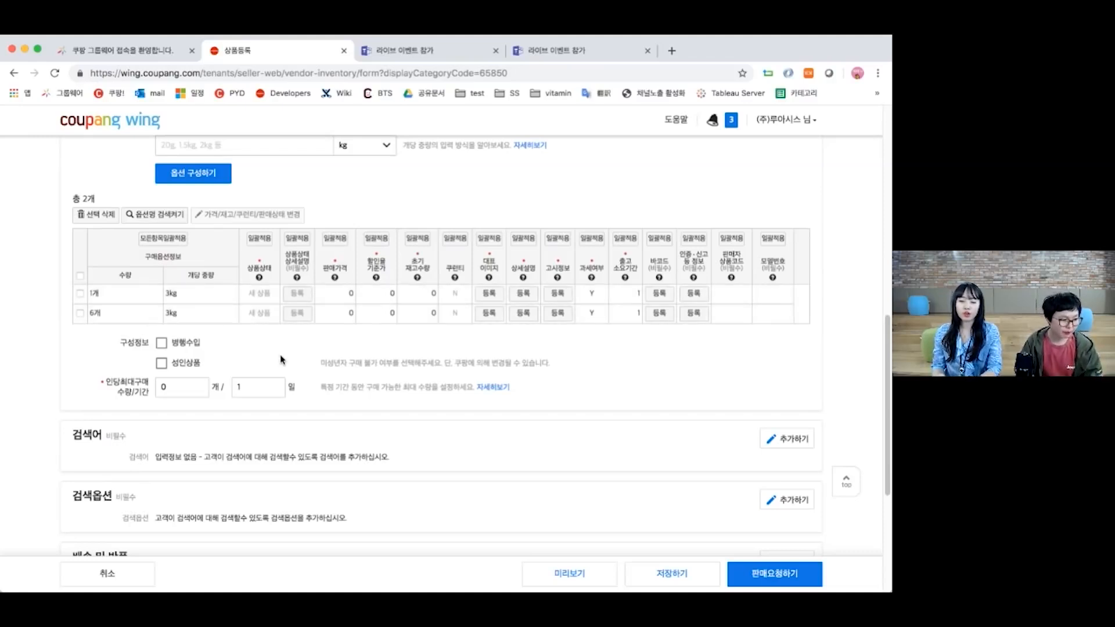
mouse_move(262, 284)
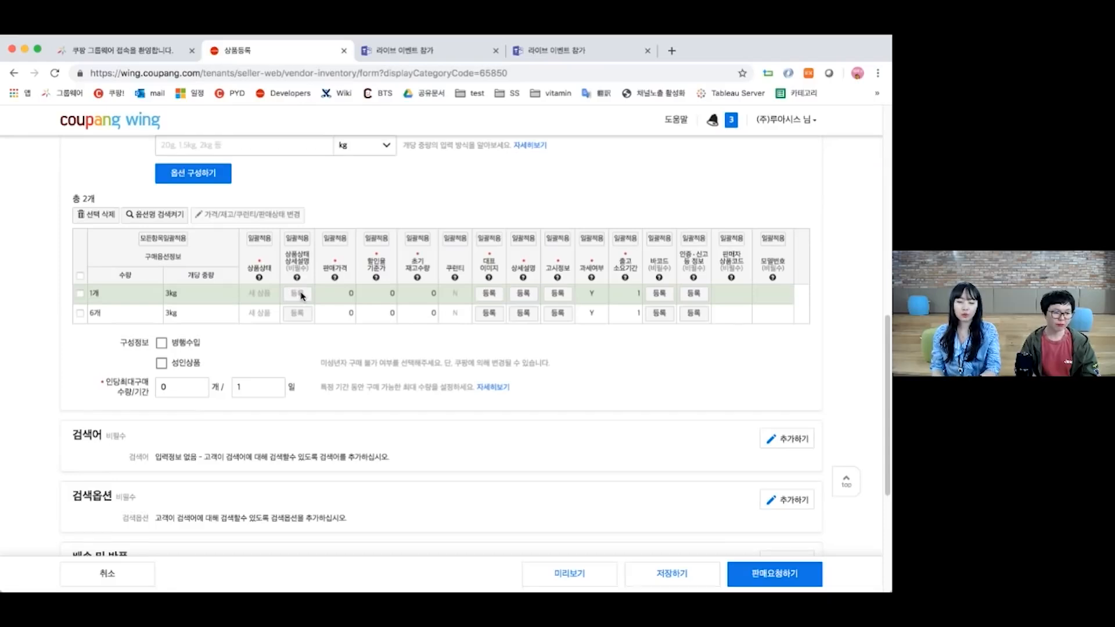
Set the sale price (판매가격) to 5,000 for the 1개 option and 30,000 for the 6개 option.
click(346, 295)
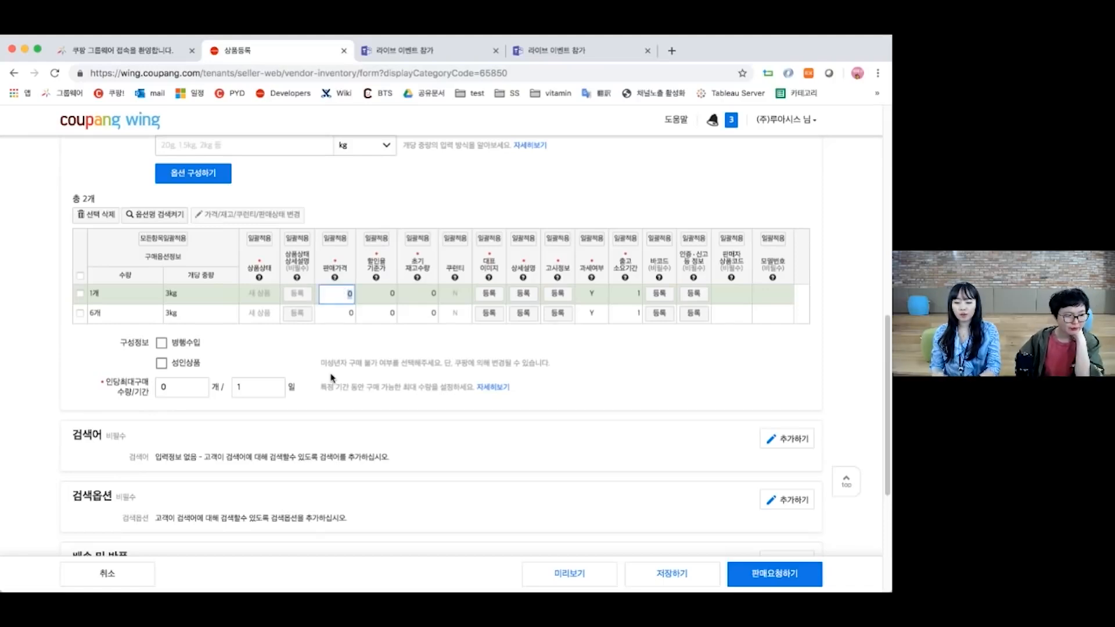
text(000)
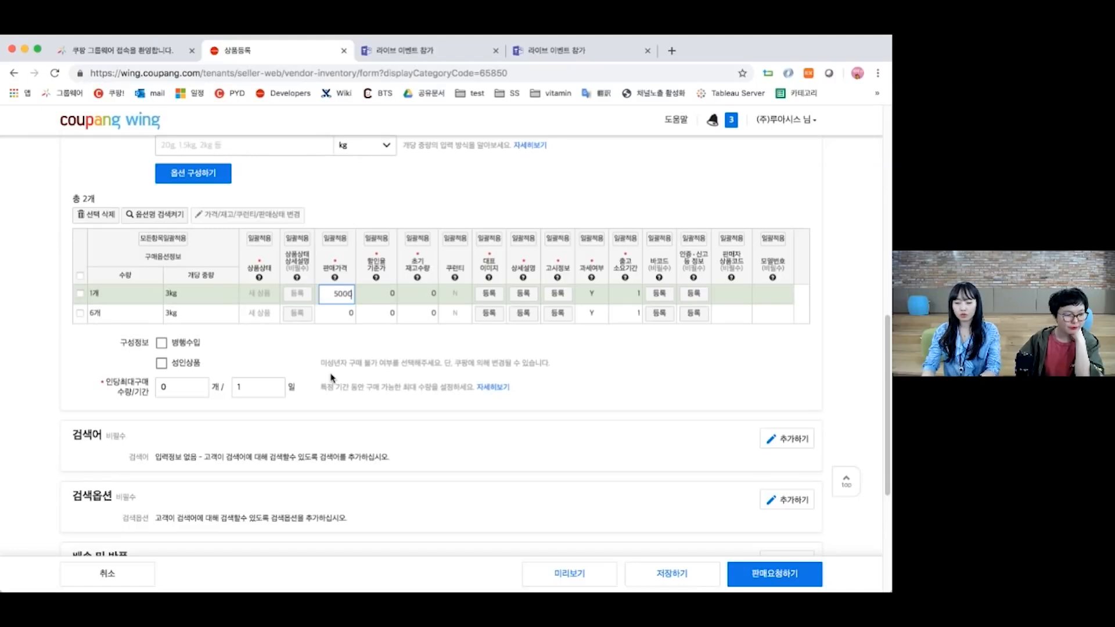
click(335, 314)
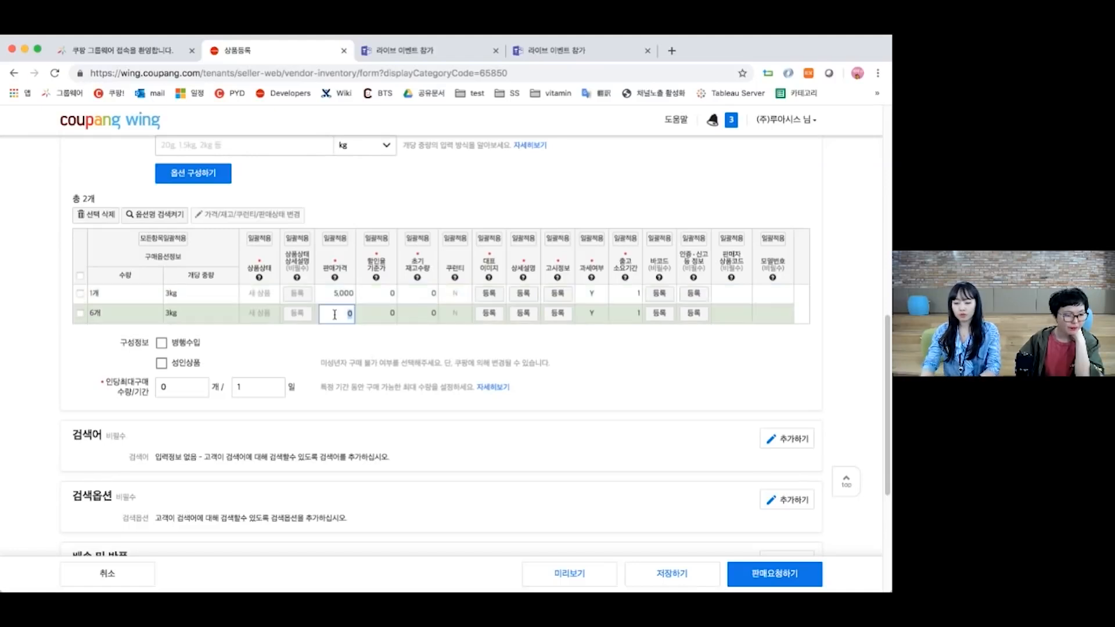
text(30000)
click(374, 333)
Try 6,000 as the discount base price (할인율 기준가) of the 1개 option and clear it again.
mouse_move(375, 280)
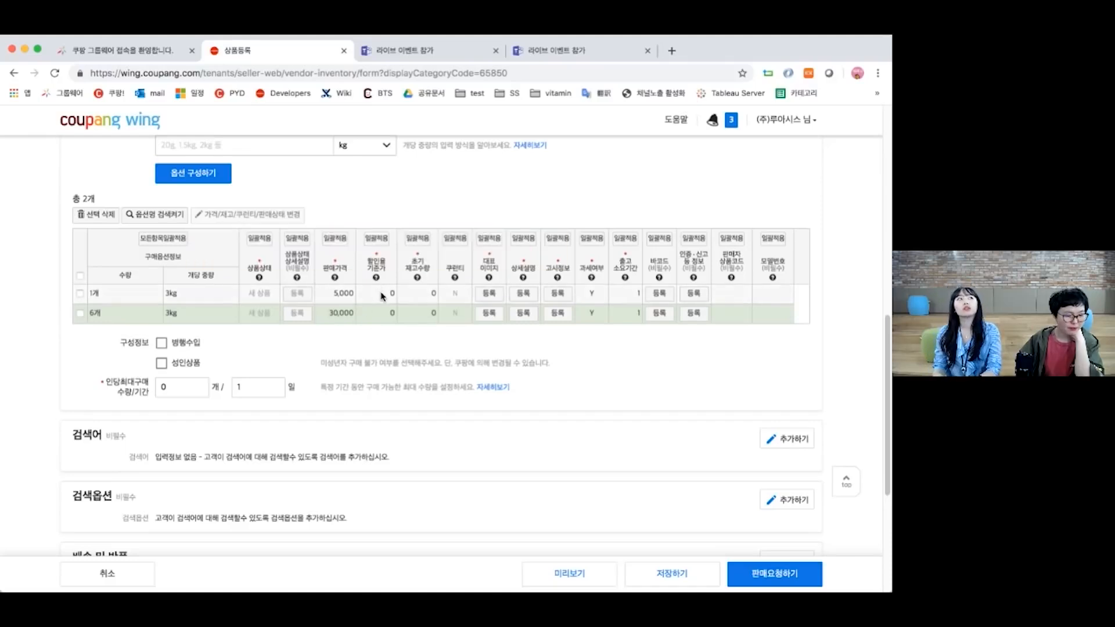
click(382, 296)
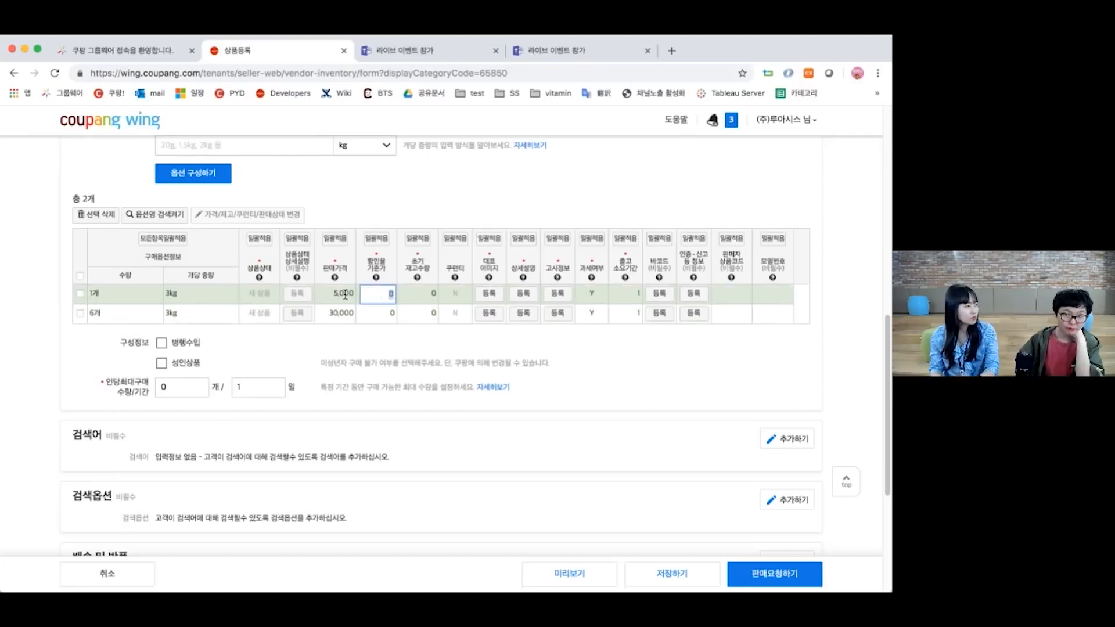
text(6000)
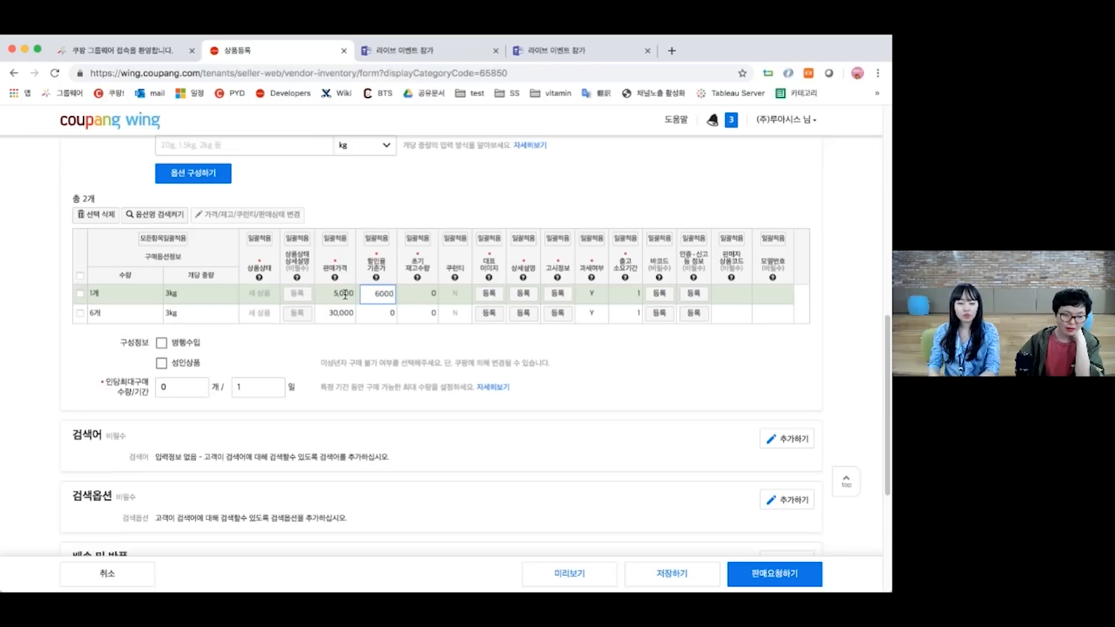
click(357, 346)
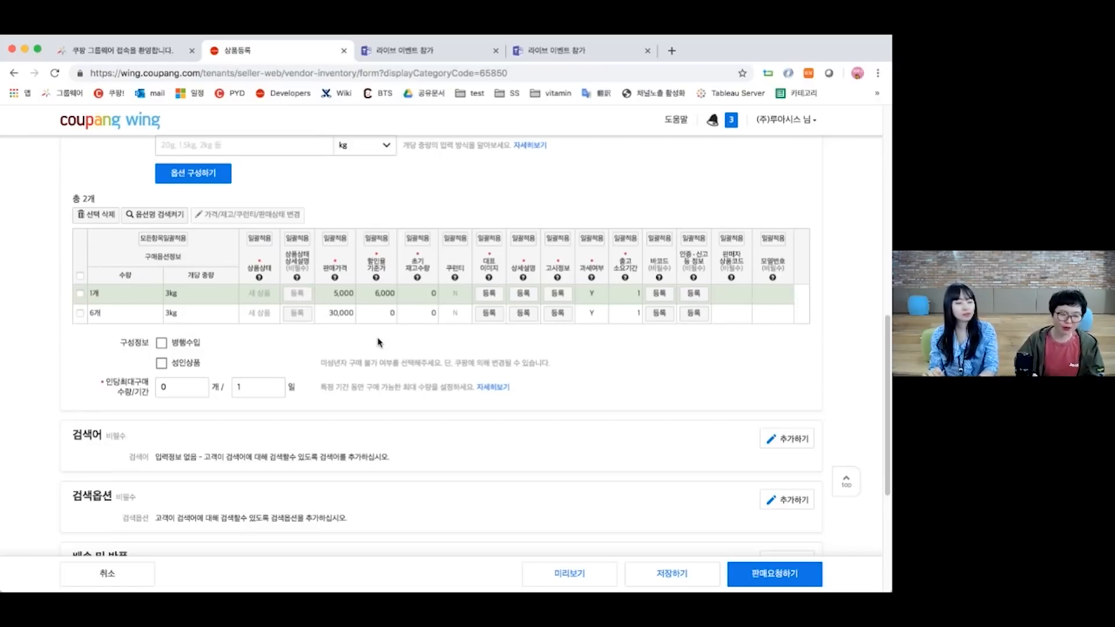
click(377, 295)
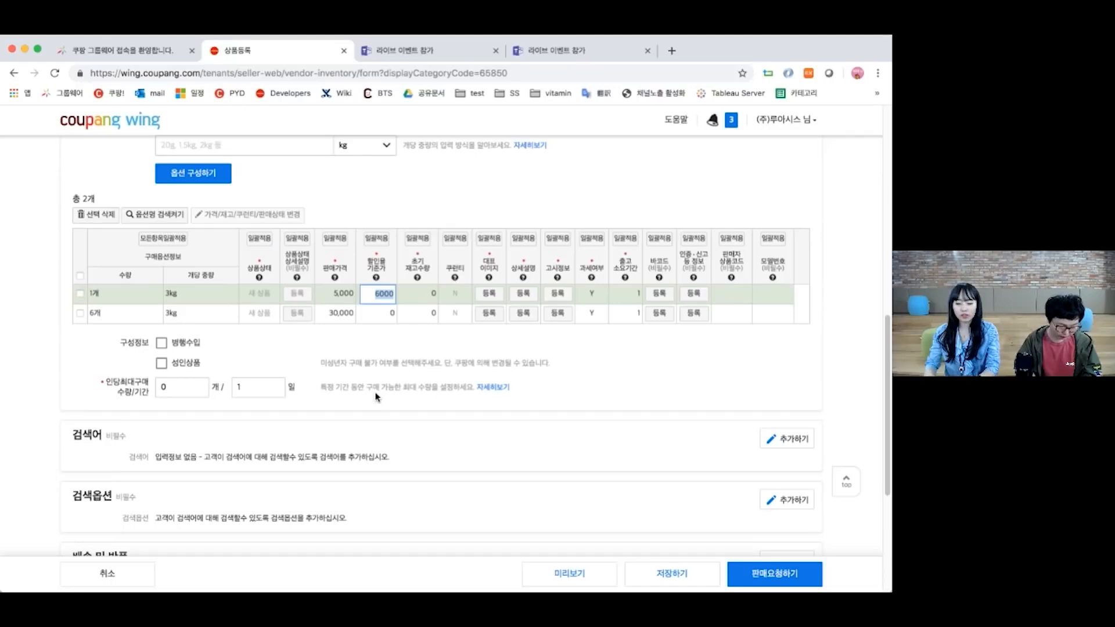
key(BackSpace)
click(374, 355)
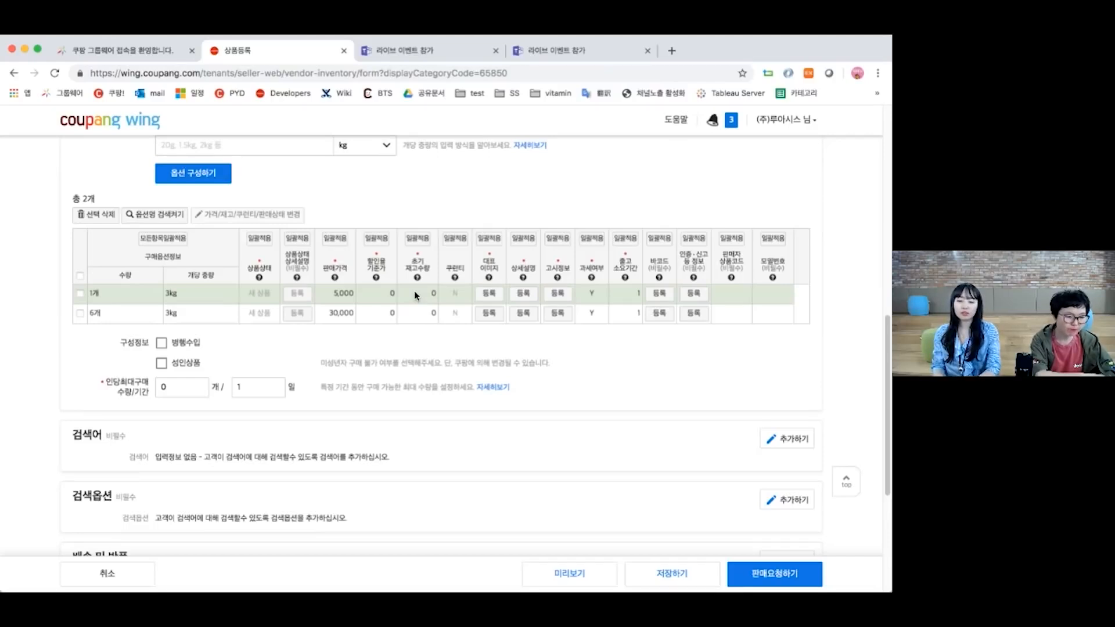
Enter 99999 as the initial stock quantity (초기재고수량) of the 1개 option, and replace it with 100.
click(415, 292)
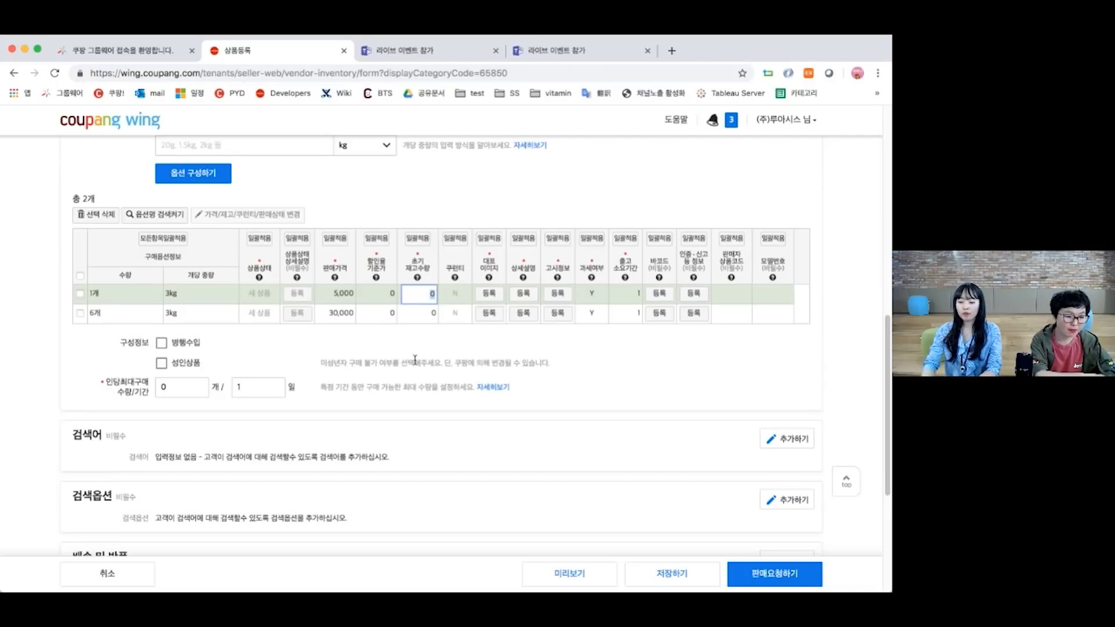
text(99999)
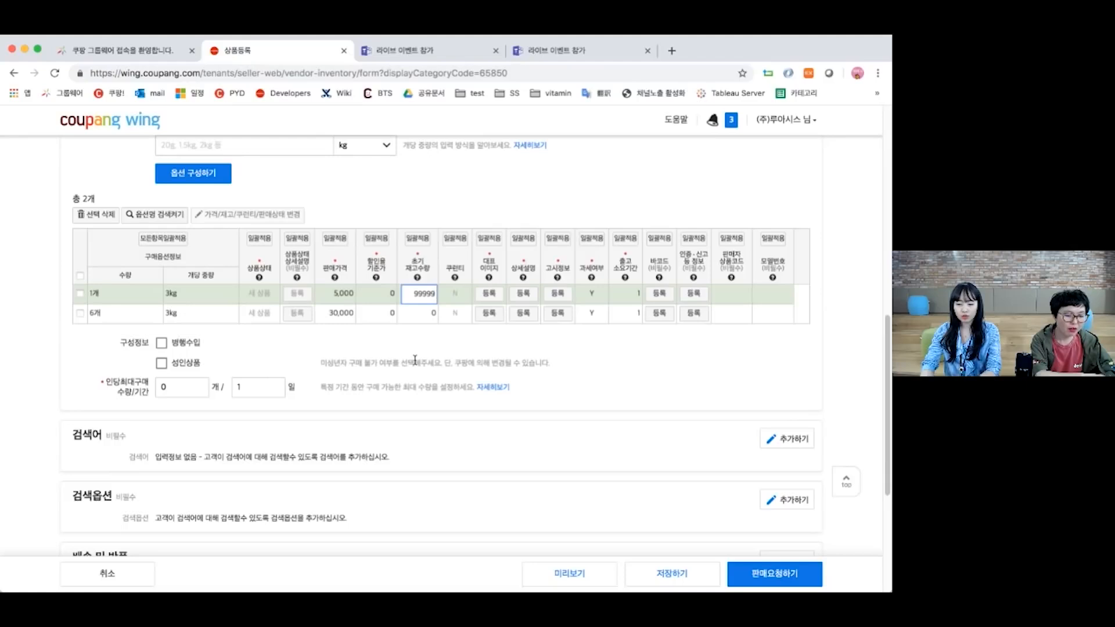
key(BackSpace)
key(BackSpace)
key(BackSpace)
key(BackSpace)
key(BackSpace)
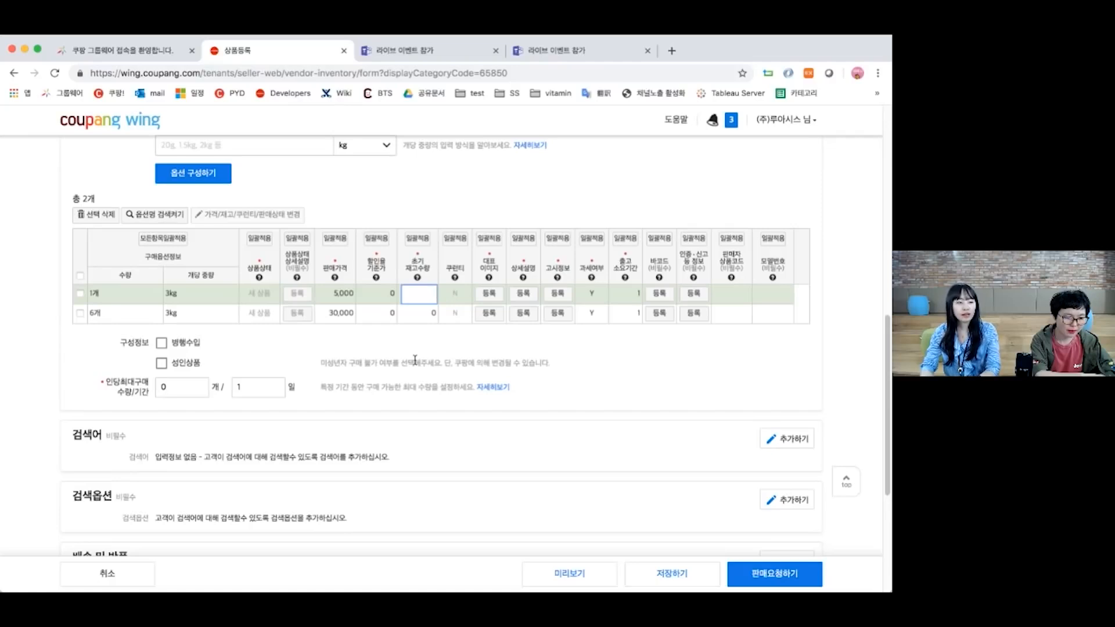
text(100)
click(445, 347)
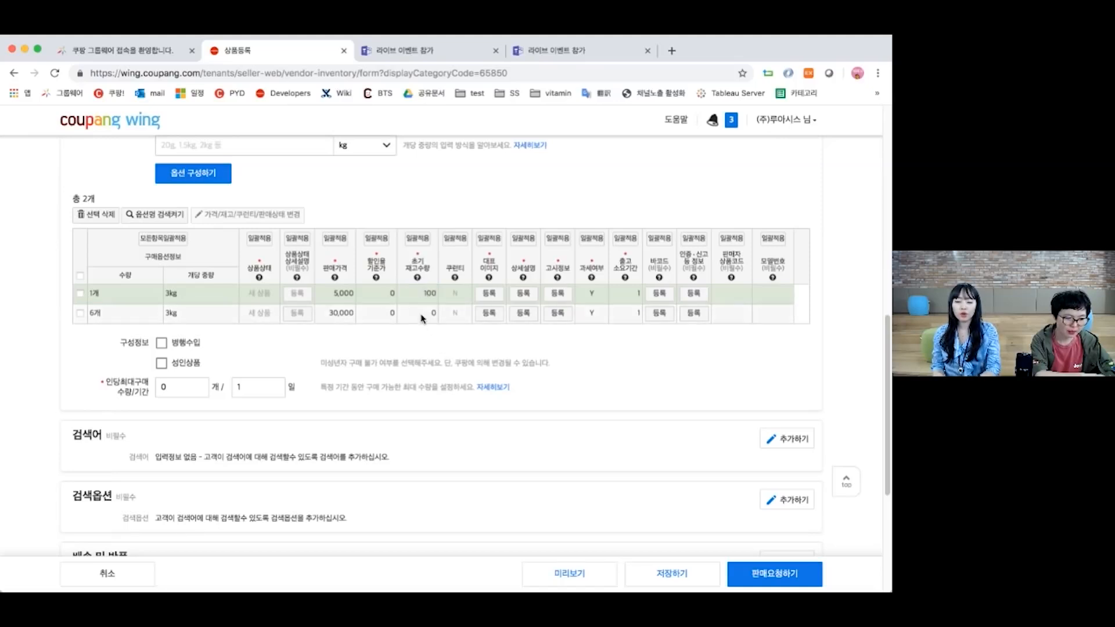
Apply the 1개 option's initial stock quantity (초기재고수량) of 100 to all purchase options.
click(418, 239)
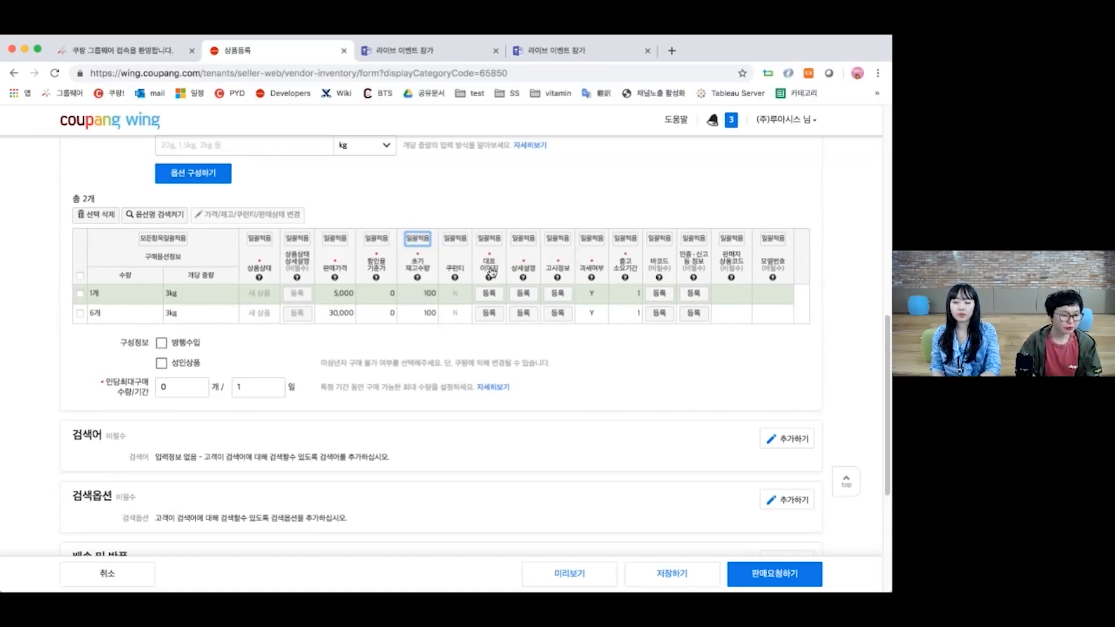
Upload the single dog food bag photo as the square main image (정사각형 이미지) of the 1개 option.
click(493, 296)
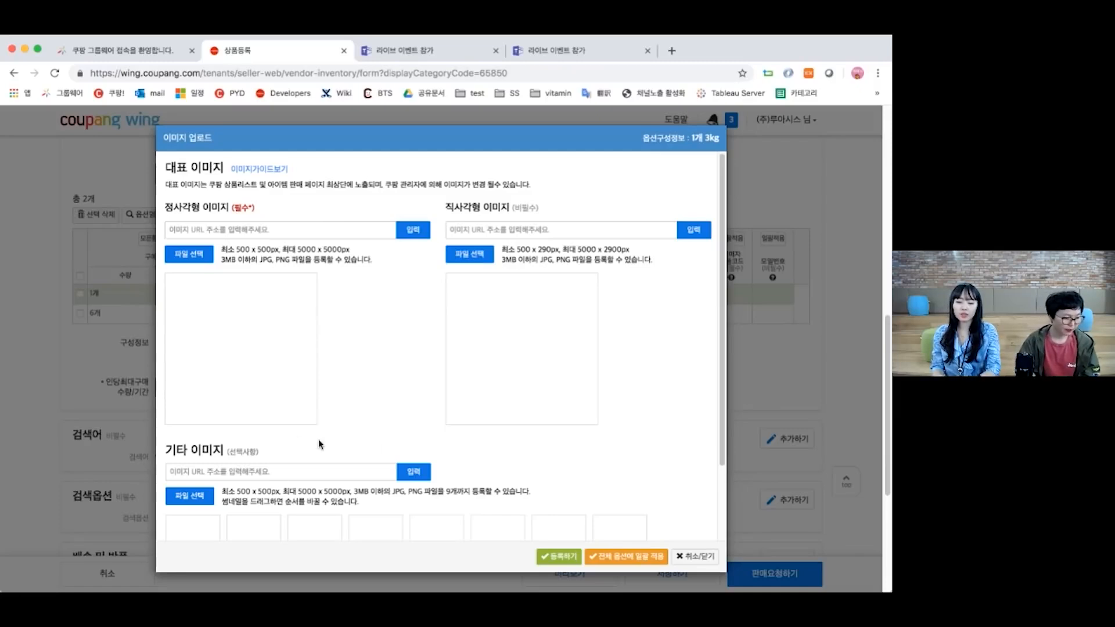
scroll(319, 446, down, 3)
scroll(319, 444, up, 3)
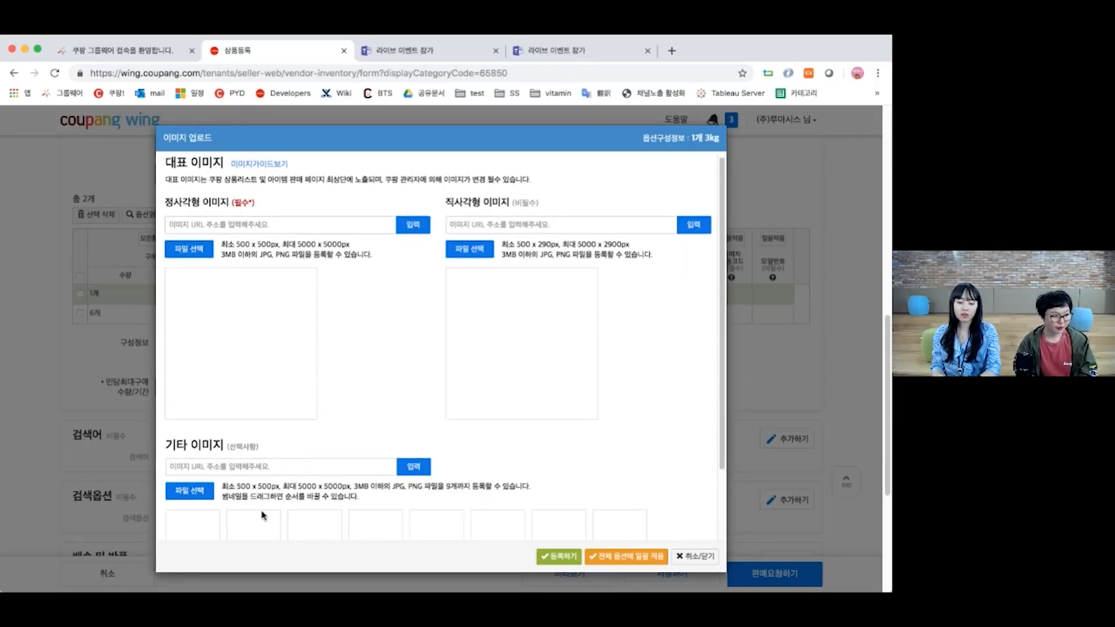
scroll(371, 338, down, 1)
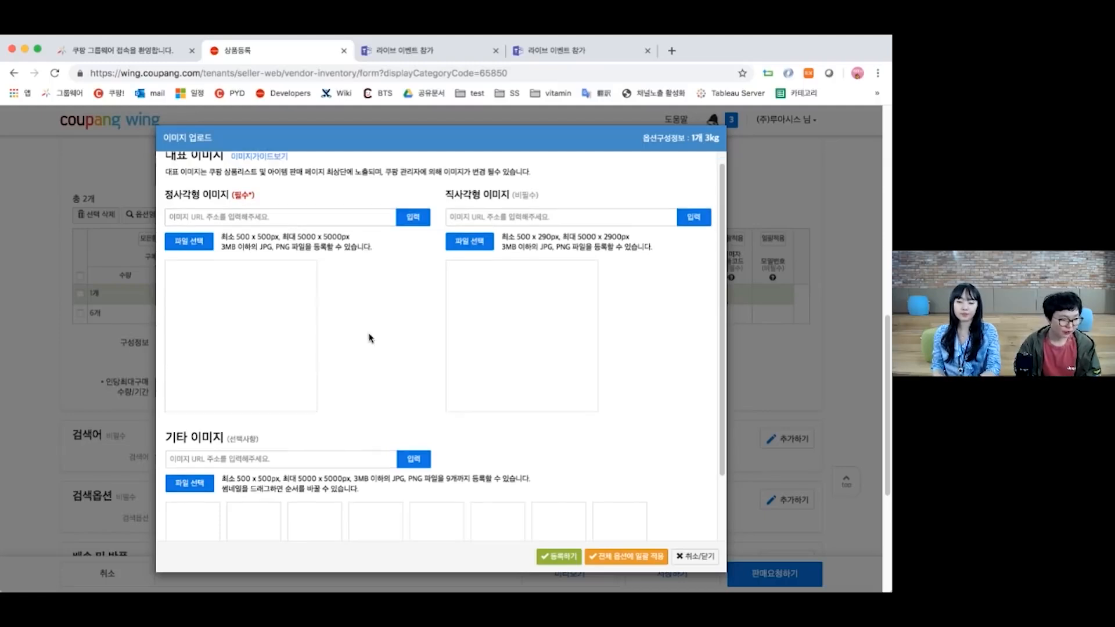
scroll(369, 338, down, 2)
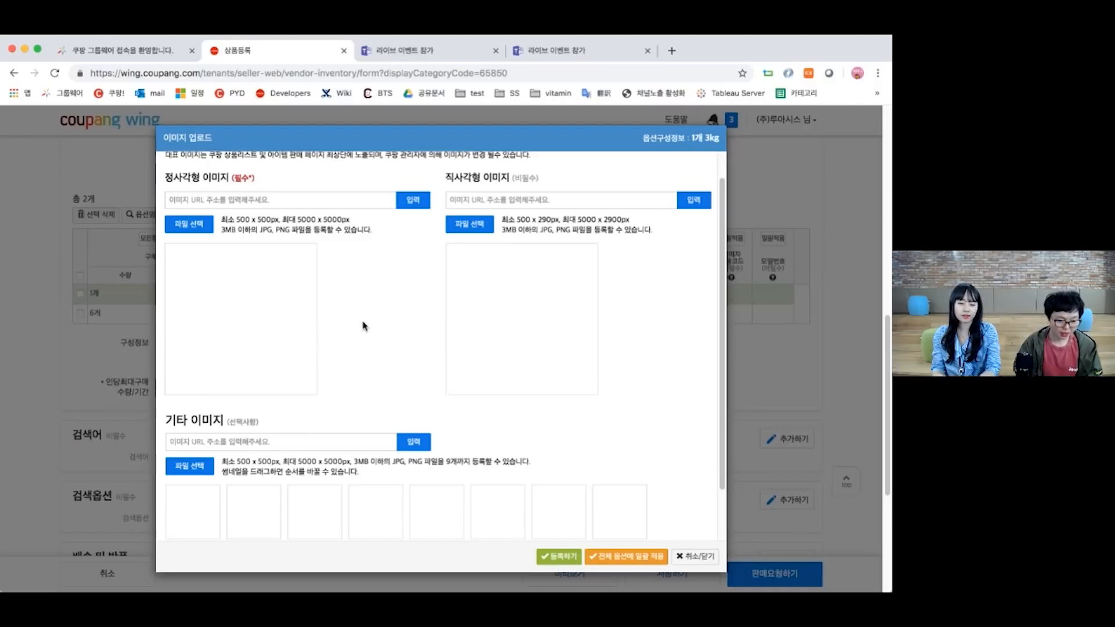
scroll(363, 326, up, 1)
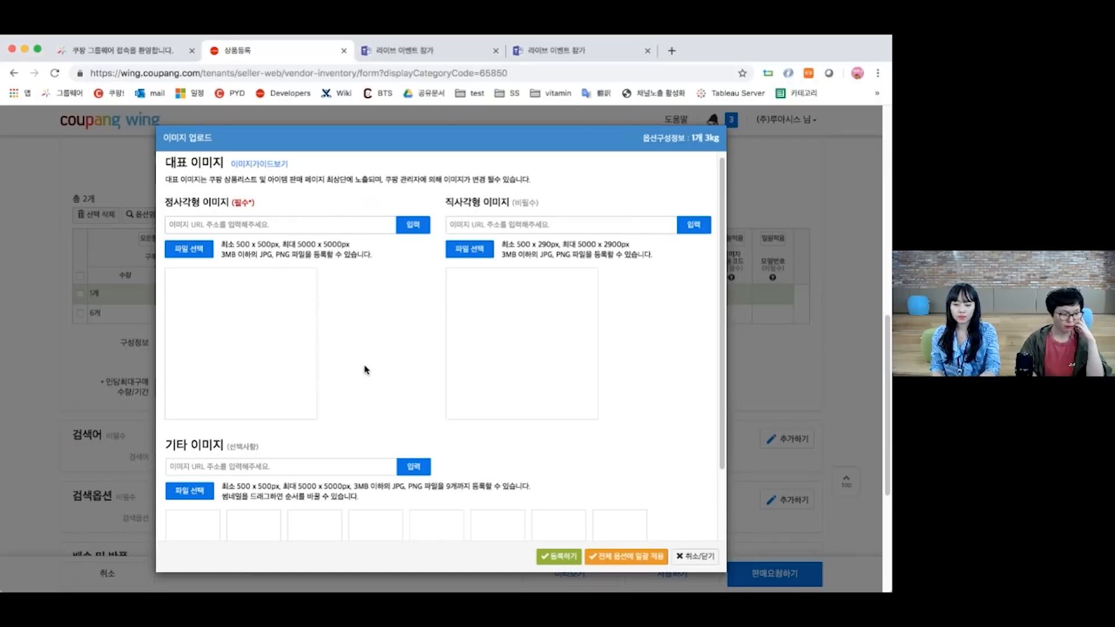
scroll(366, 369, down, 3)
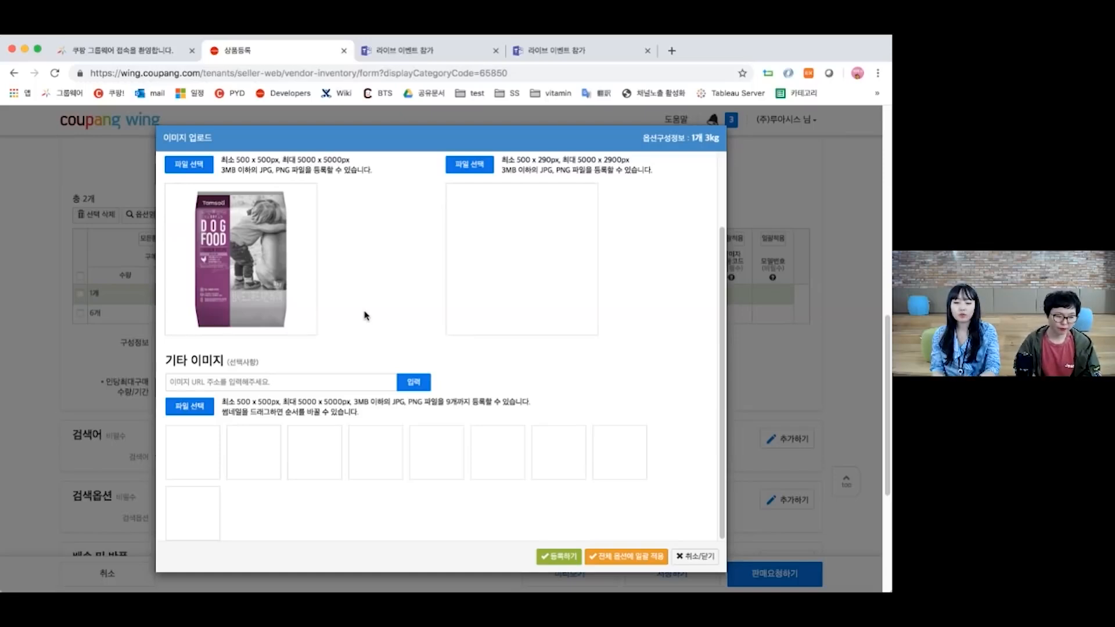
Upload three extra product images (기타 이미지) for the 1개 option and move the third one to the front.
click(201, 414)
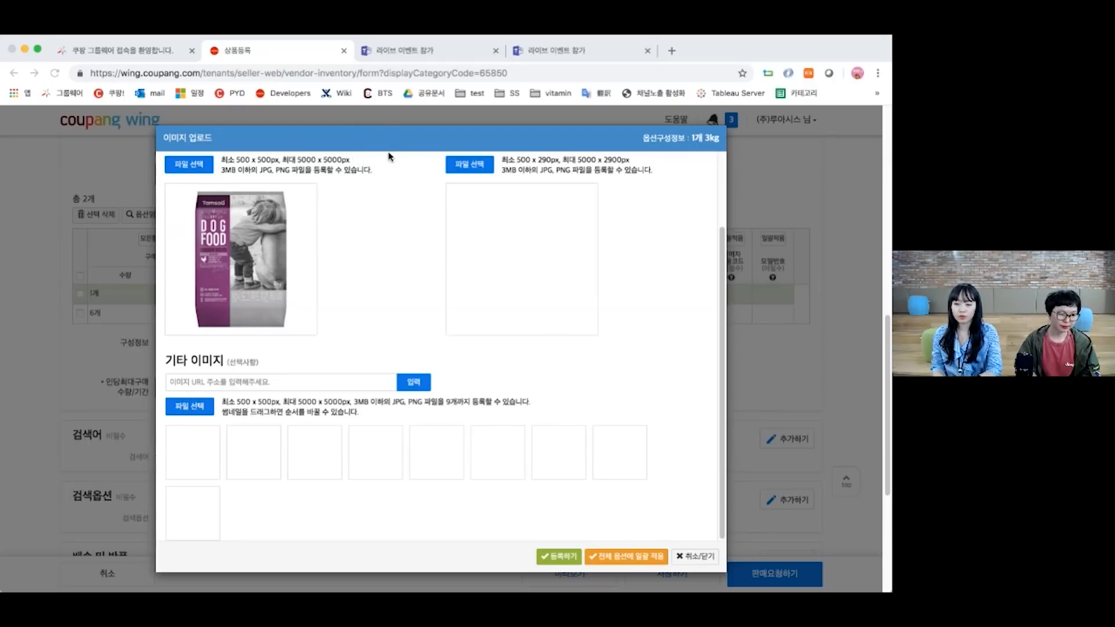
click(640, 375)
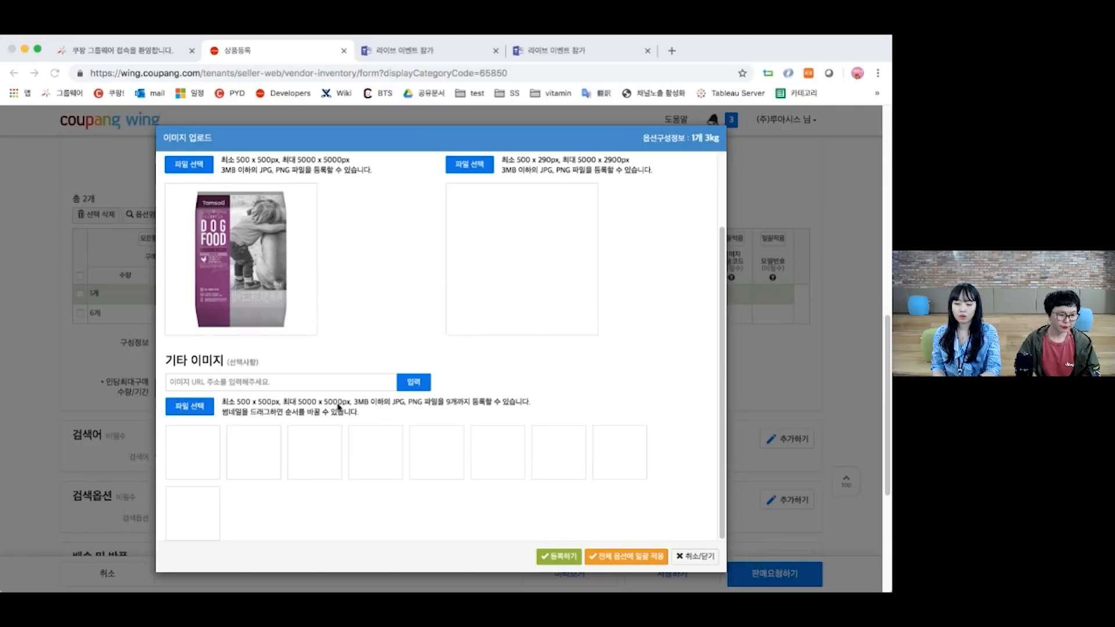
drag(315, 452, 193, 453)
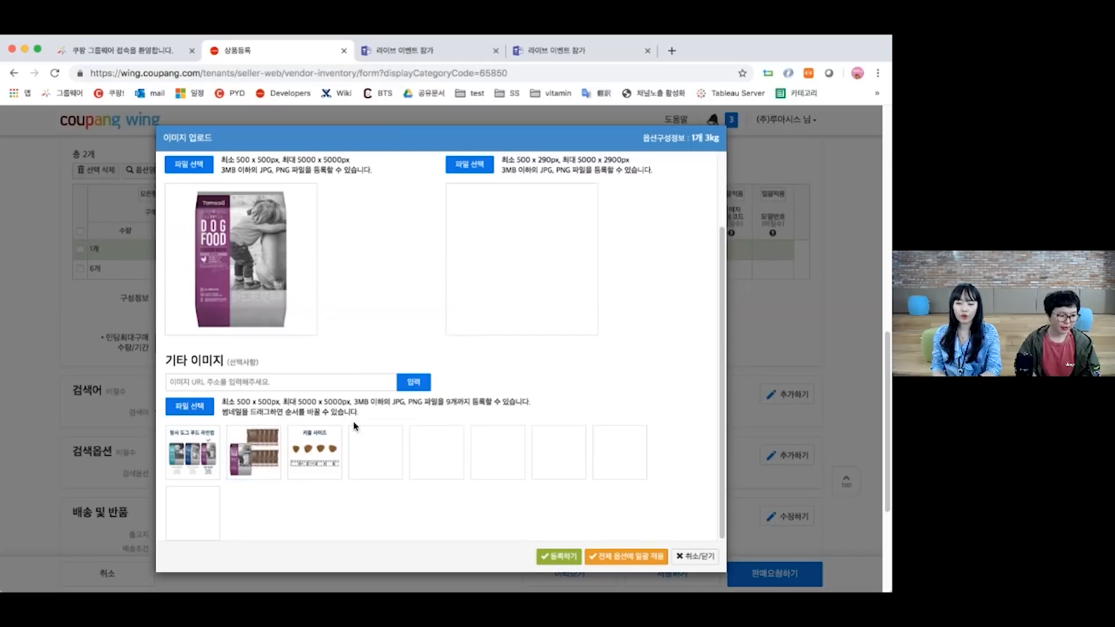
scroll(353, 421, up, 1)
scroll(353, 421, down, 1)
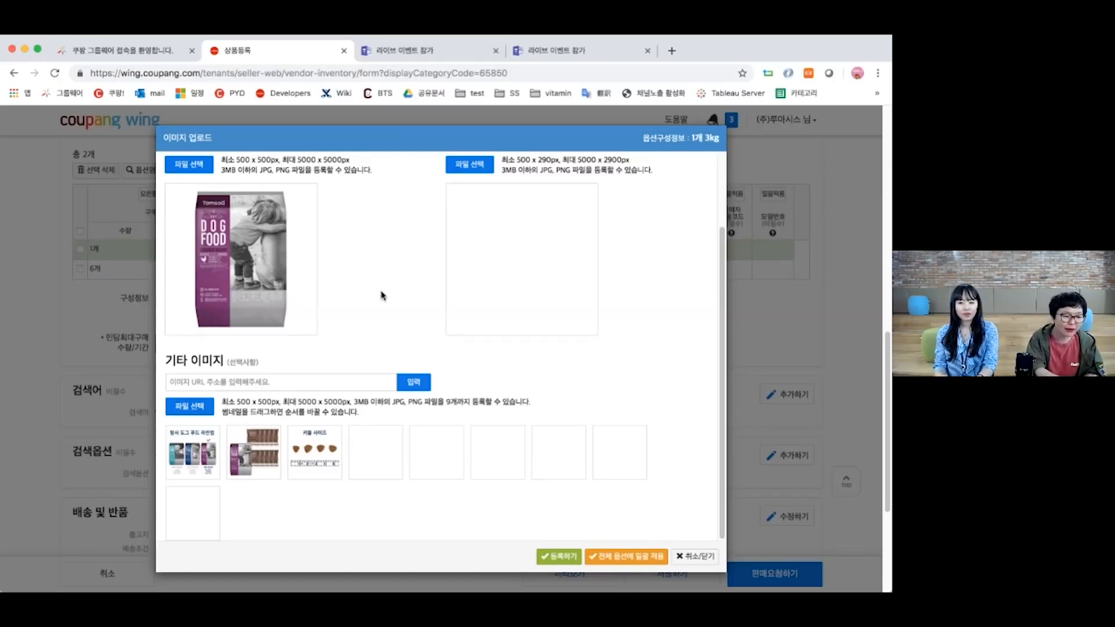
Open the main image guide (이미지가이드보기), look through its common and fashion sections, and close it.
scroll(381, 296, up, 2)
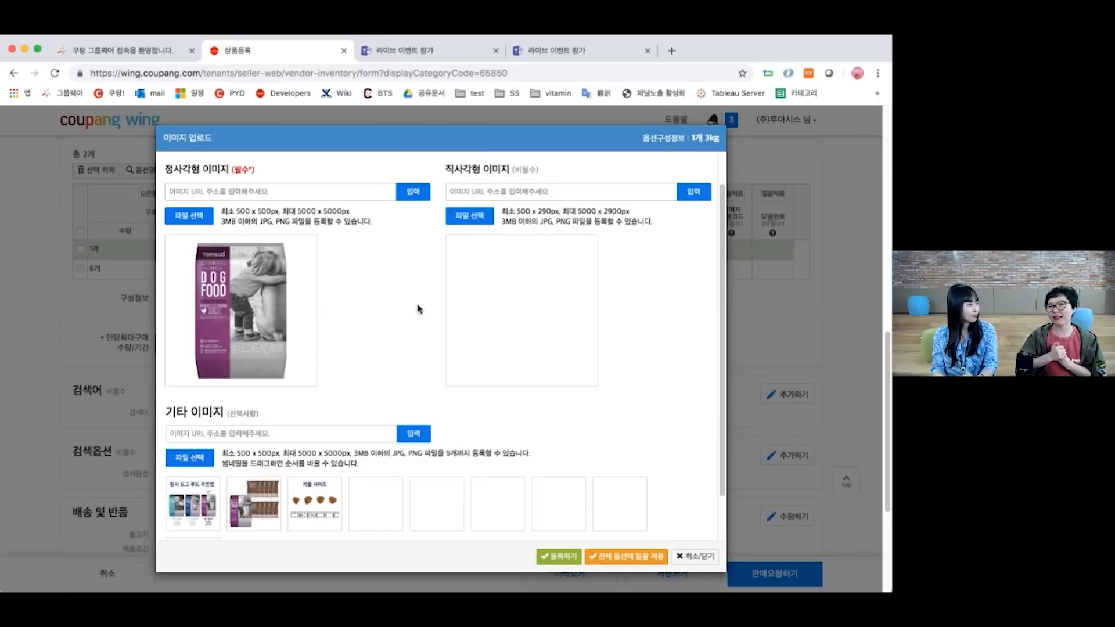
scroll(419, 309, up, 1)
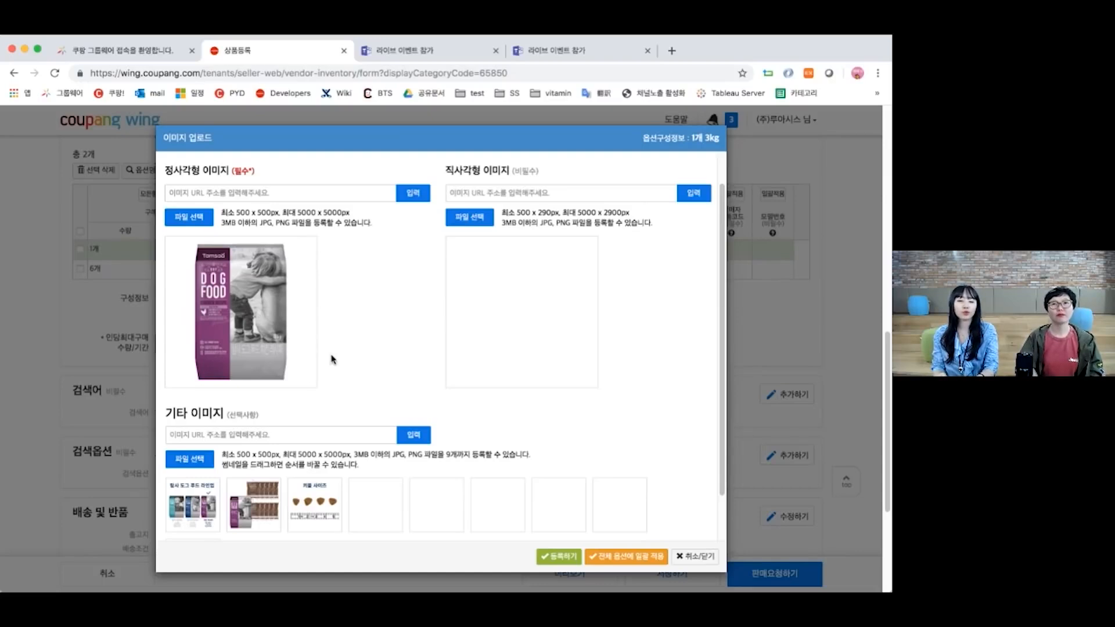
scroll(337, 354, up, 1)
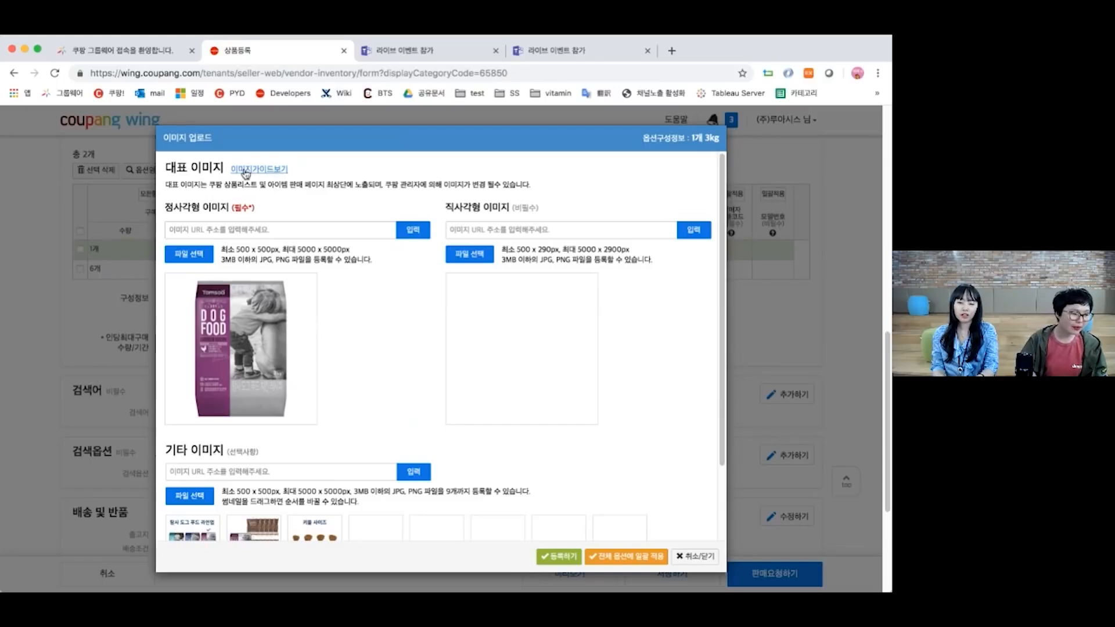
click(272, 173)
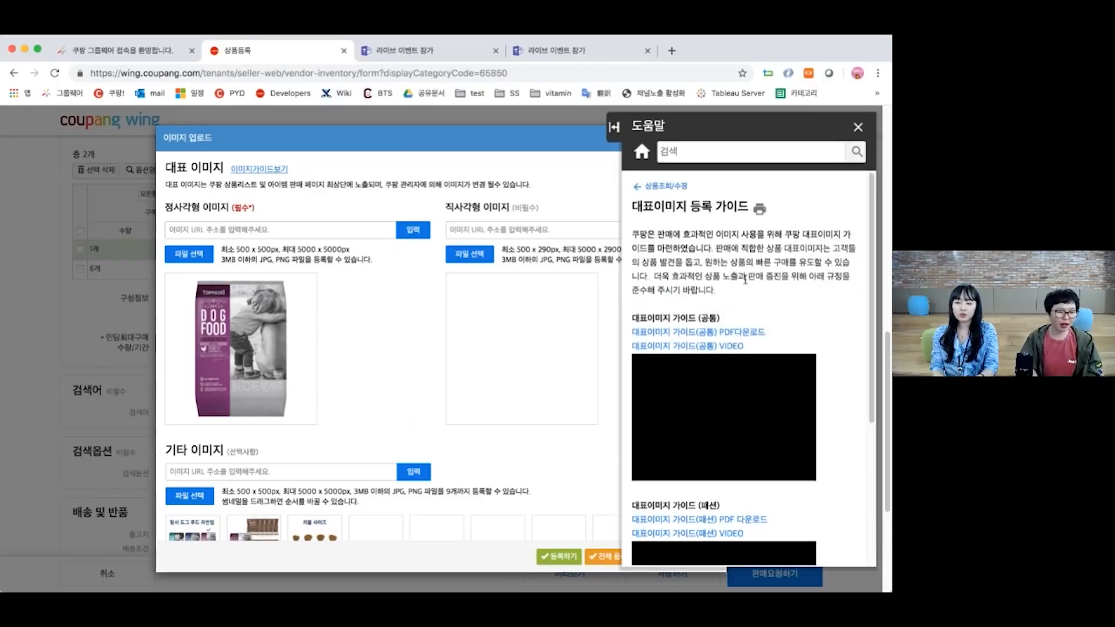
scroll(745, 280, down, 3)
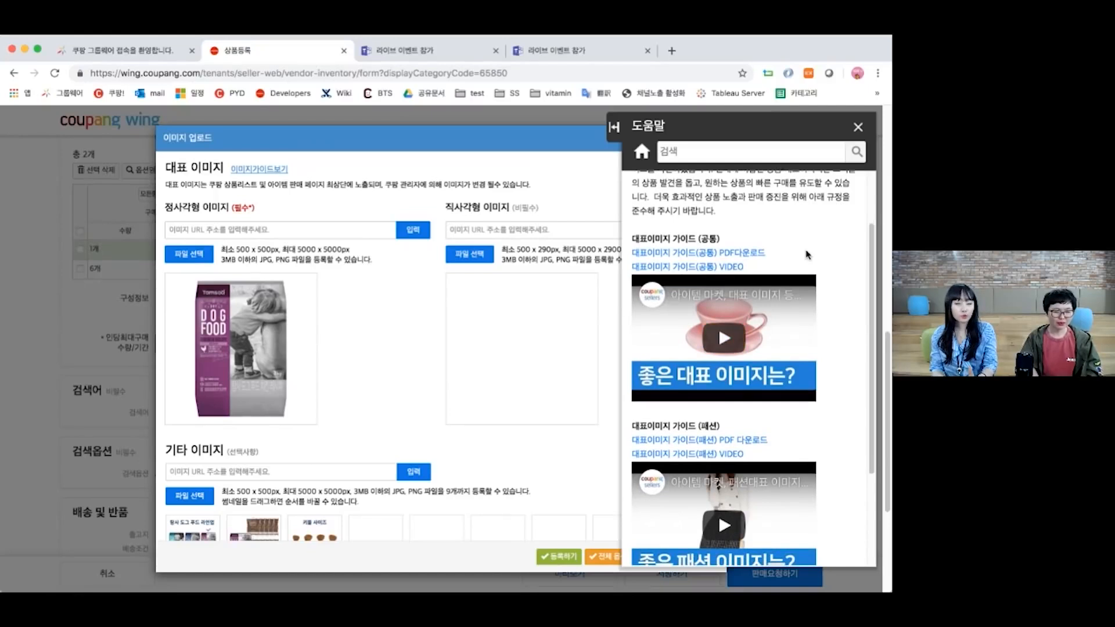
scroll(808, 254, down, 1)
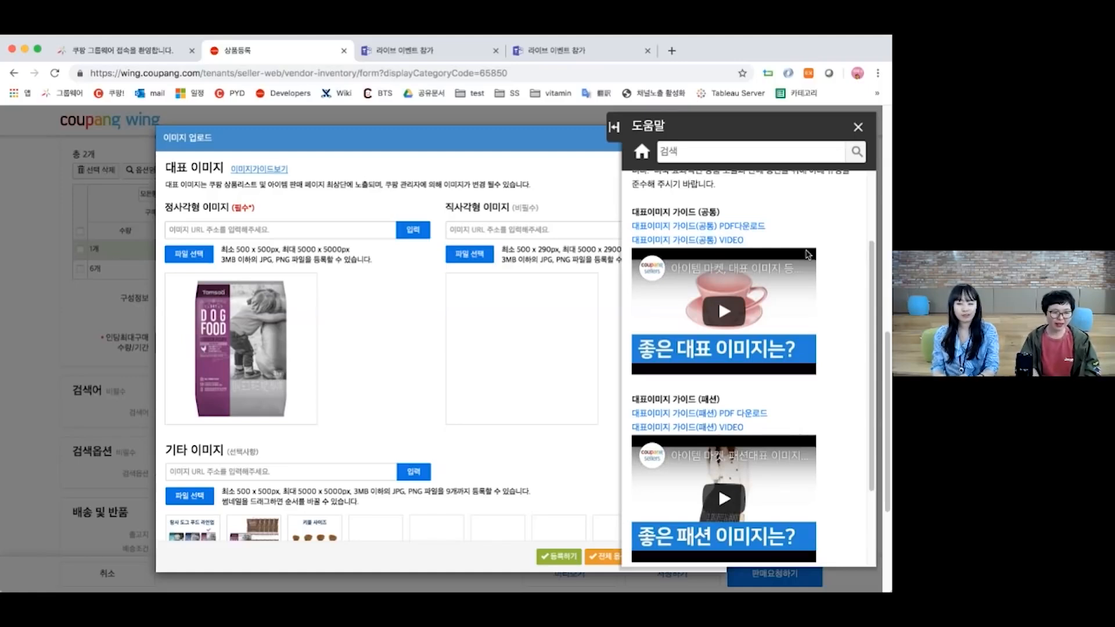
click(858, 127)
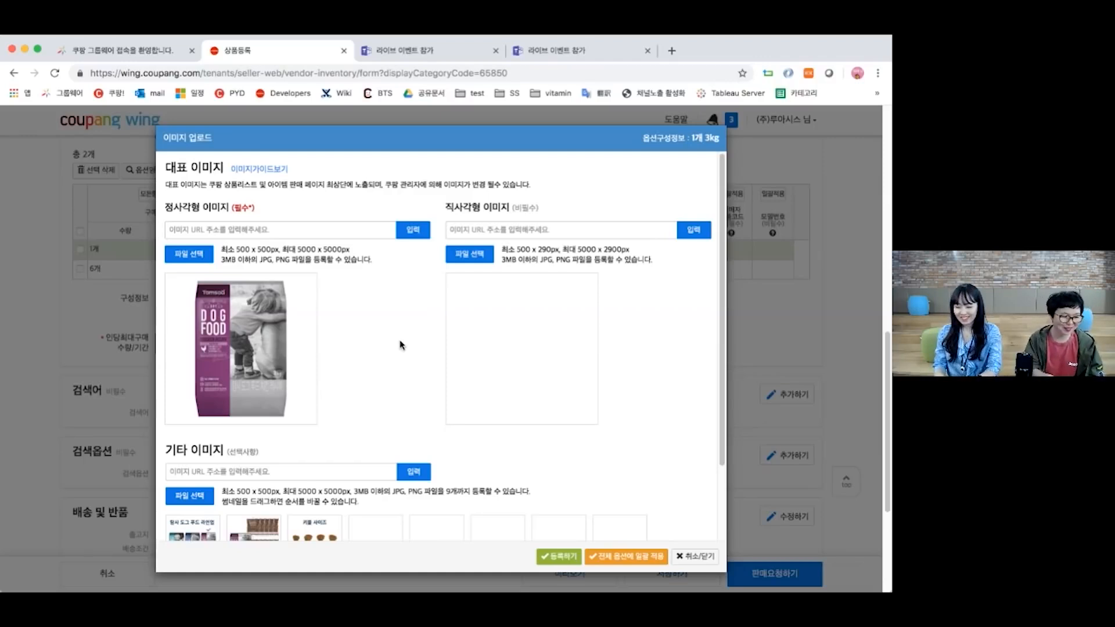
Register the uploaded main and extra images for all purchase options at once.
scroll(586, 479, down, 1)
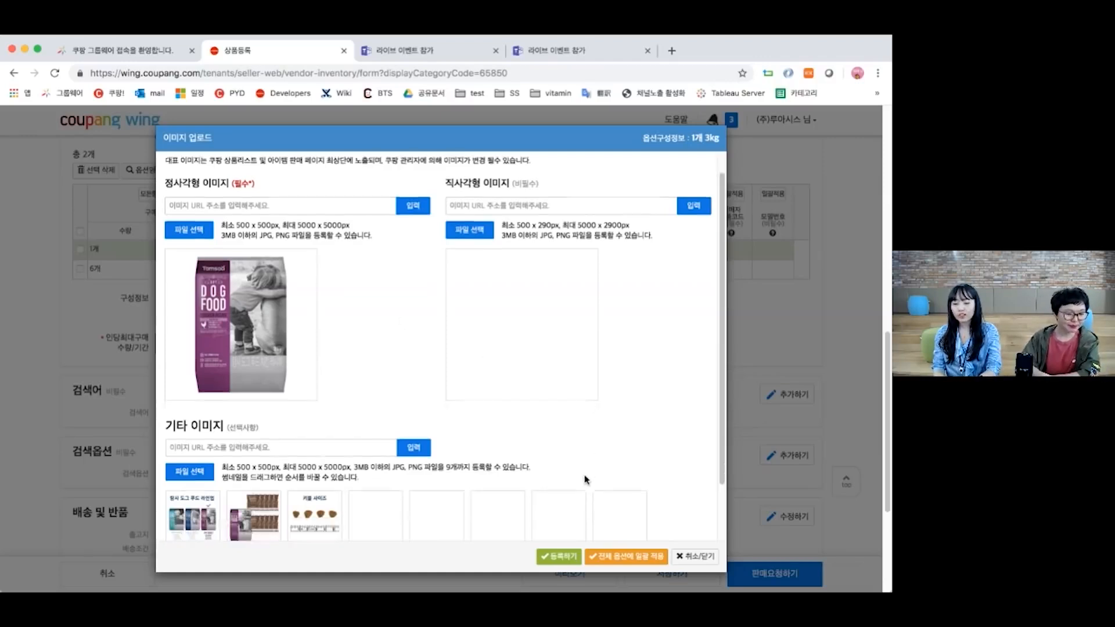
click(631, 558)
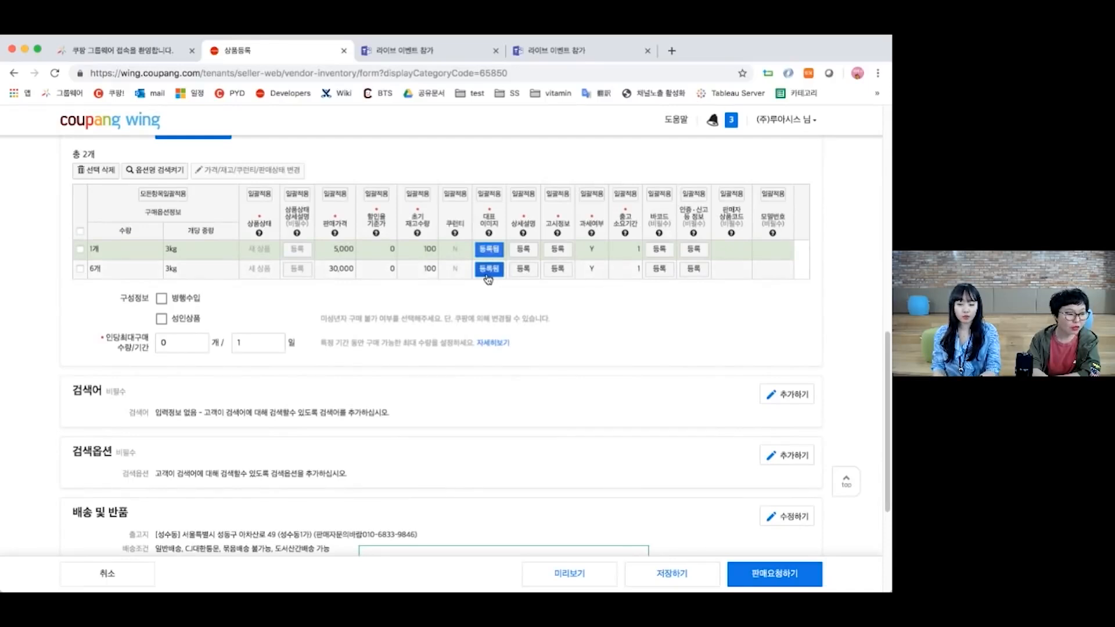
Try the picture of three dog food bags as the square main image of the 6개 option.
scroll(492, 319, up, 2)
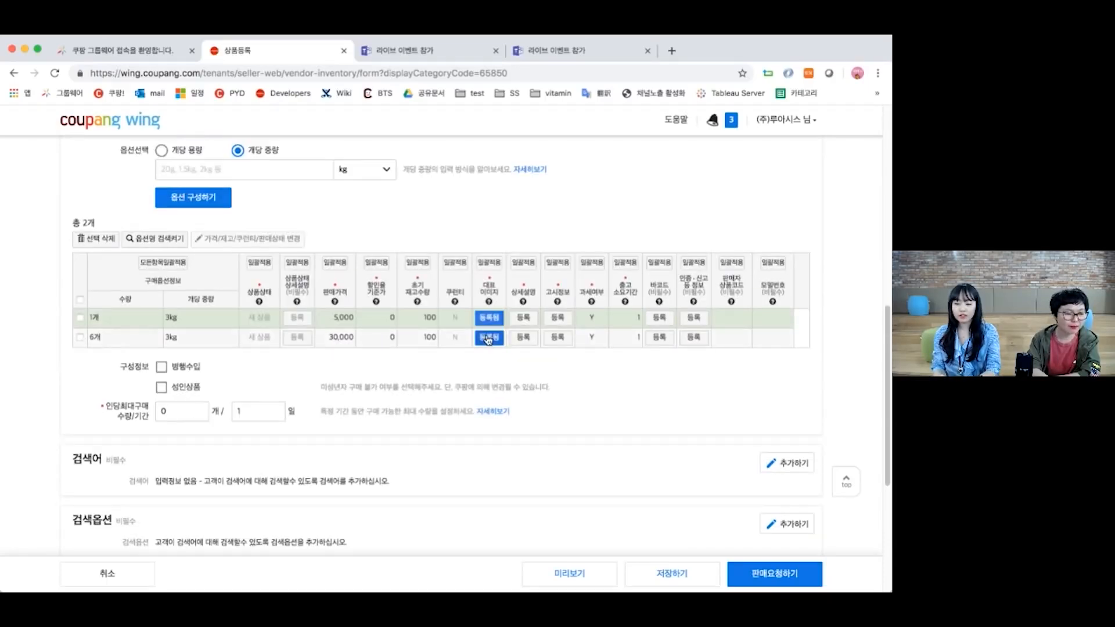
click(488, 338)
click(198, 259)
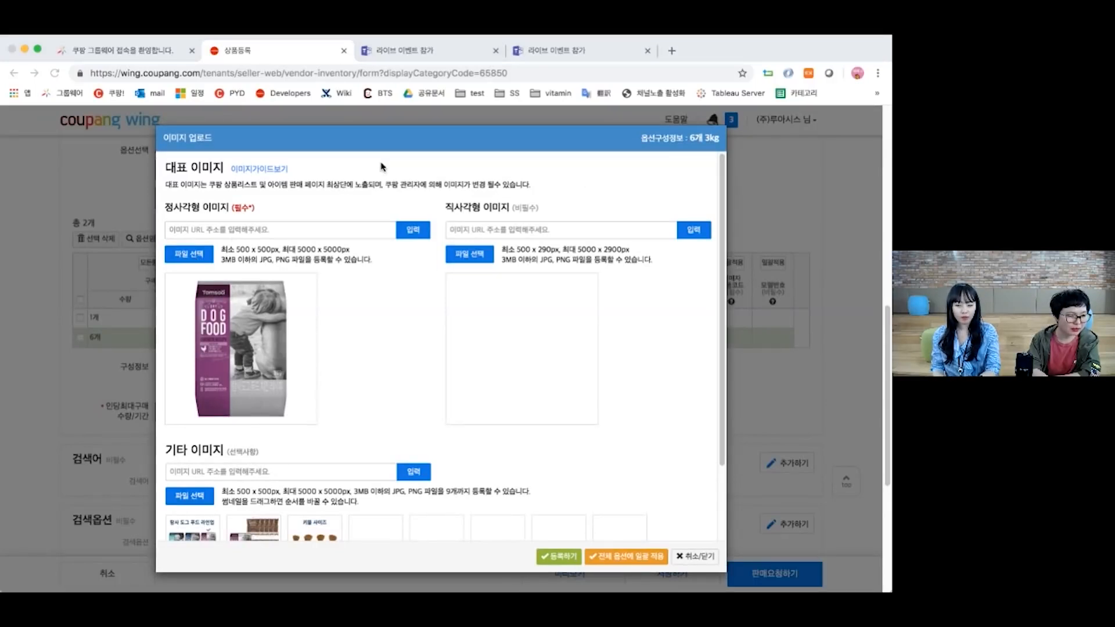
click(646, 376)
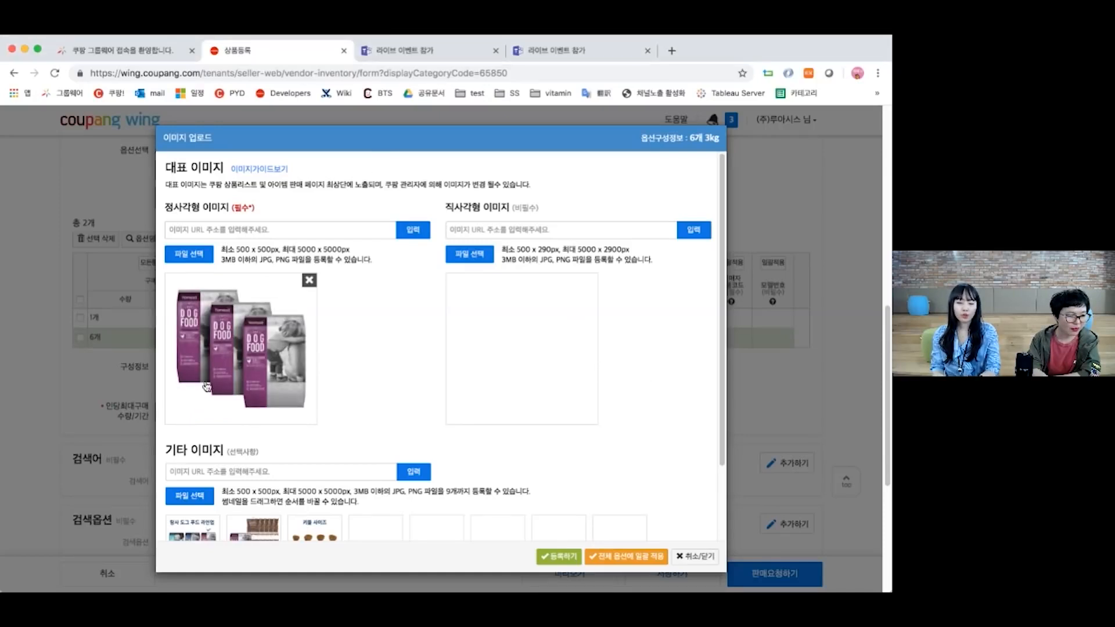
Upload the single-bag photo again as the 6개 option's square main image and register the images.
click(186, 255)
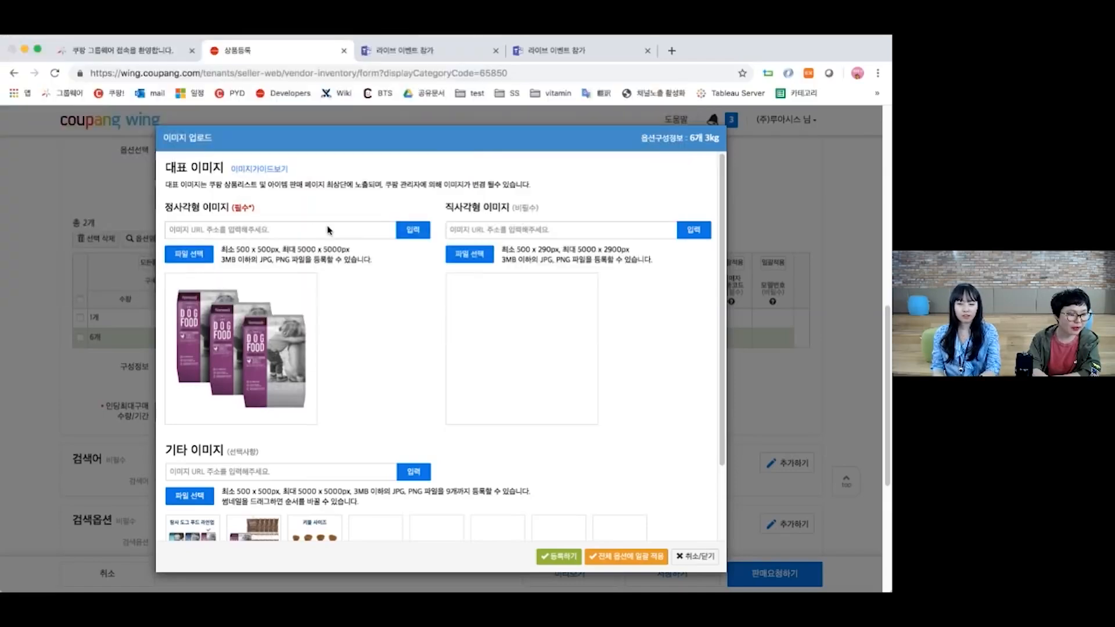
double_click(362, 165)
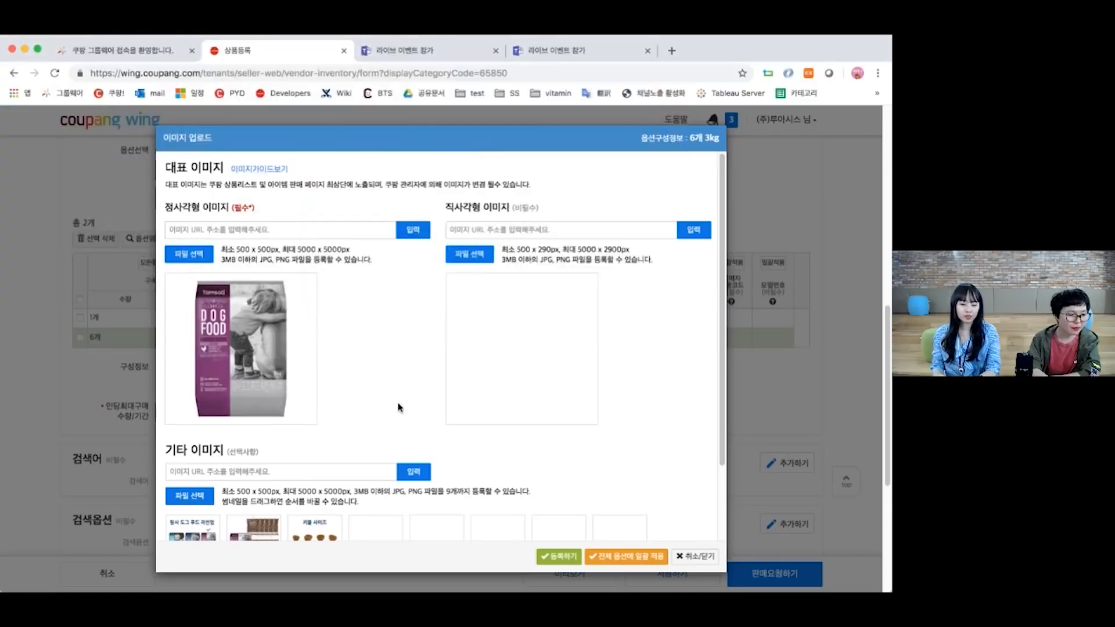
scroll(399, 406, down, 2)
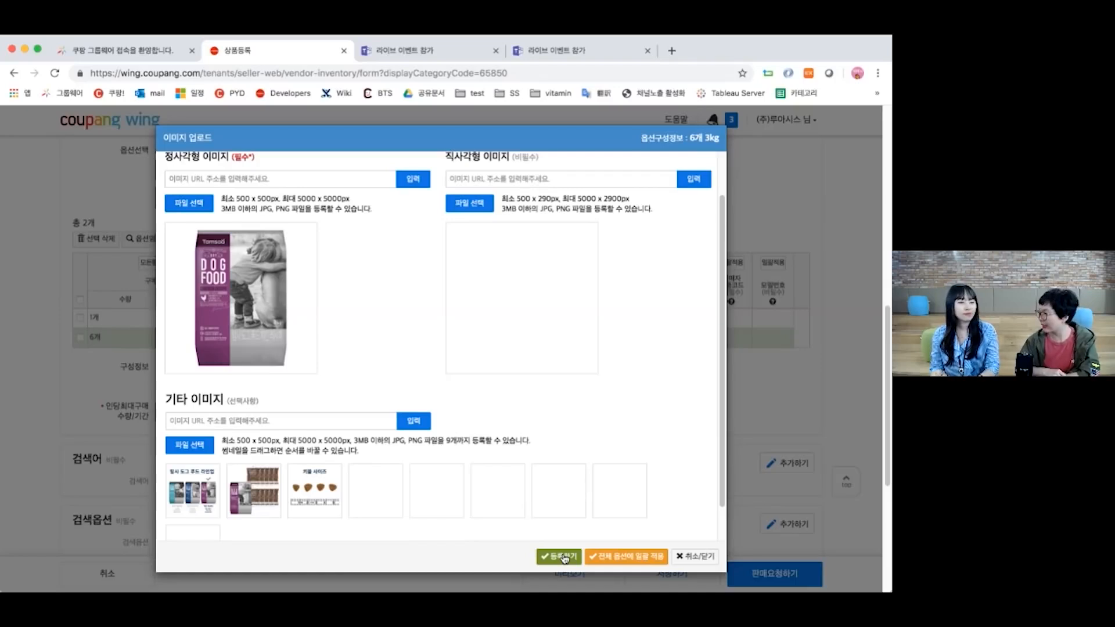
scroll(563, 558, down, 1)
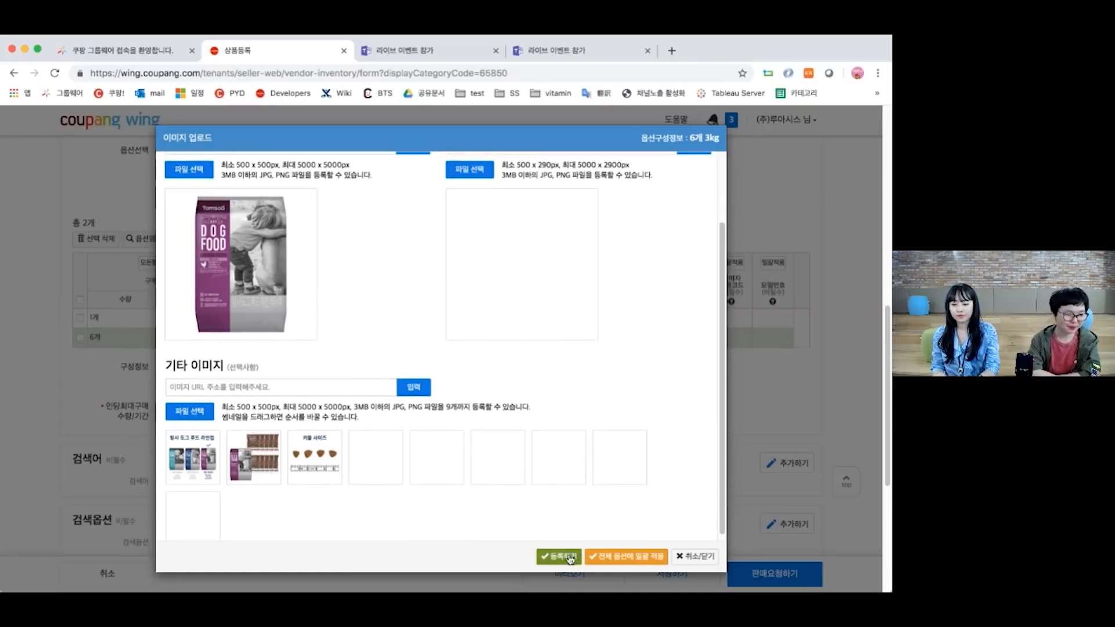
click(559, 556)
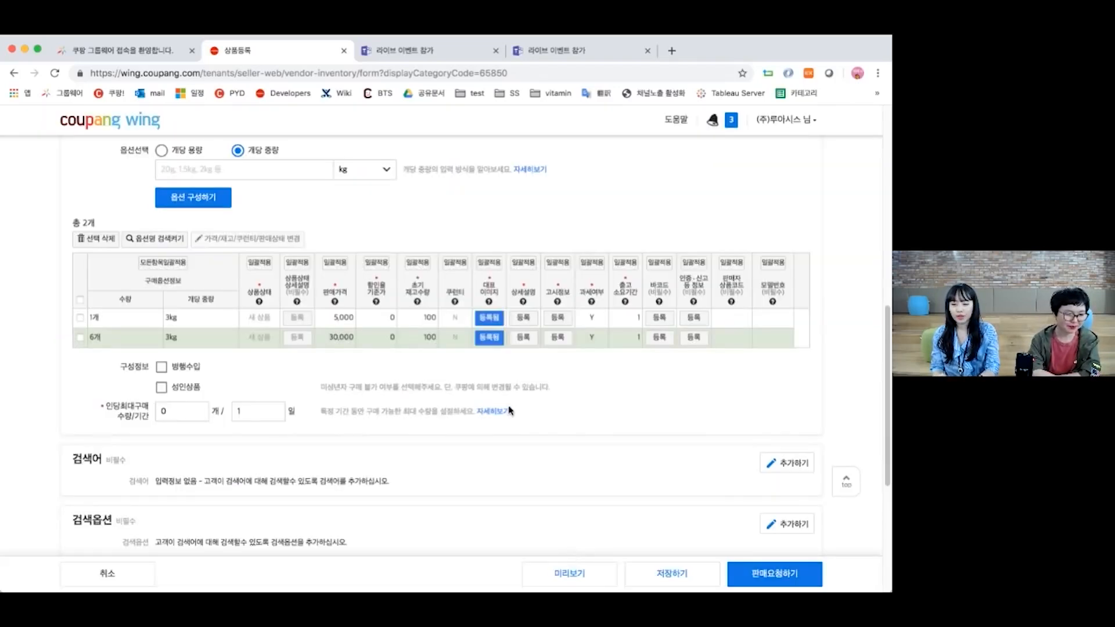
Upload the dog food detail page image to the detailed description (상품 상세설명) of the 1개 option.
click(524, 319)
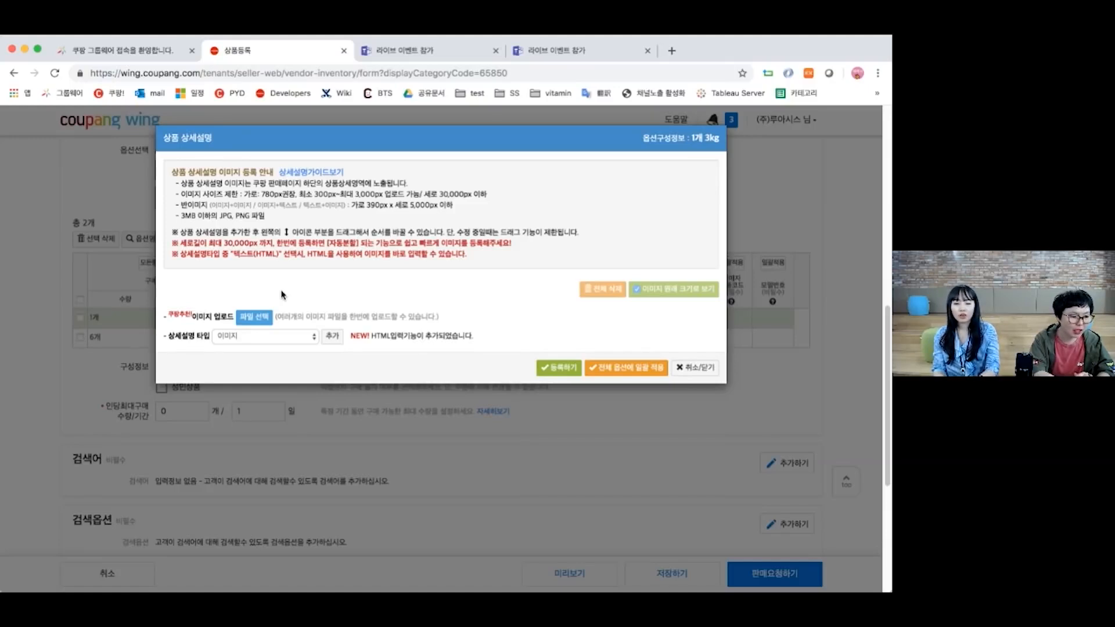
click(258, 319)
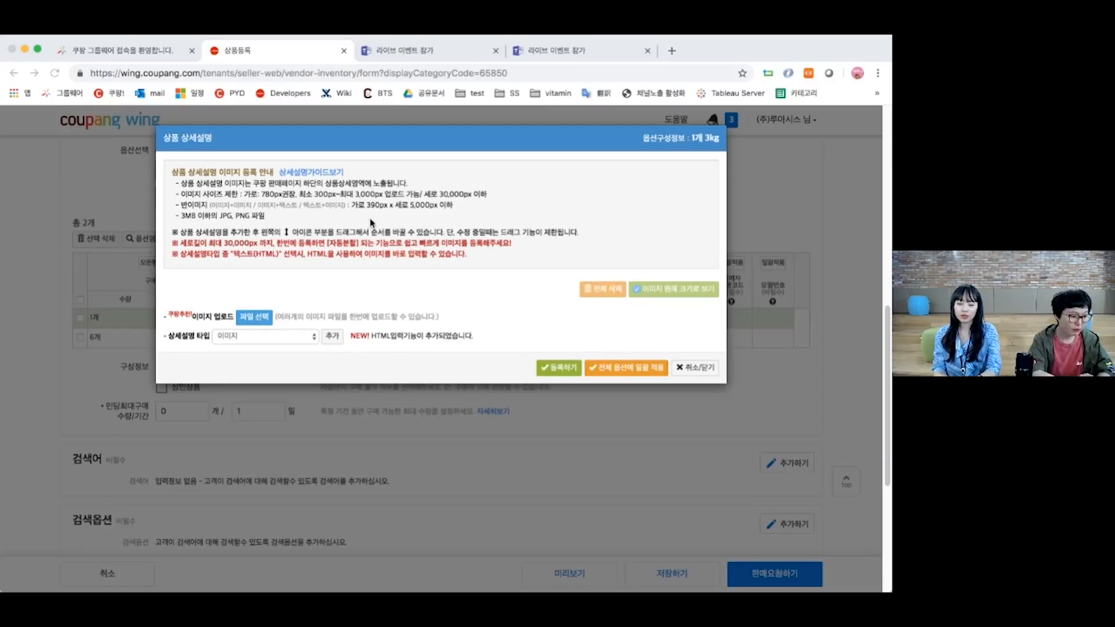
click(655, 367)
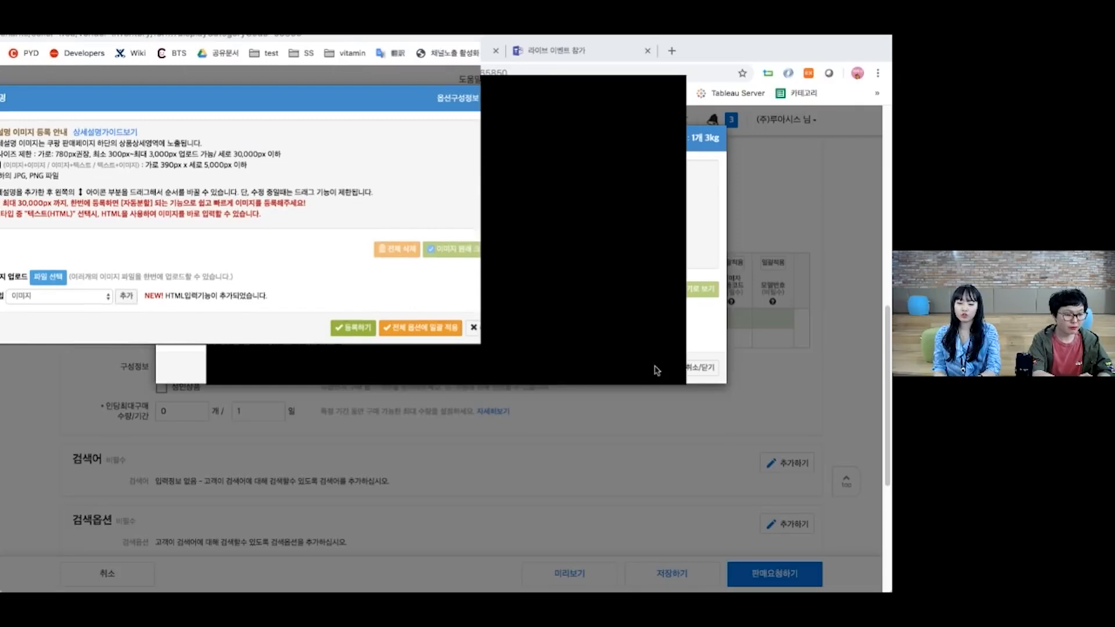
Look through the uploaded detail description images and try to reorder the section beginning with 믿을 수 있는 안전한 사료.
scroll(228, 306, down, 5)
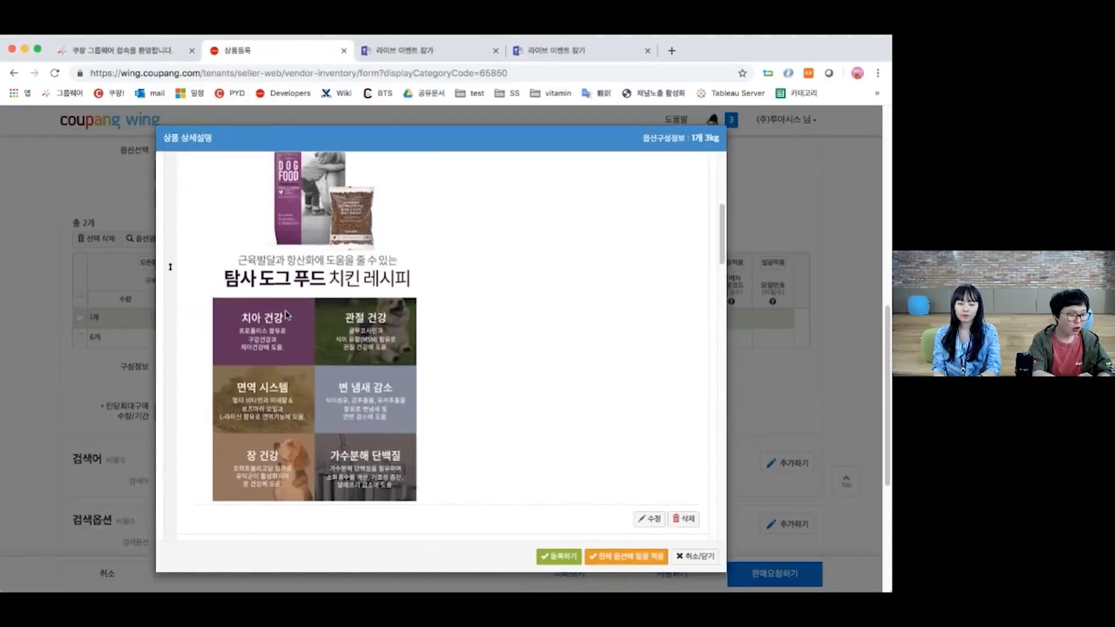
scroll(204, 319, down, 10)
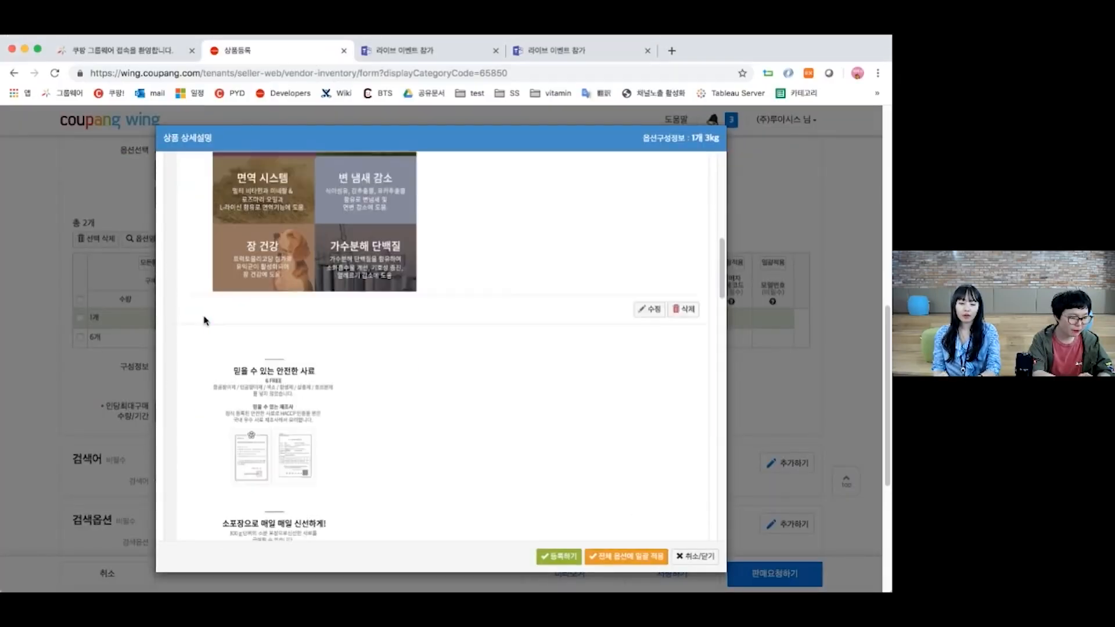
scroll(204, 319, down, 3)
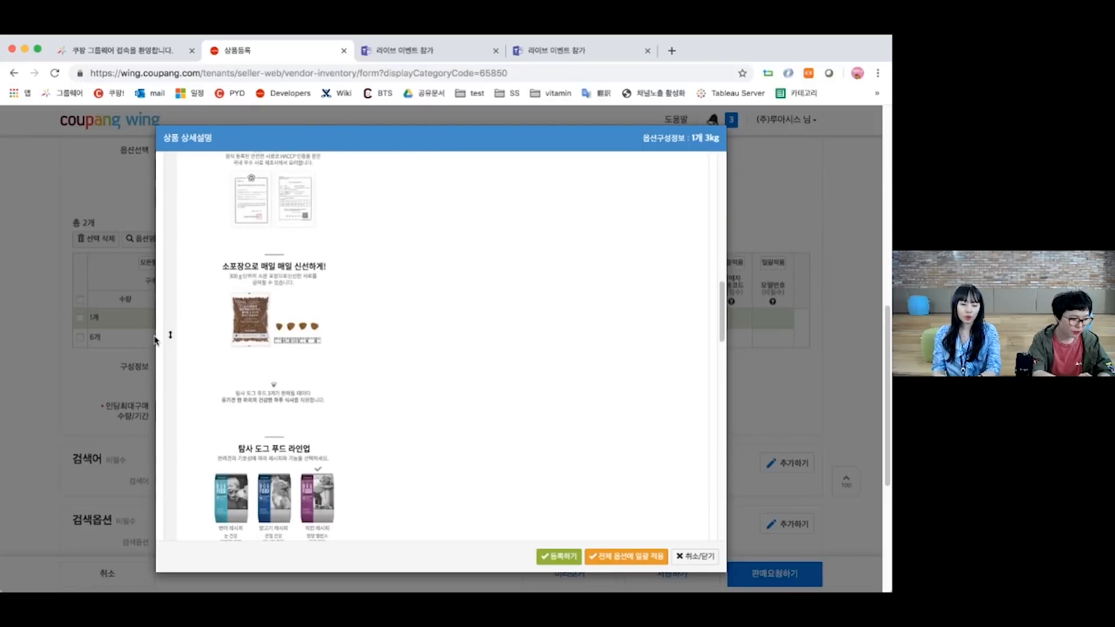
drag(171, 346, 187, 397)
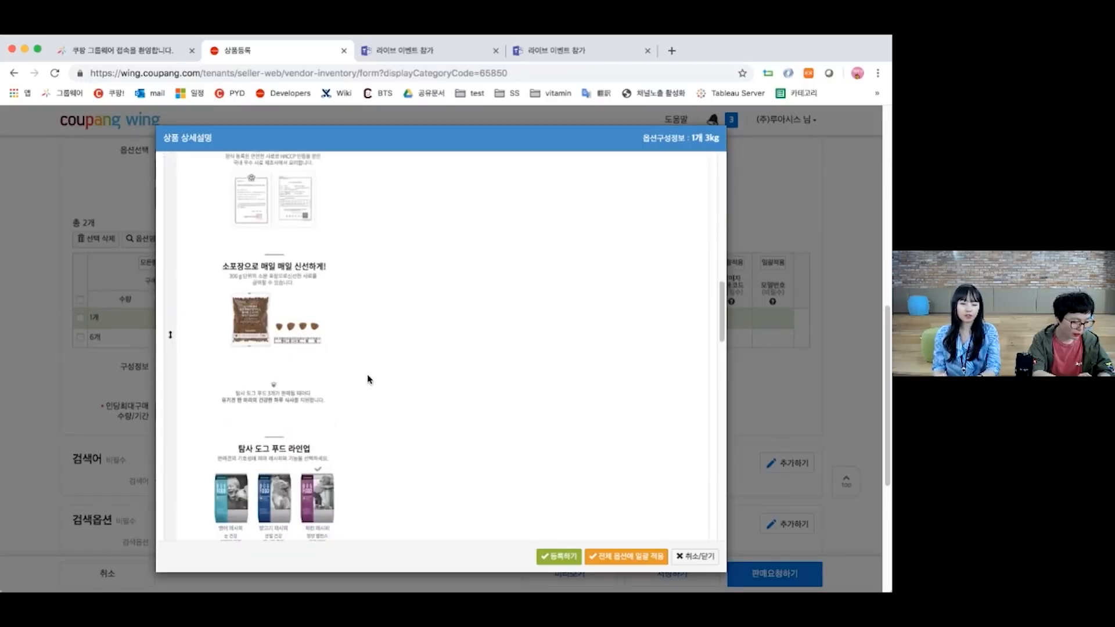
Look through the rest of the detail description images and try to move the 상품 표시사항 section.
scroll(367, 374, up, 10)
scroll(368, 379, down, 15)
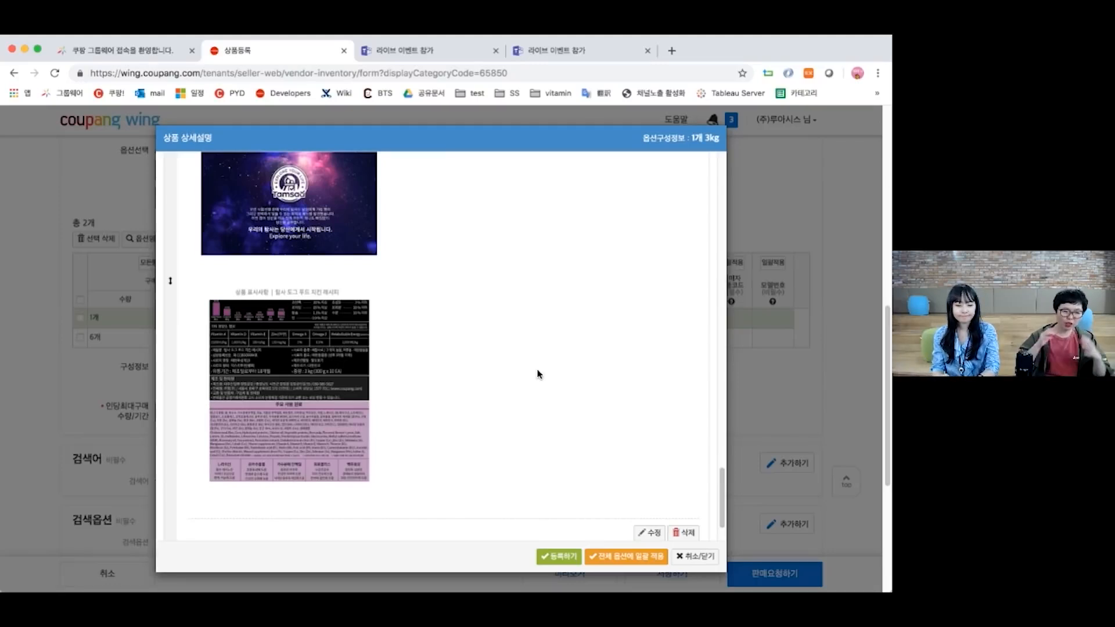
scroll(538, 374, down, 2)
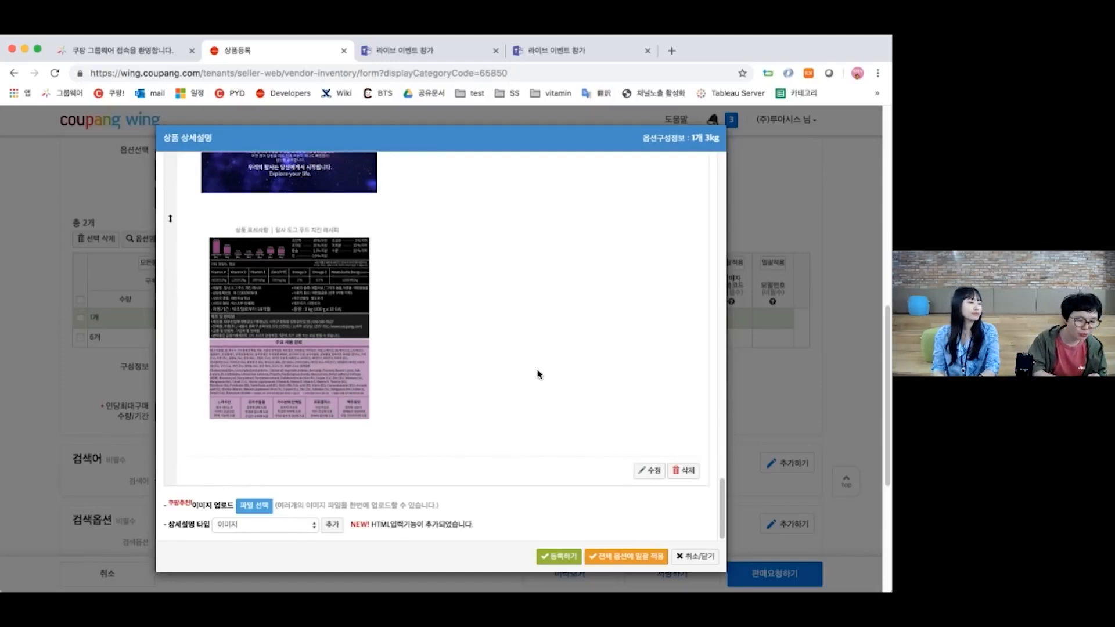
drag(171, 219, 178, 272)
scroll(179, 274, down, 2)
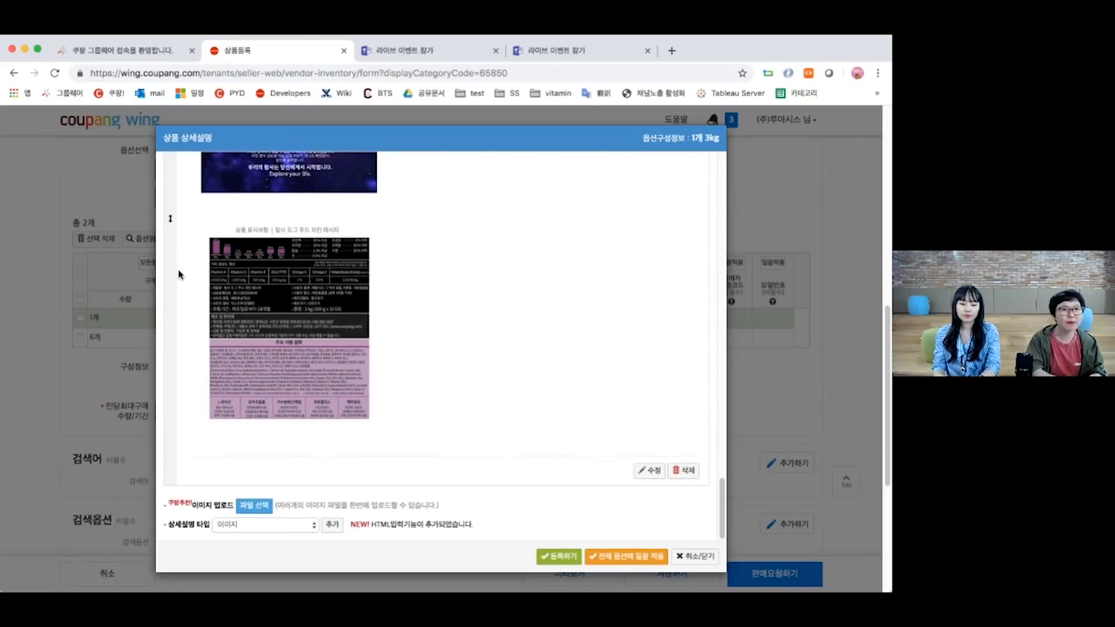
Add a 텍스트(HTML) block at the end of the detail description and switch it to 텍스트입력.
click(266, 532)
scroll(449, 366, down, 1)
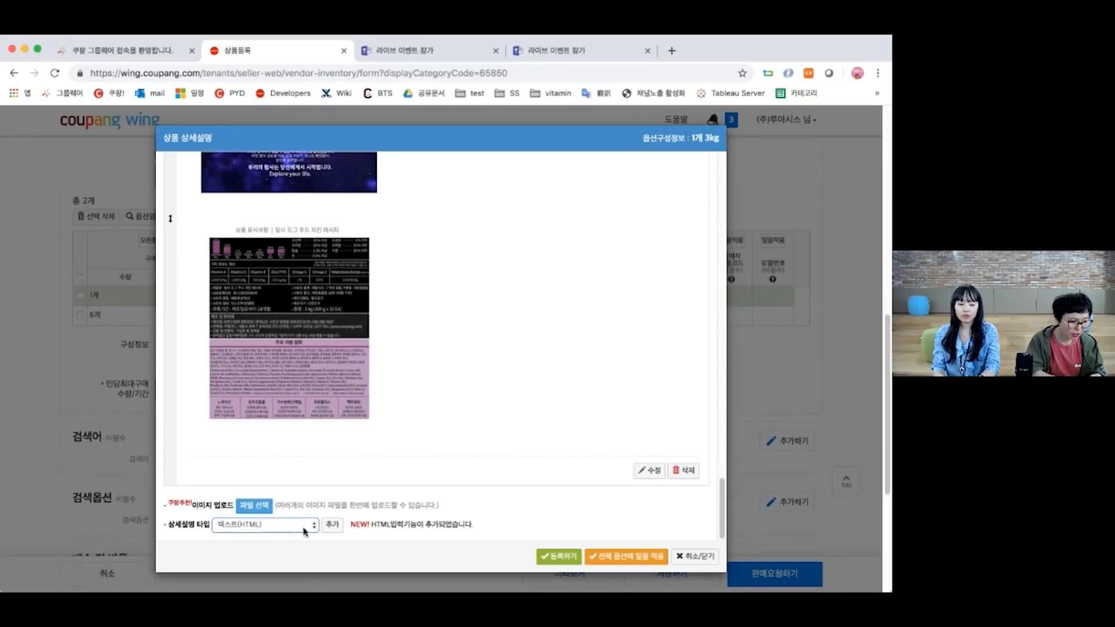
click(332, 525)
scroll(428, 385, down, 3)
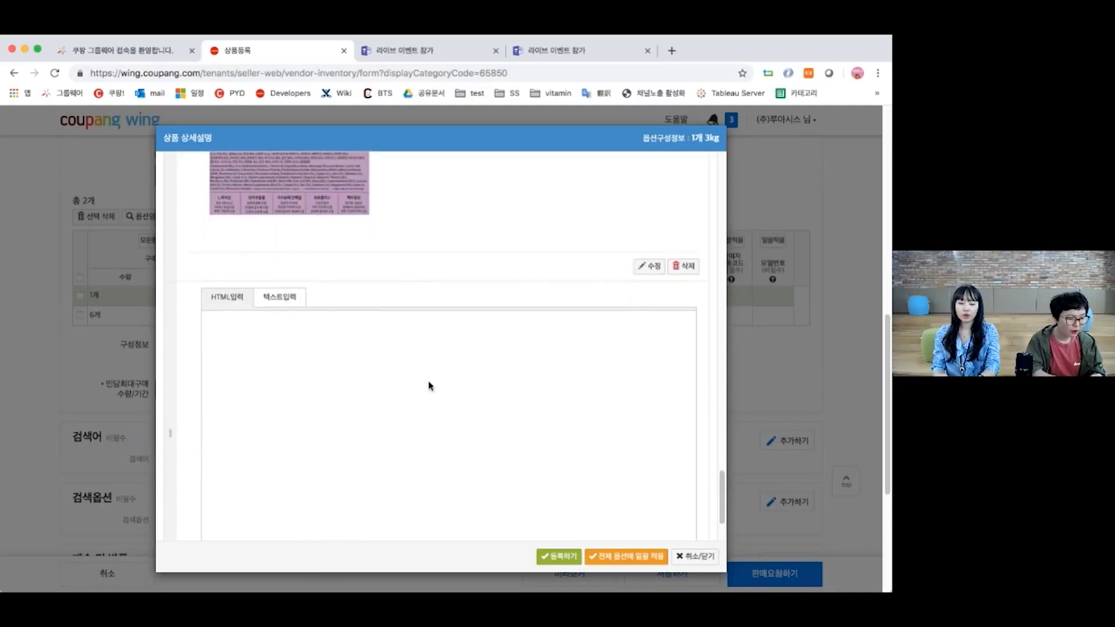
click(259, 304)
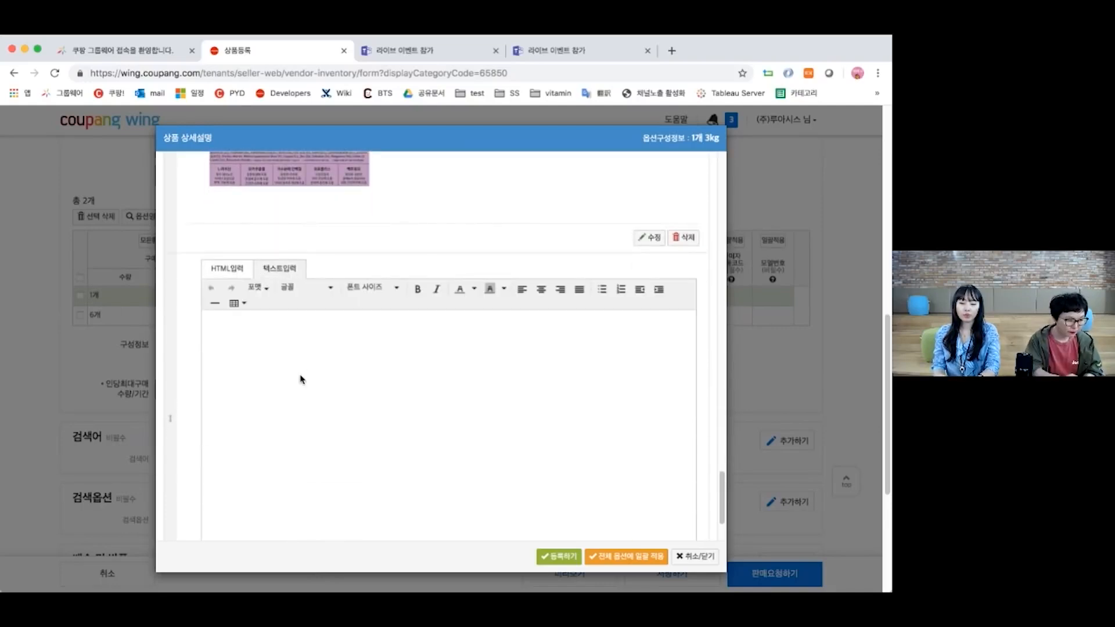
Enter 강아지 사료입니다. in the new text block and apply it to the detail description.
text(어)
key(BackSpace)
text(ㅁㄴㅇ)
key(BackSpace)
key(BackSpace)
key(BackSpace)
text(ㅁㄴㅇ)
key(BackSpace)
key(BackSpace)
key(BackSpace)
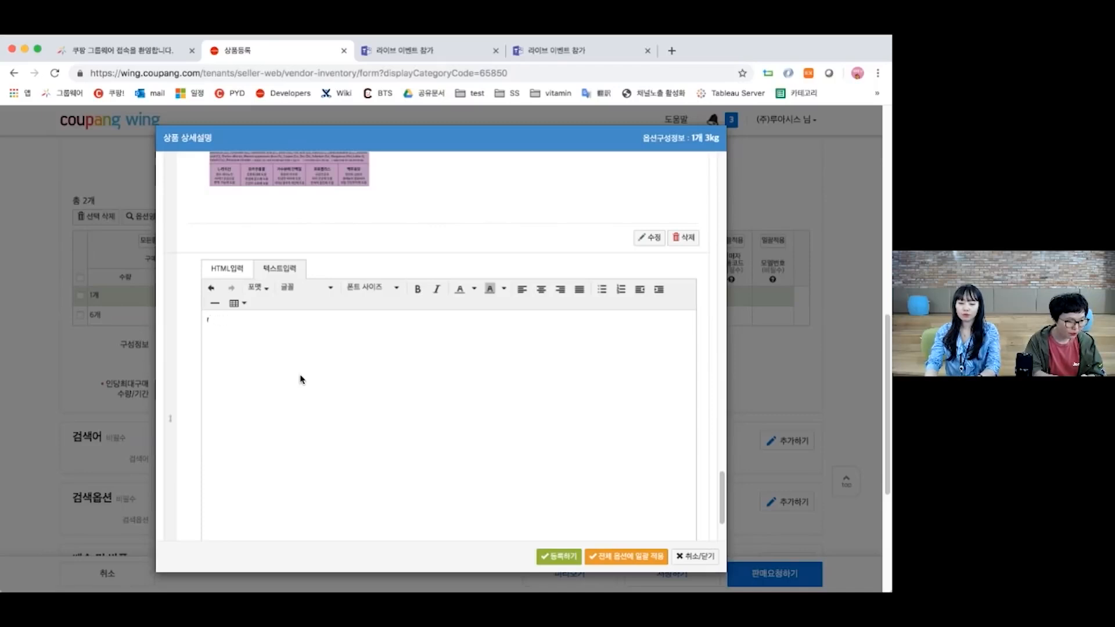
text(강아지 사료이)
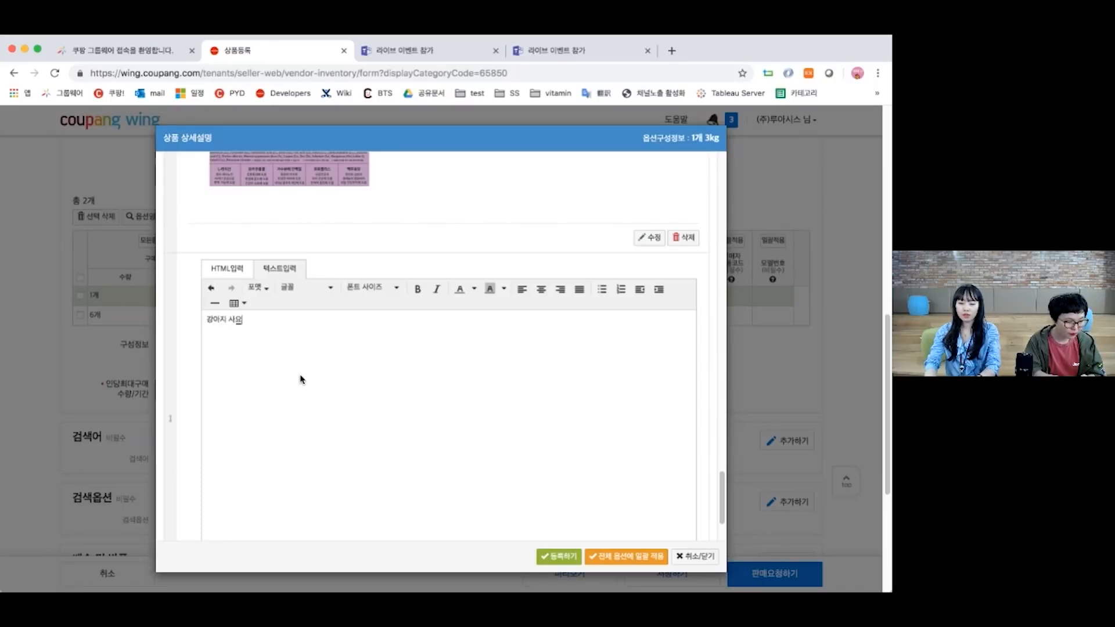
text(ㅂ니다.)
scroll(573, 423, down, 3)
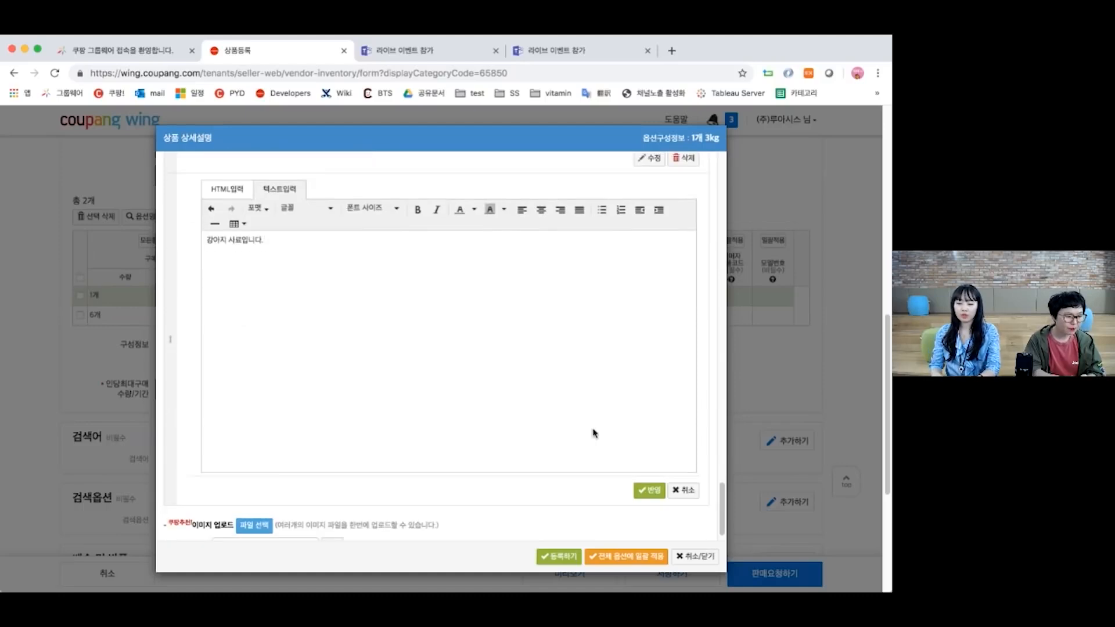
click(650, 492)
scroll(278, 400, down, 1)
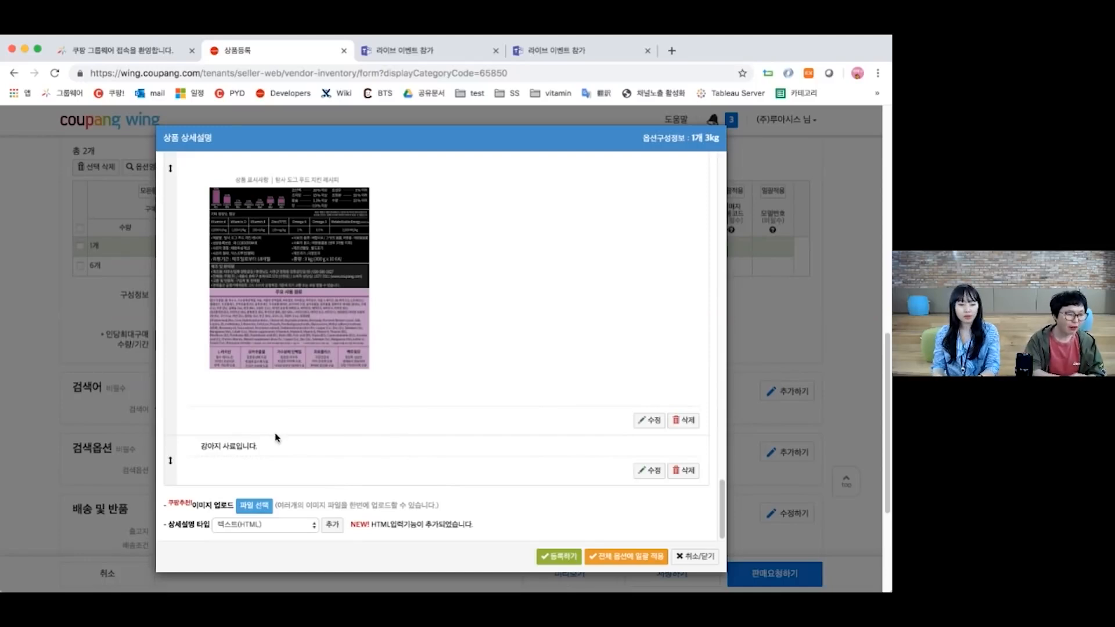
mouse_move(173, 467)
mouse_down()
mouse_move(169, 238)
mouse_move(172, 476)
mouse_up()
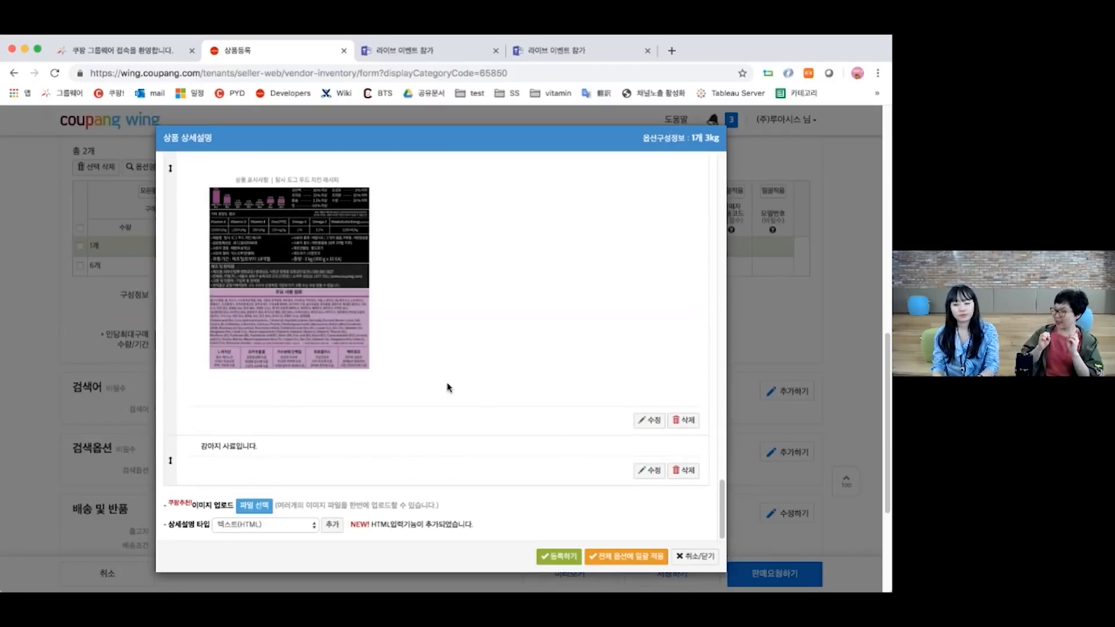
Reopen the text block, colour the sentence 강아지 사료입니다. red and apply the change.
click(650, 471)
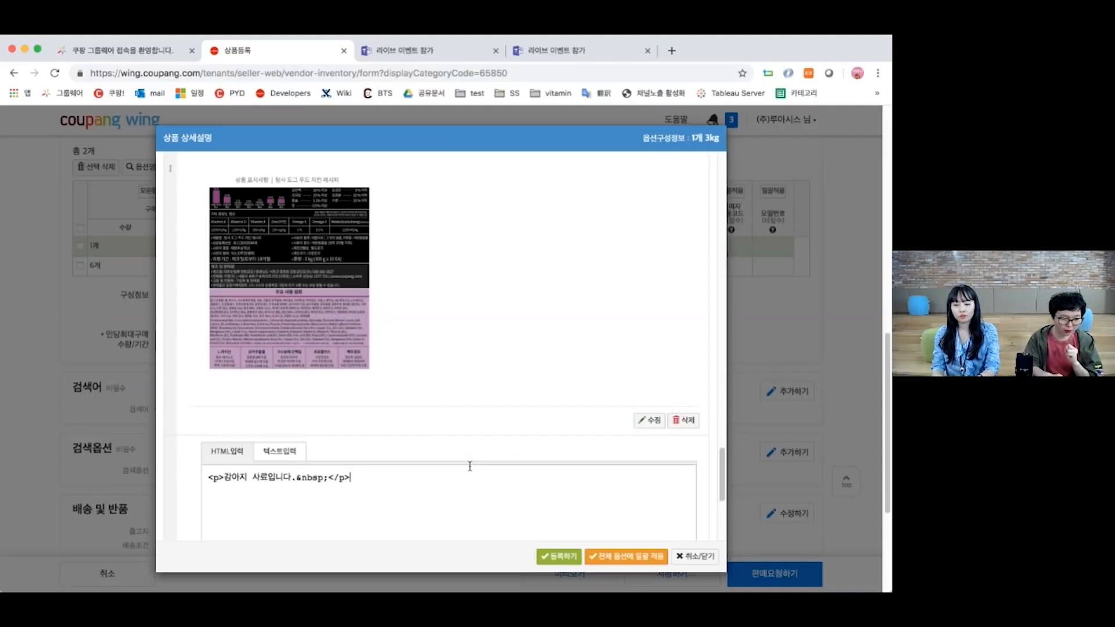
scroll(244, 411, down, 5)
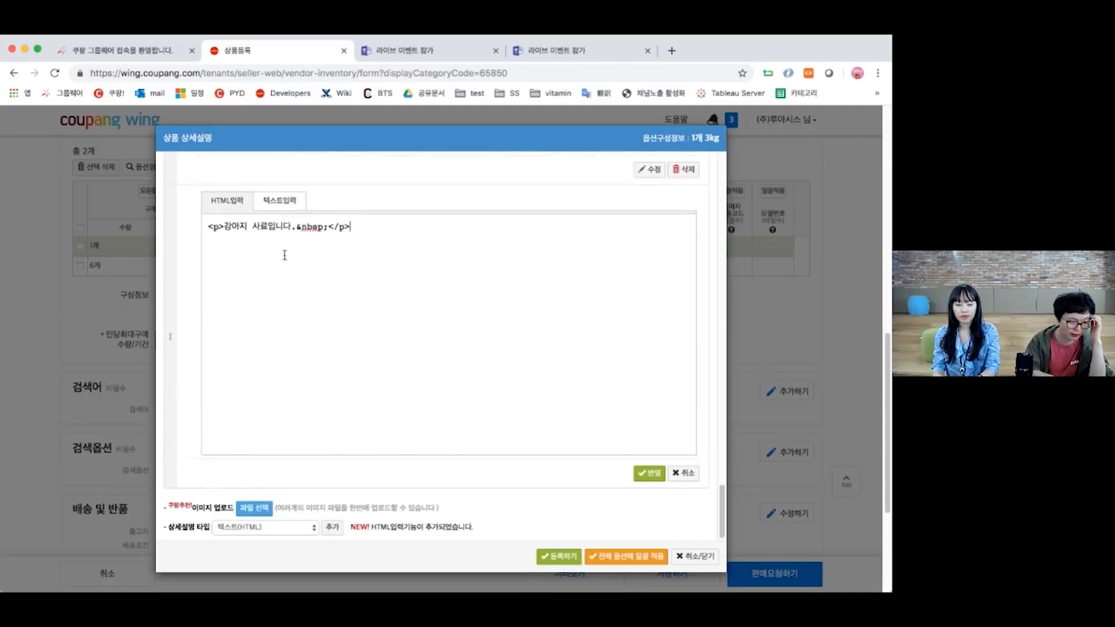
click(278, 204)
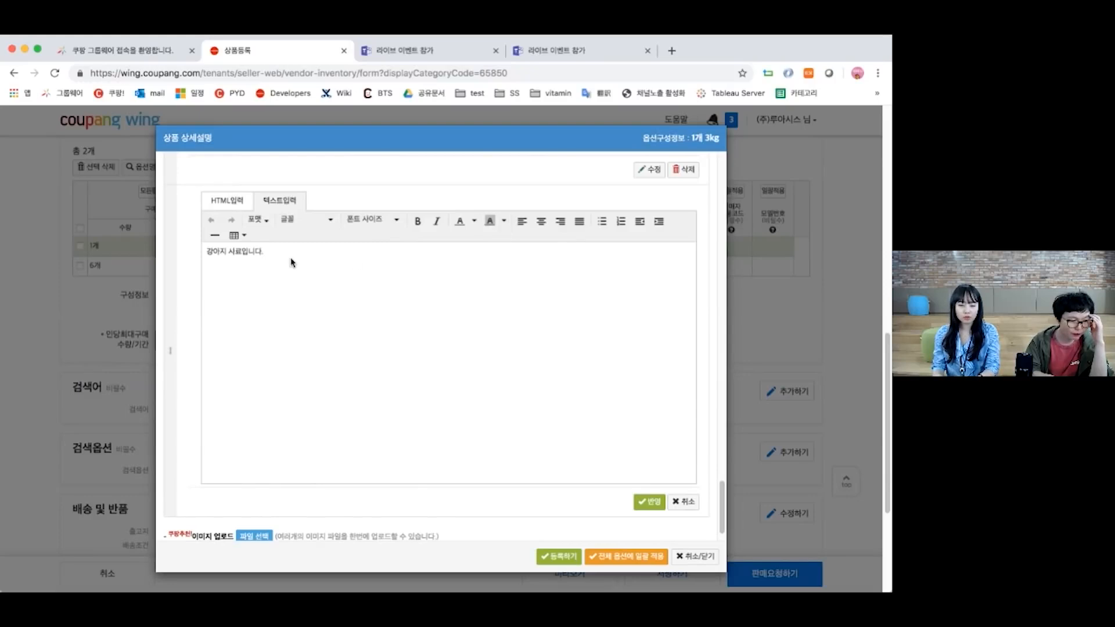
drag(280, 260, 203, 240)
click(477, 220)
click(472, 250)
click(382, 310)
click(645, 503)
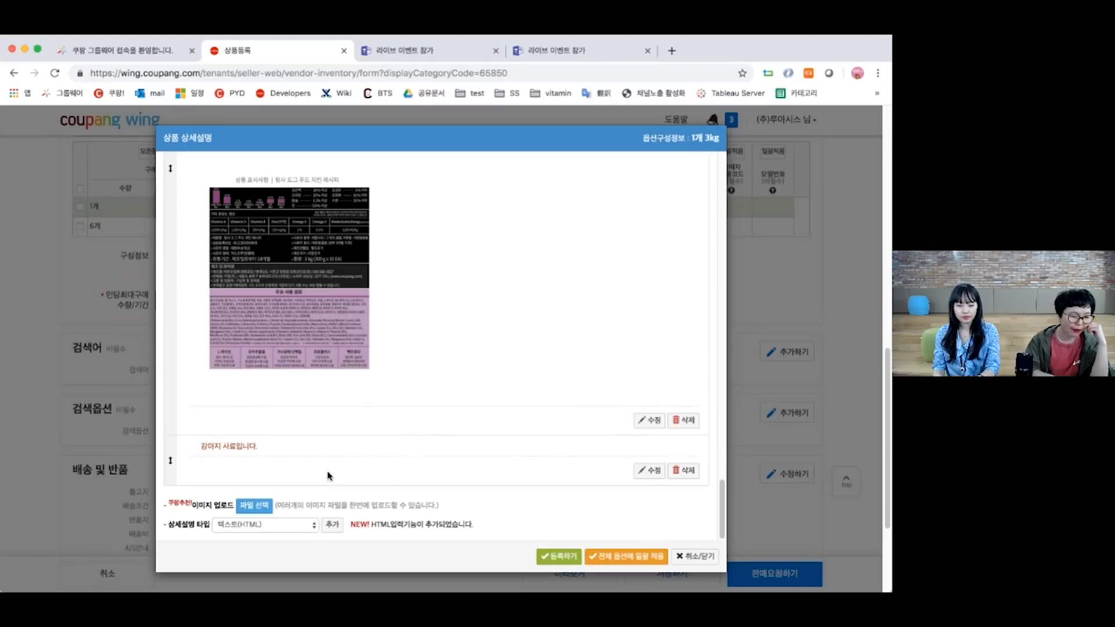
click(301, 525)
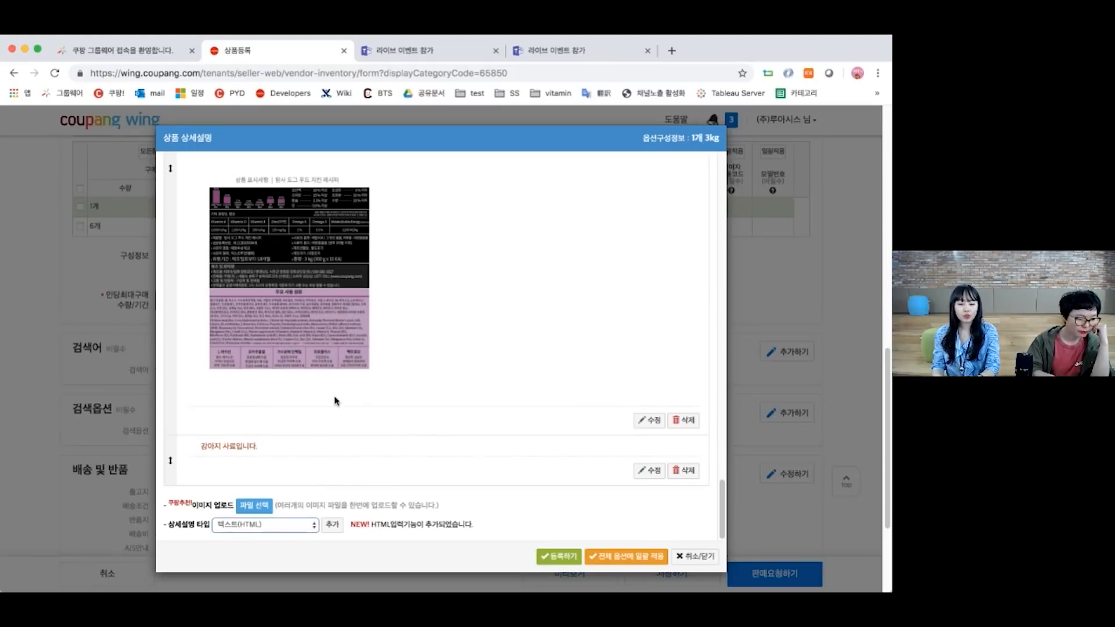
click(277, 541)
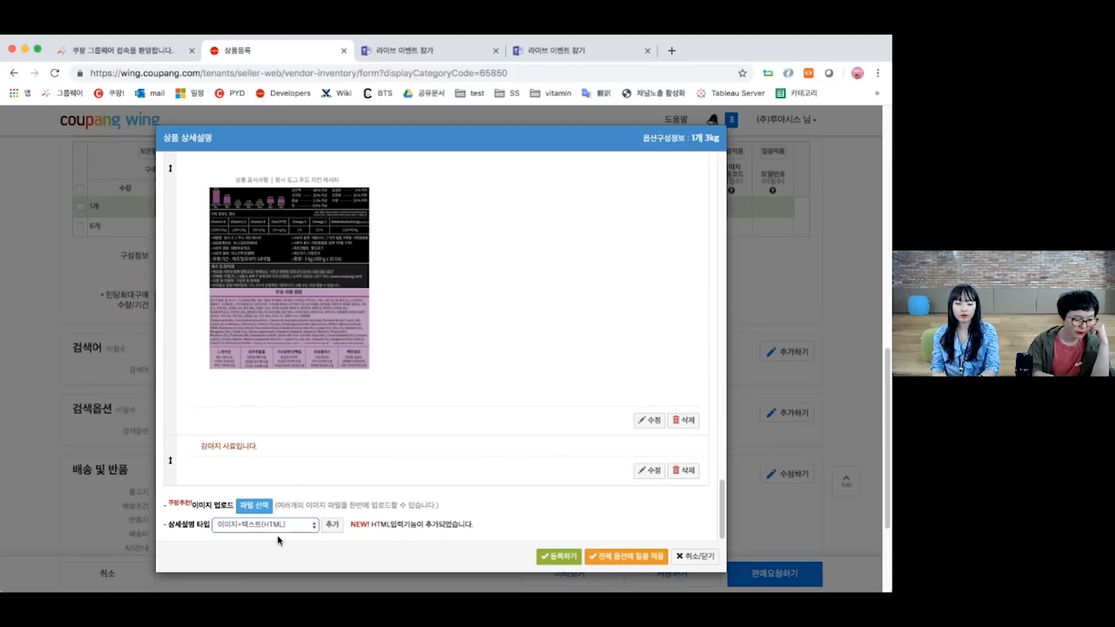
scroll(446, 262, down, 3)
click(332, 524)
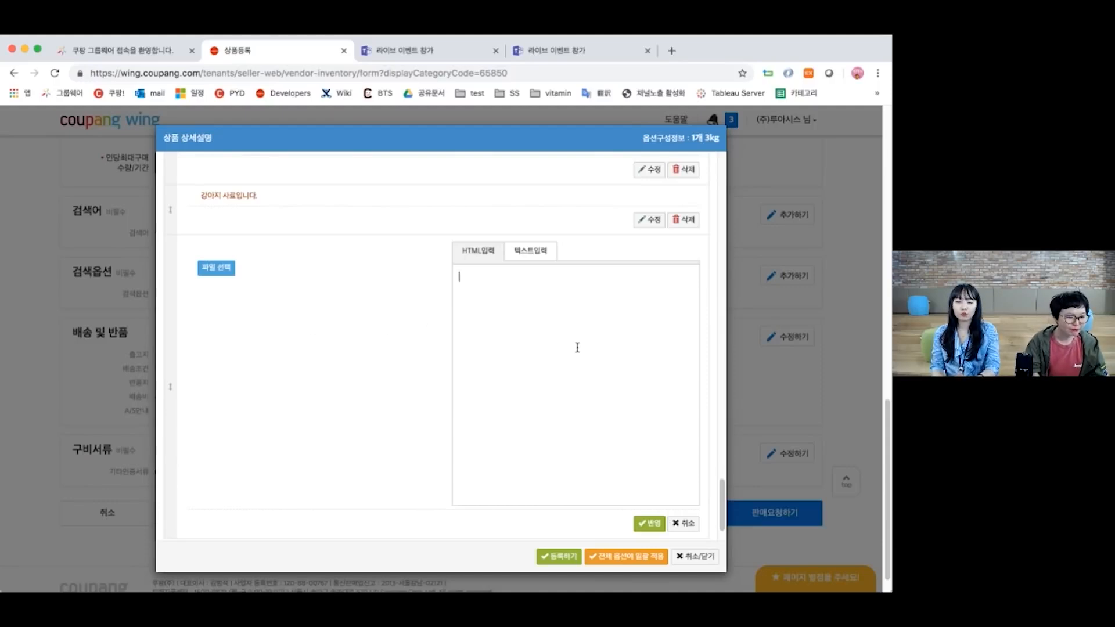
click(683, 523)
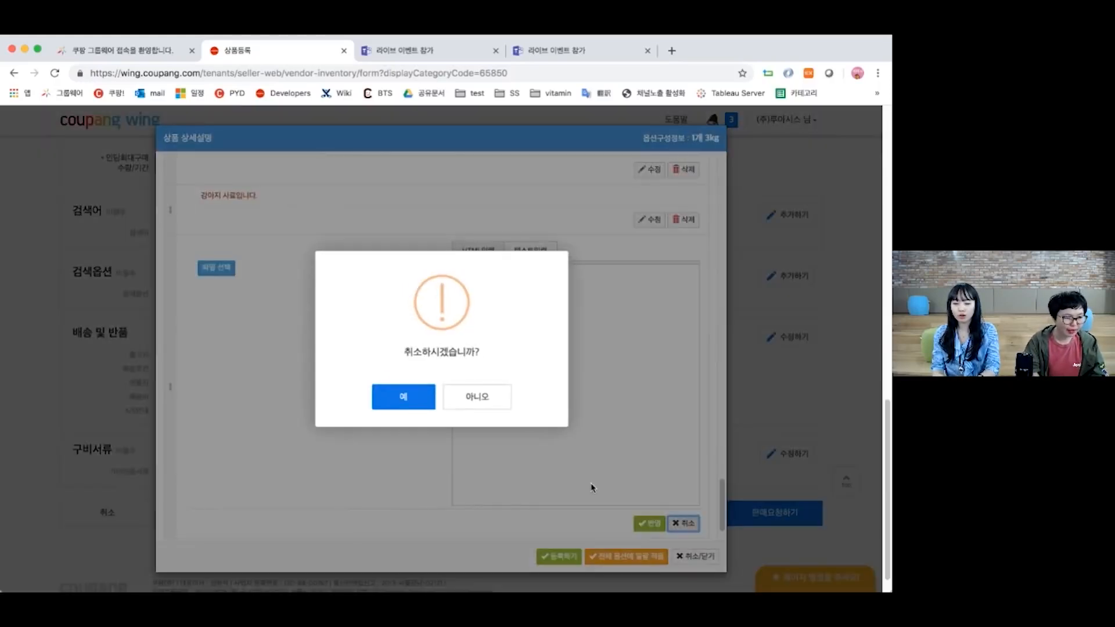
click(427, 400)
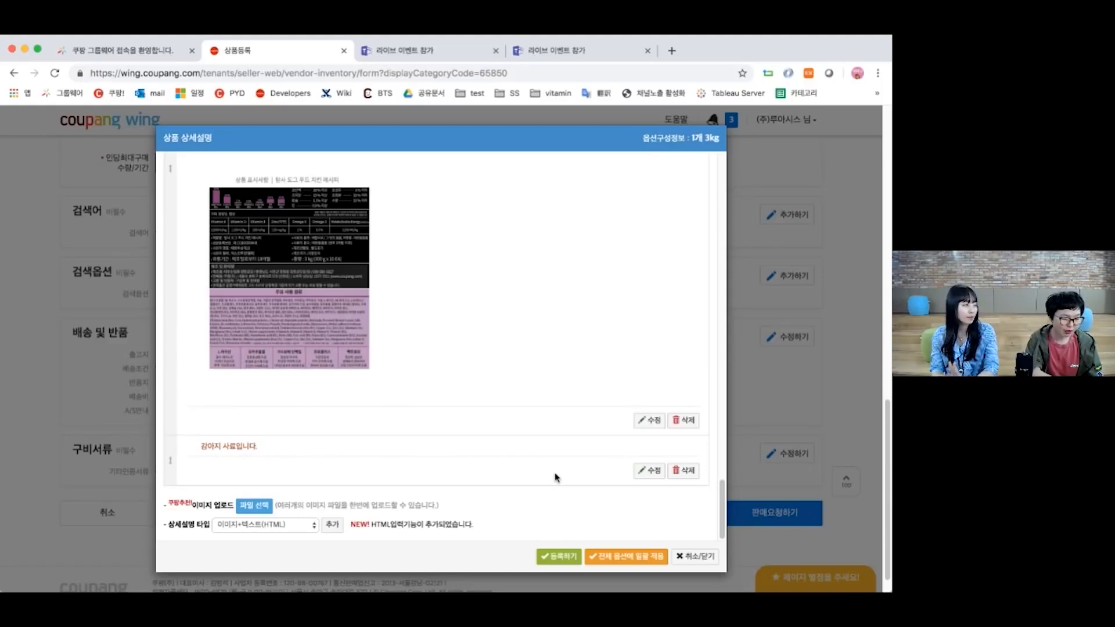
Apply the finished detail description to all purchase options at once.
click(619, 557)
scroll(495, 391, up, 15)
scroll(496, 391, down, 5)
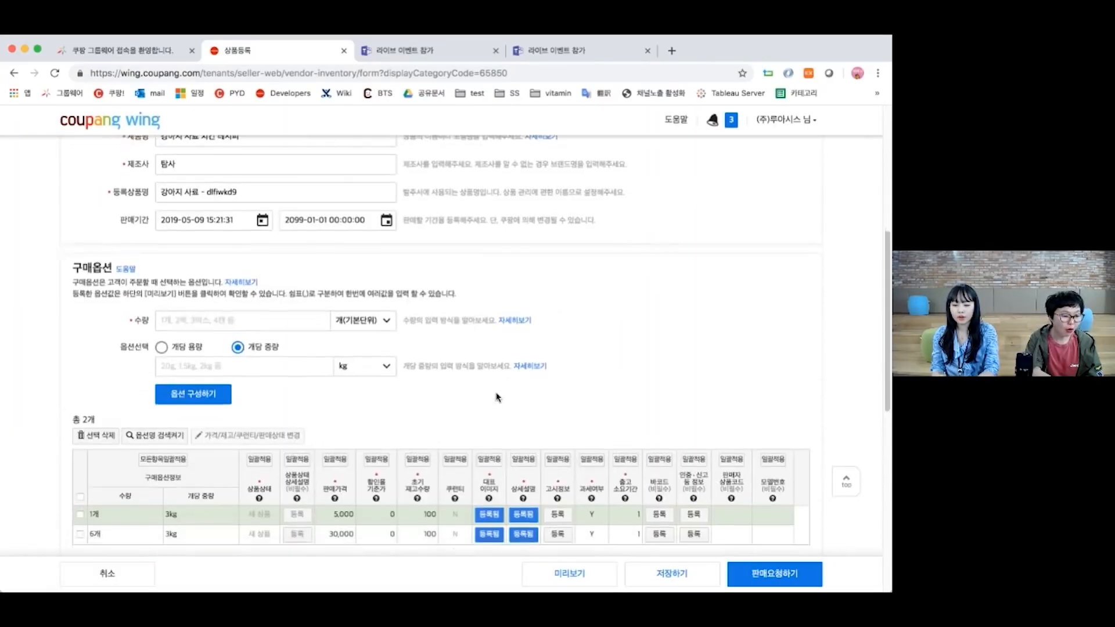
Open the 고시정보 of the 1개 option and choose 기타 재화 as the item category.
scroll(495, 397, down, 4)
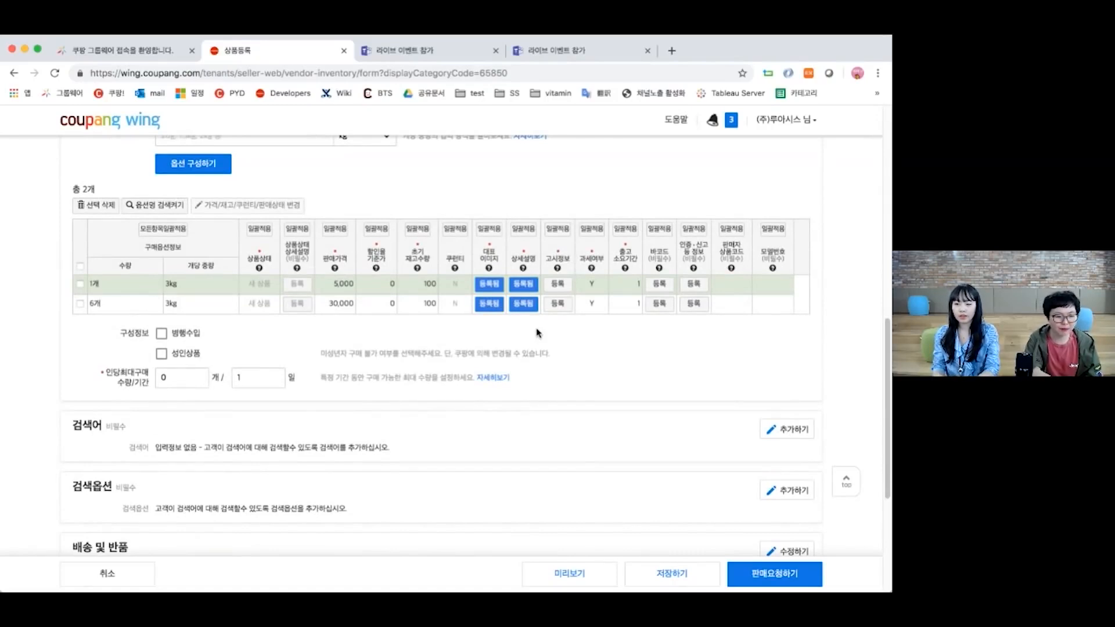
click(564, 284)
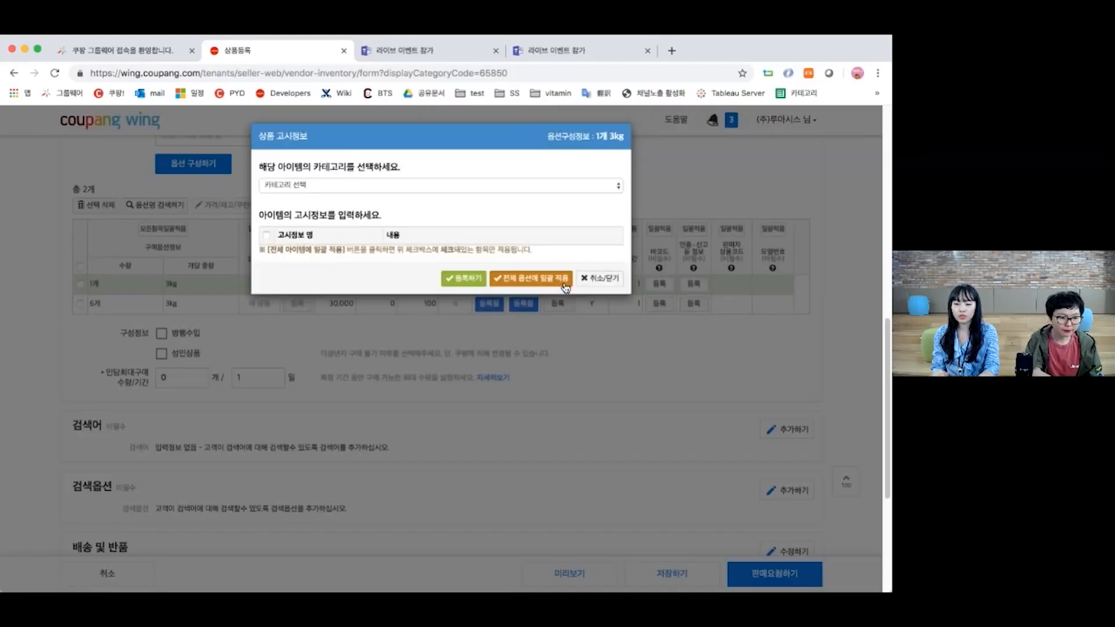
click(438, 192)
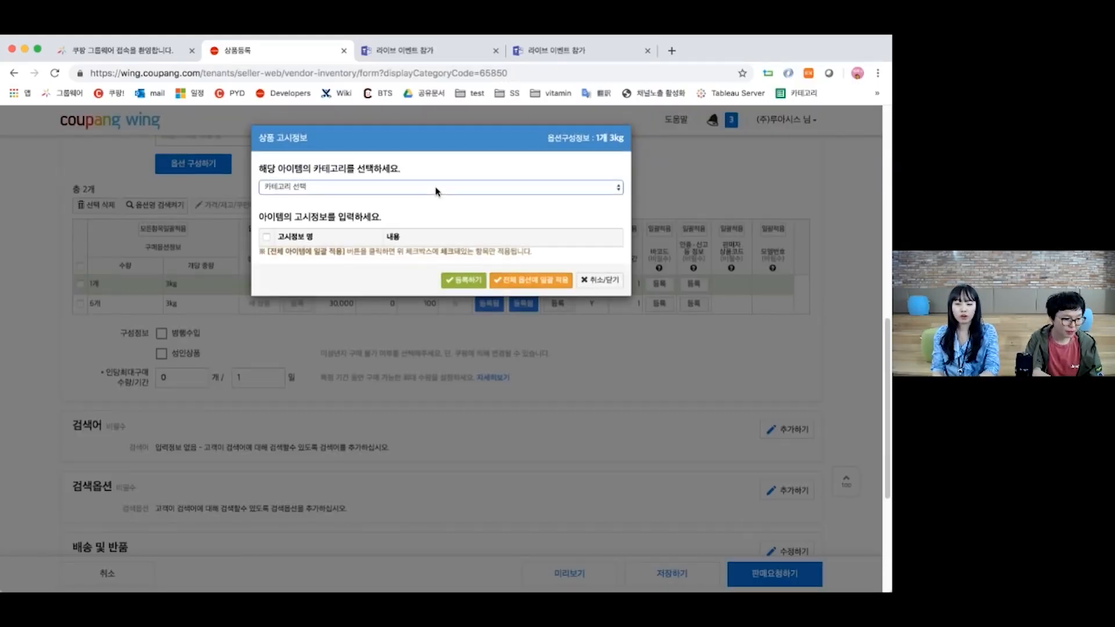
click(396, 199)
click(390, 189)
click(379, 195)
click(376, 188)
click(365, 177)
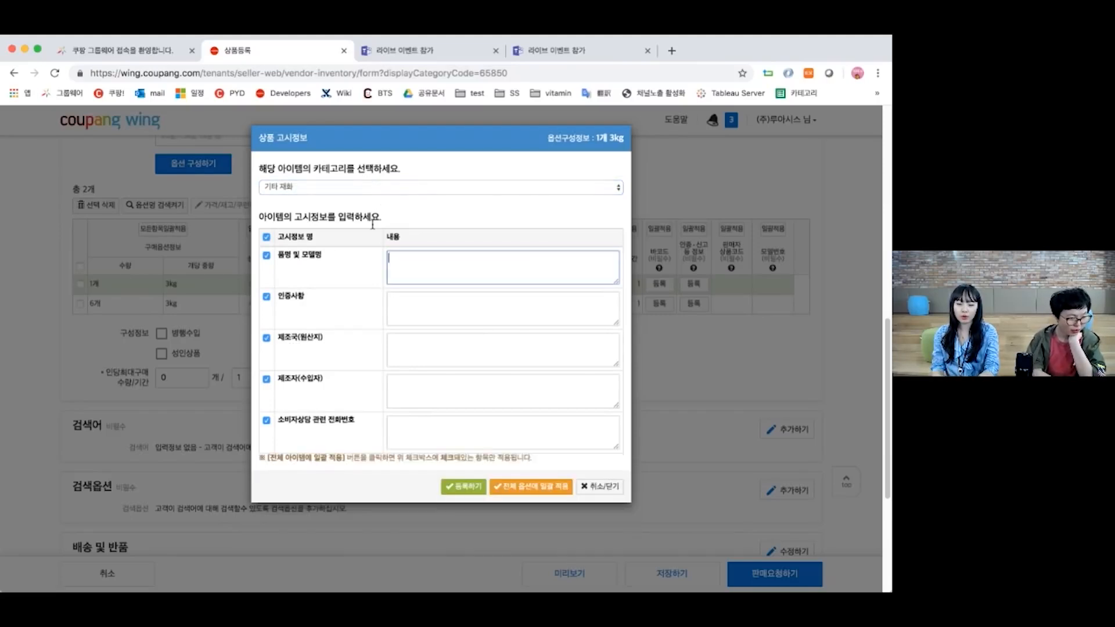
scroll(347, 298, down, 1)
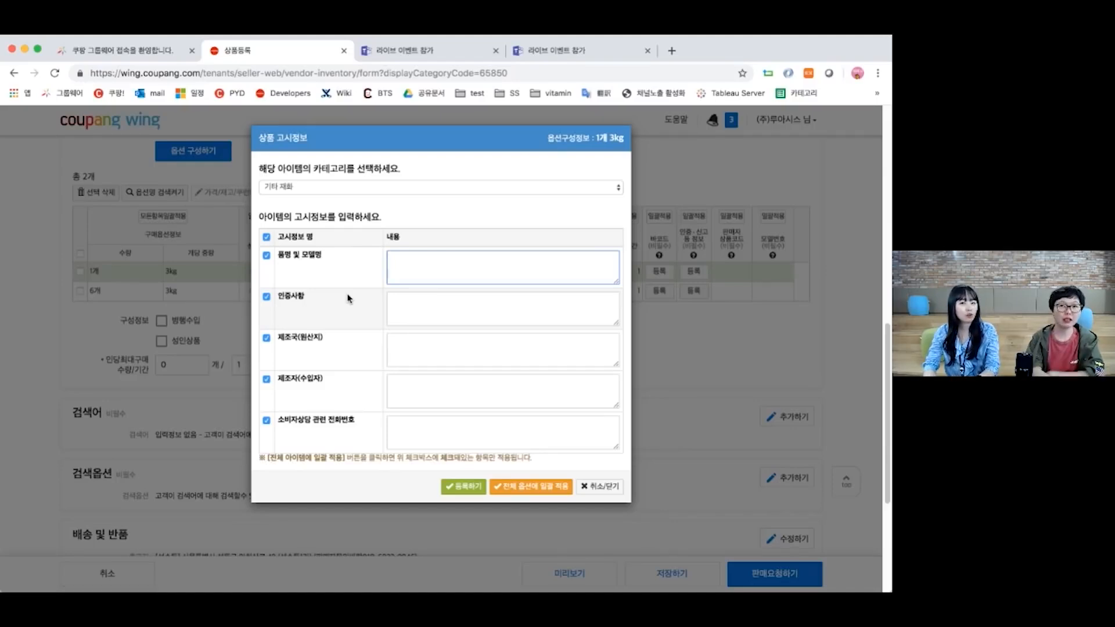
Fill all five 고시정보 fields with 상세컨텐츠참조 and apply them to all options.
text(세세컨텐츠참조)
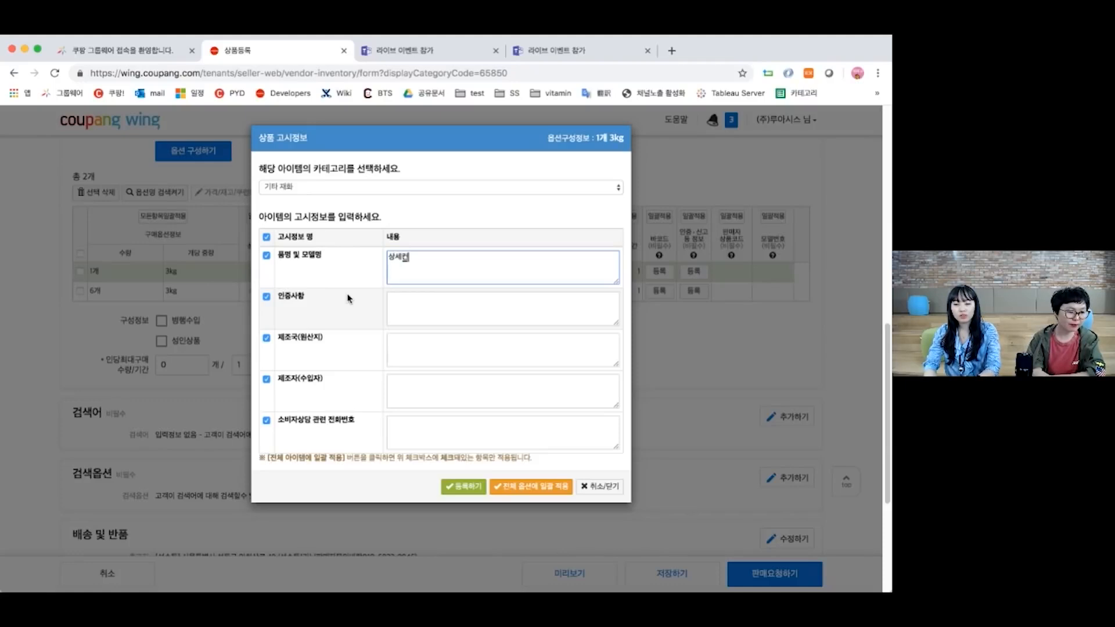
drag(454, 261, 254, 263)
key(super+c)
click(461, 319)
key(super+v)
click(449, 362)
key(super+v)
click(442, 386)
key(super+v)
click(431, 435)
key(super+v)
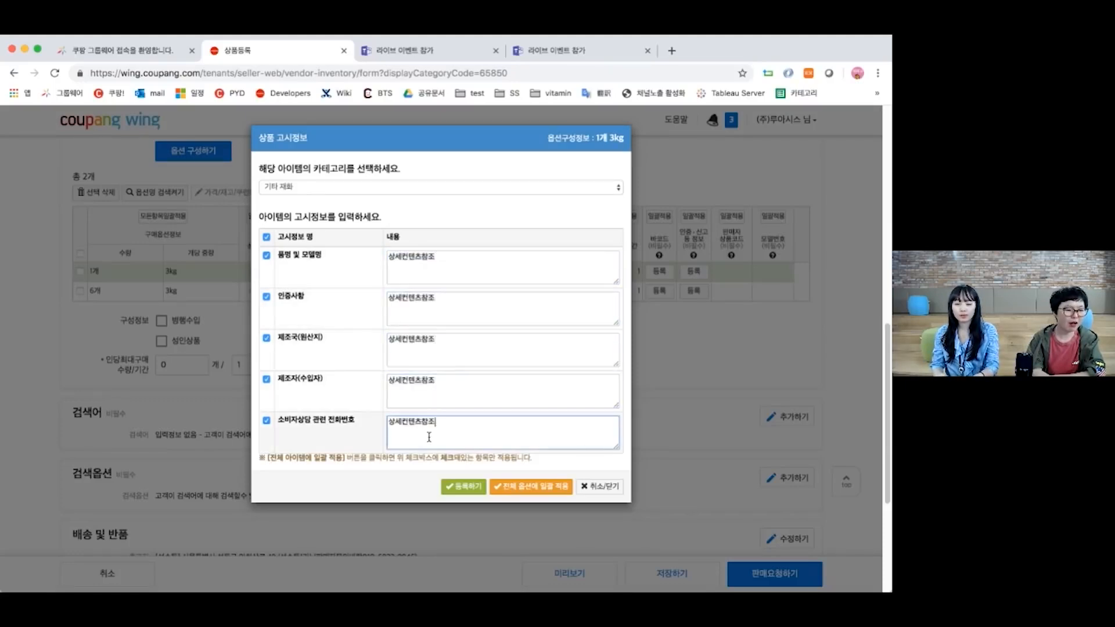
click(538, 488)
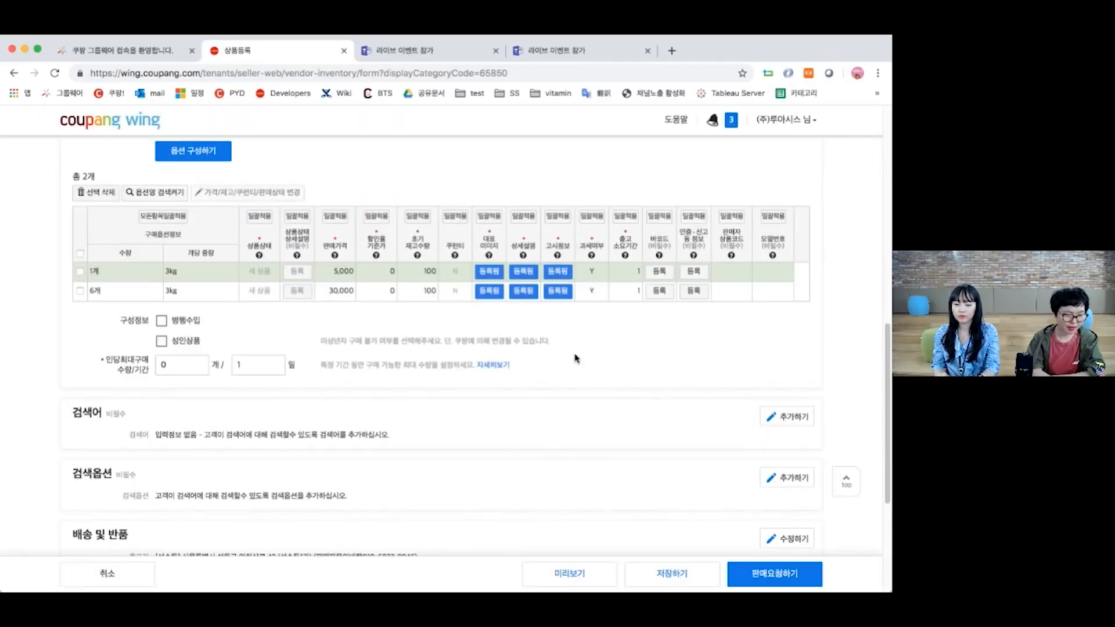
Check the 과세여부 choice and the 판매자 상품코드 field of the 1개 option.
click(593, 272)
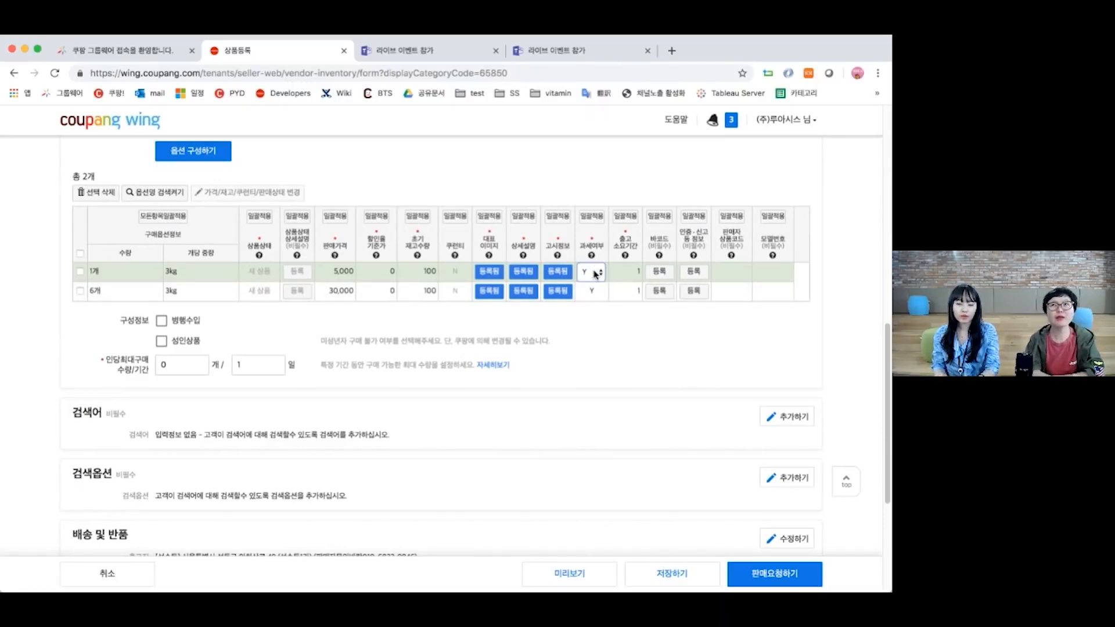
click(619, 357)
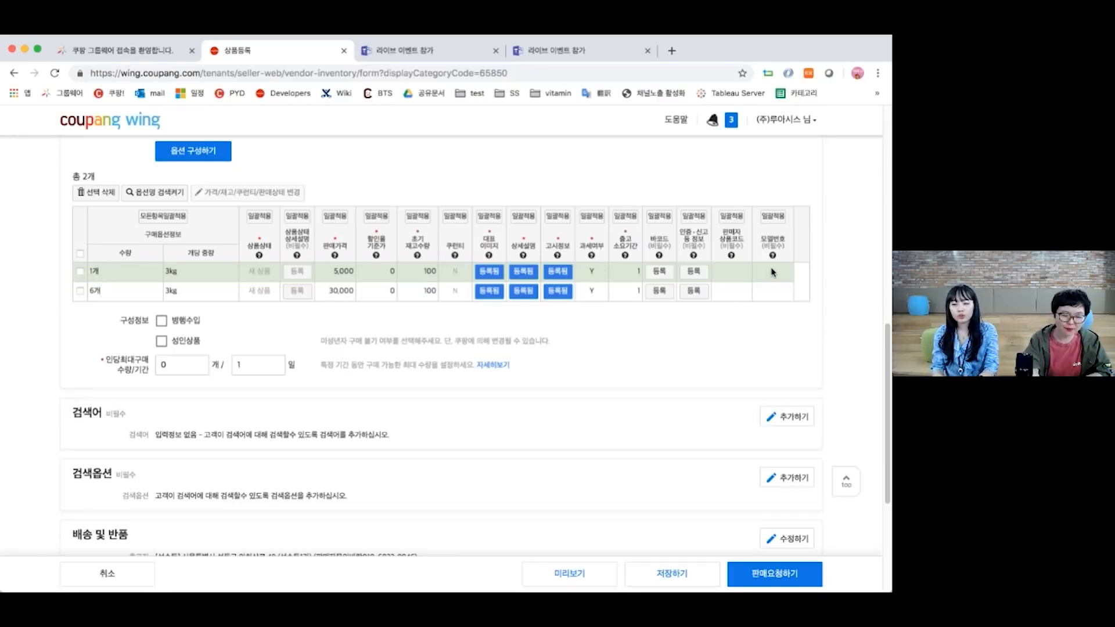
click(731, 273)
click(673, 324)
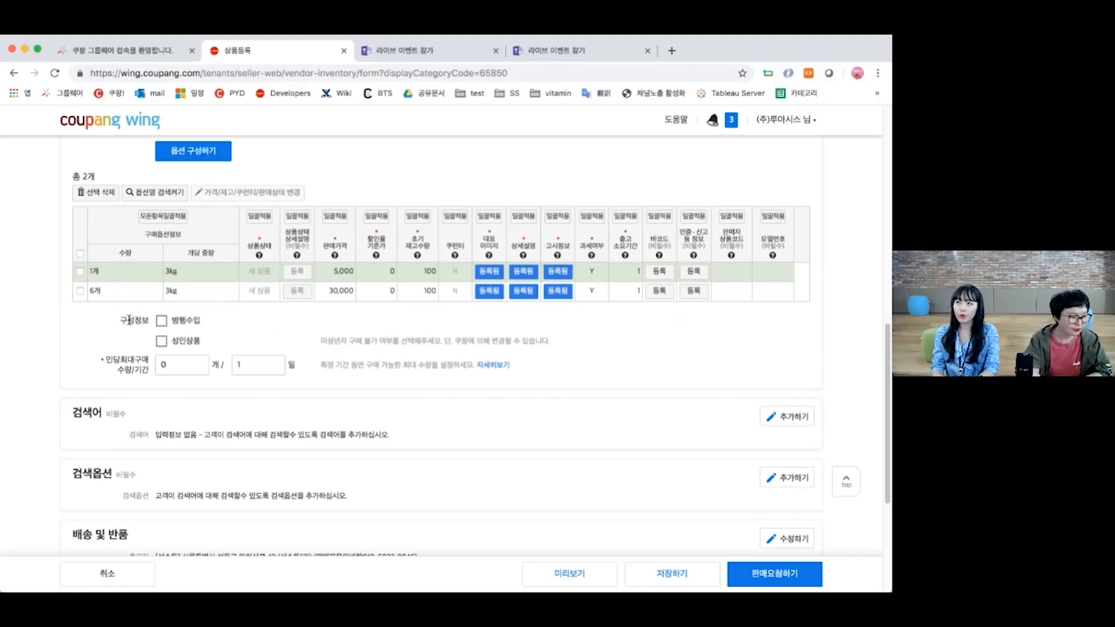
Try marking the product as 병행수입 and as 성인상품, clearing each mark again.
click(162, 321)
click(161, 322)
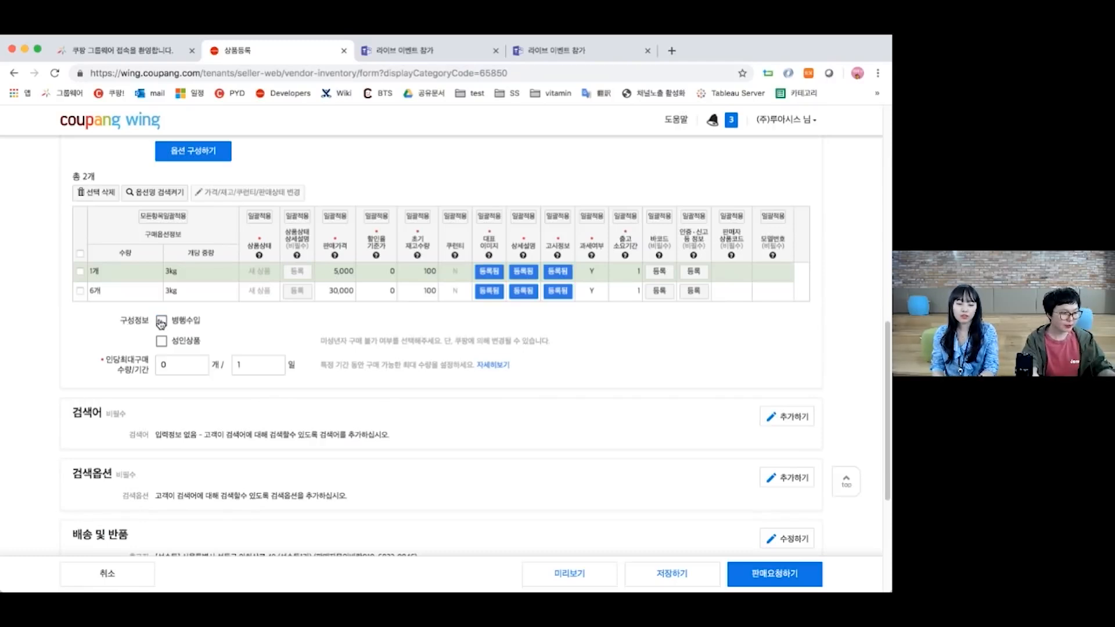
click(162, 341)
click(162, 342)
Examine the 인당최대구매 수량/기간 fields without changing their values.
scroll(97, 317, down, 2)
scroll(98, 317, down, 1)
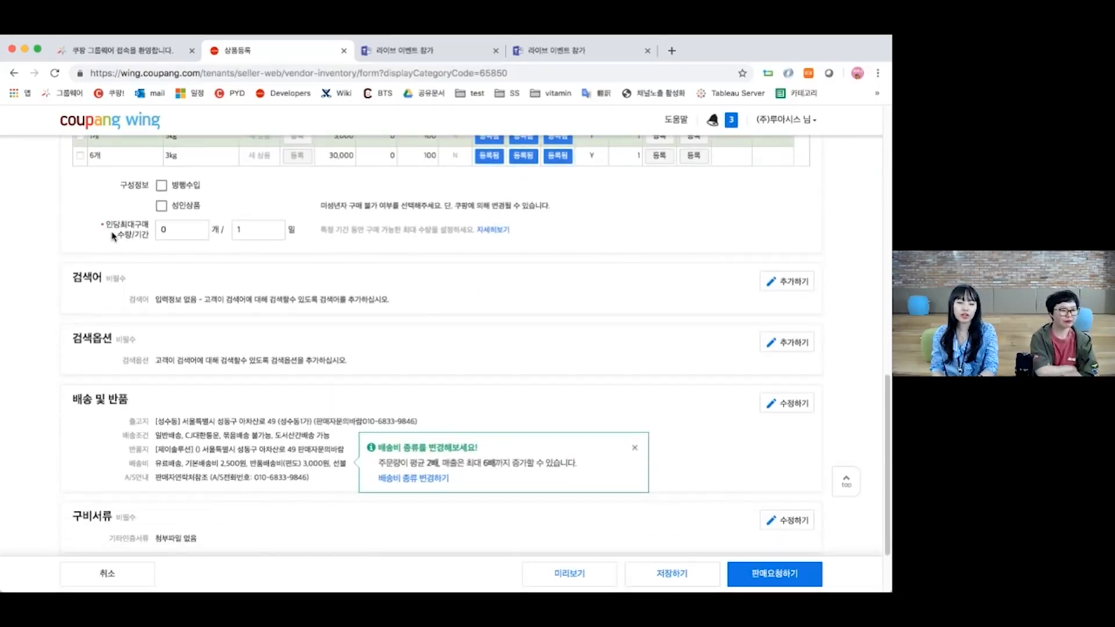
click(262, 232)
click(166, 230)
click(168, 255)
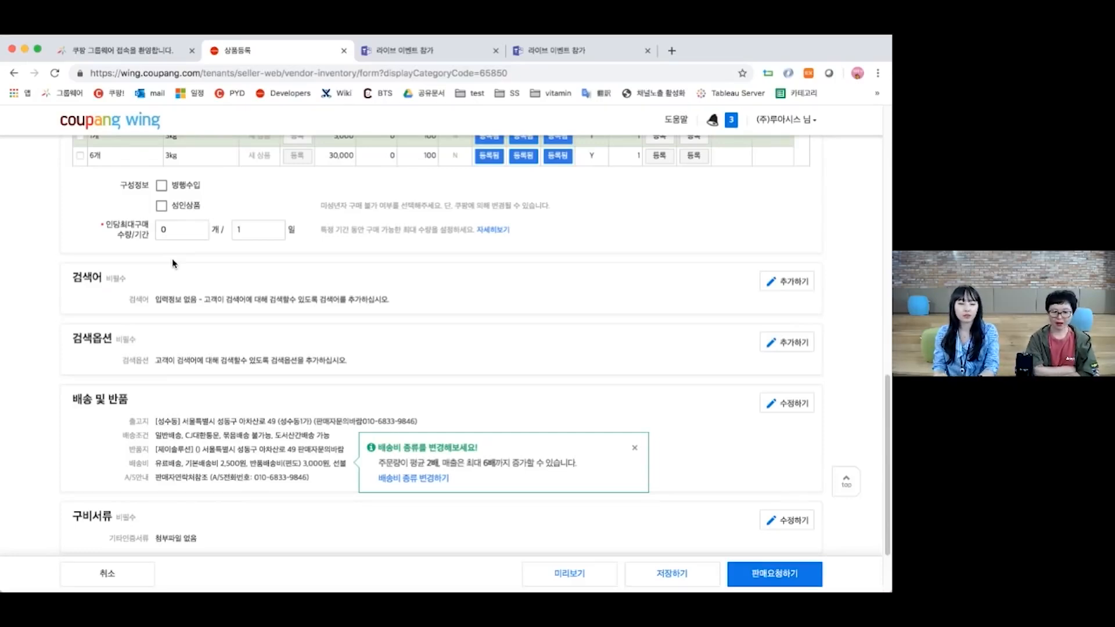
Try a 인당최대구매 수량 of 1, then set it back to 0.
click(168, 232)
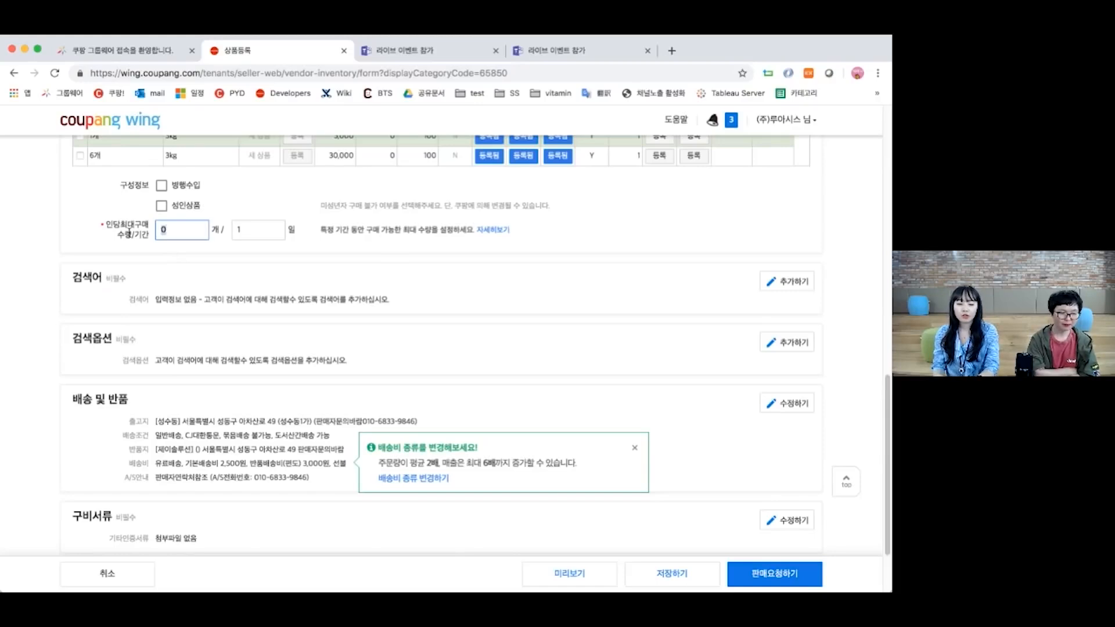
click(143, 265)
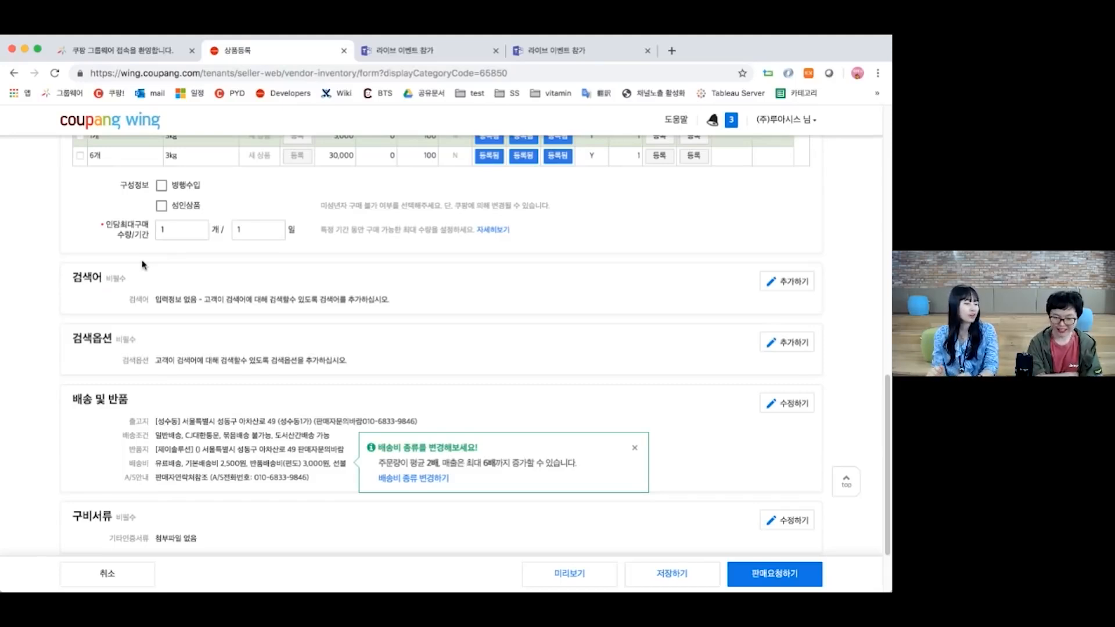
click(176, 233)
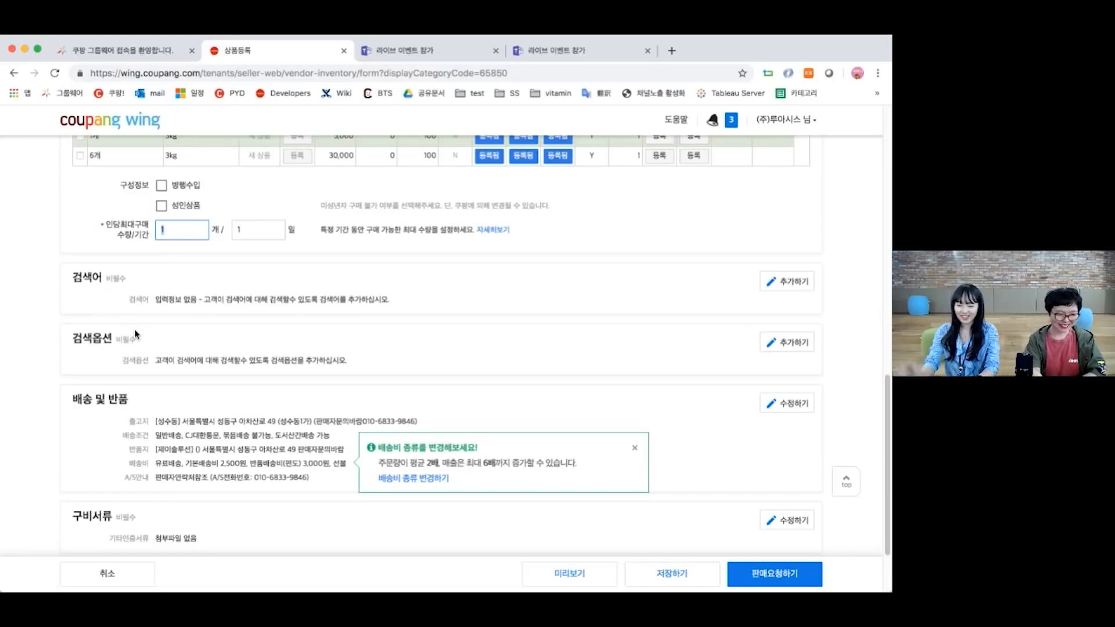
text(0)
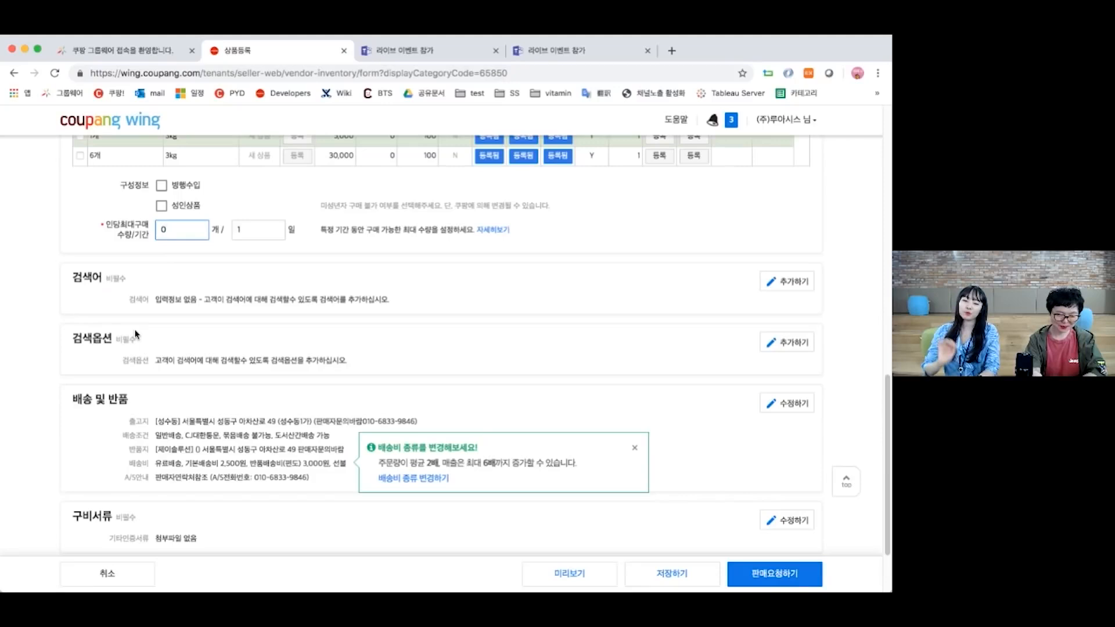
click(157, 278)
Add the 검색어 keywords 글루코사민 함유, 그레인 프리 and 도그 푸드 to the product.
scroll(157, 278, down, 1)
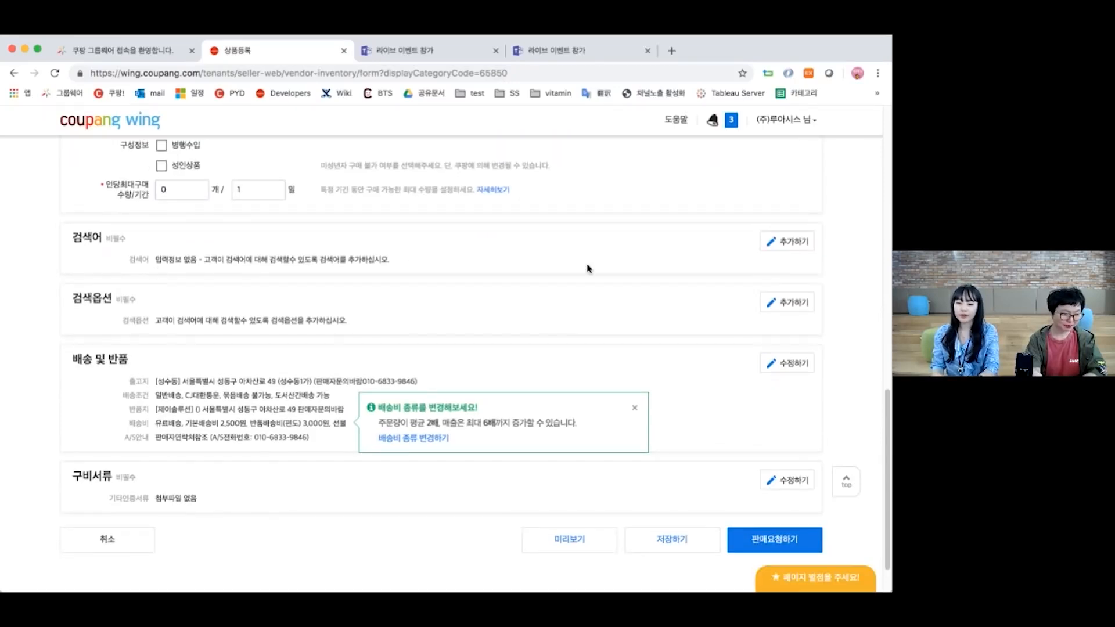
drag(106, 241, 133, 245)
click(133, 245)
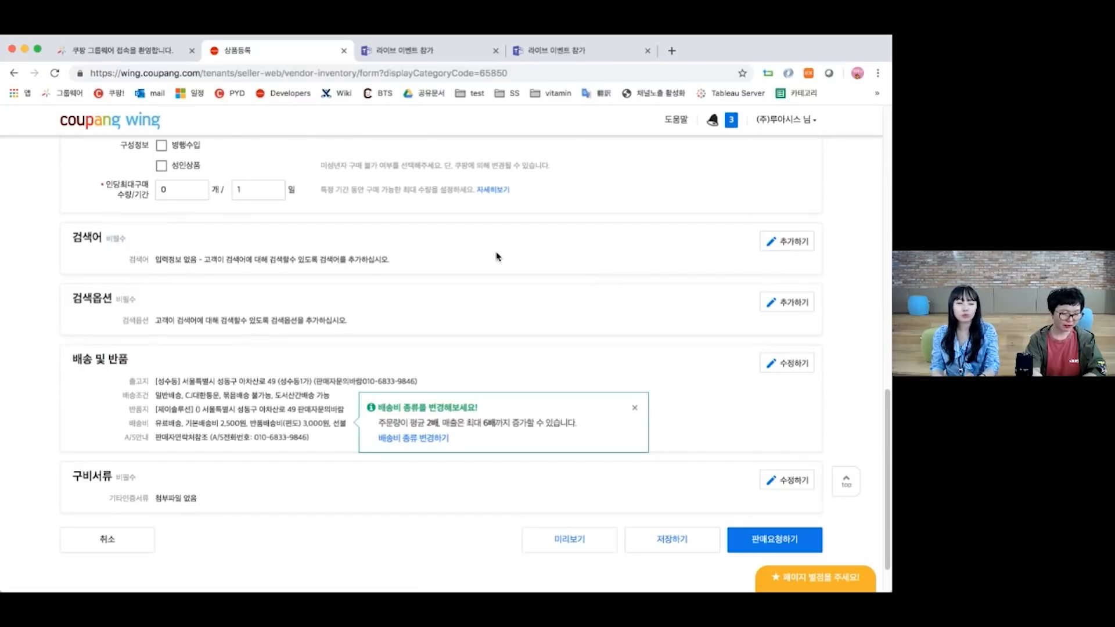
click(780, 245)
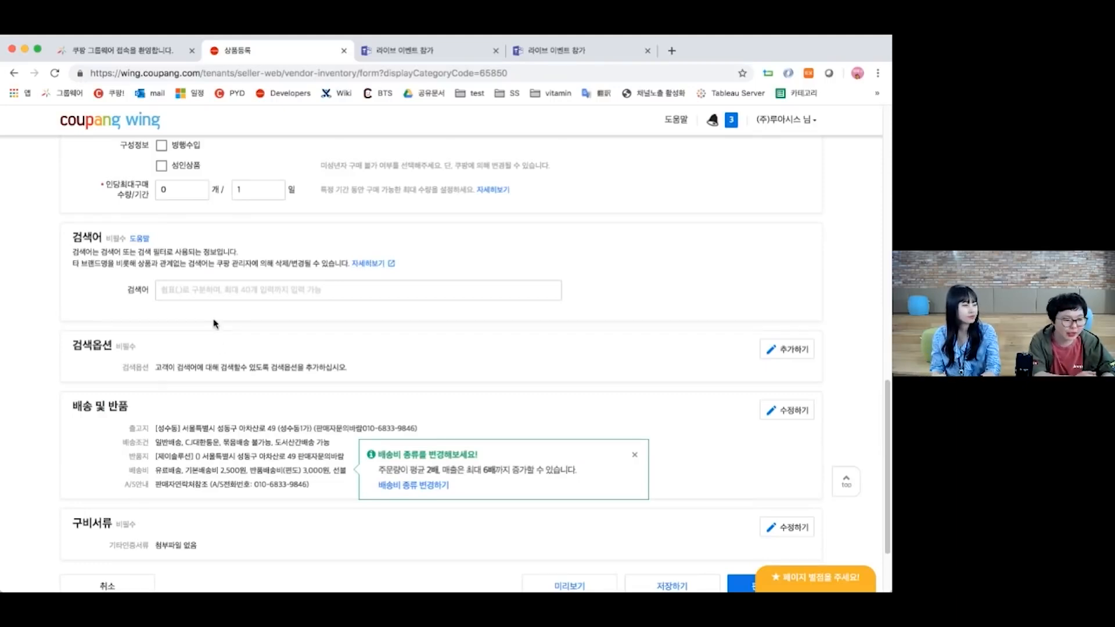
click(220, 295)
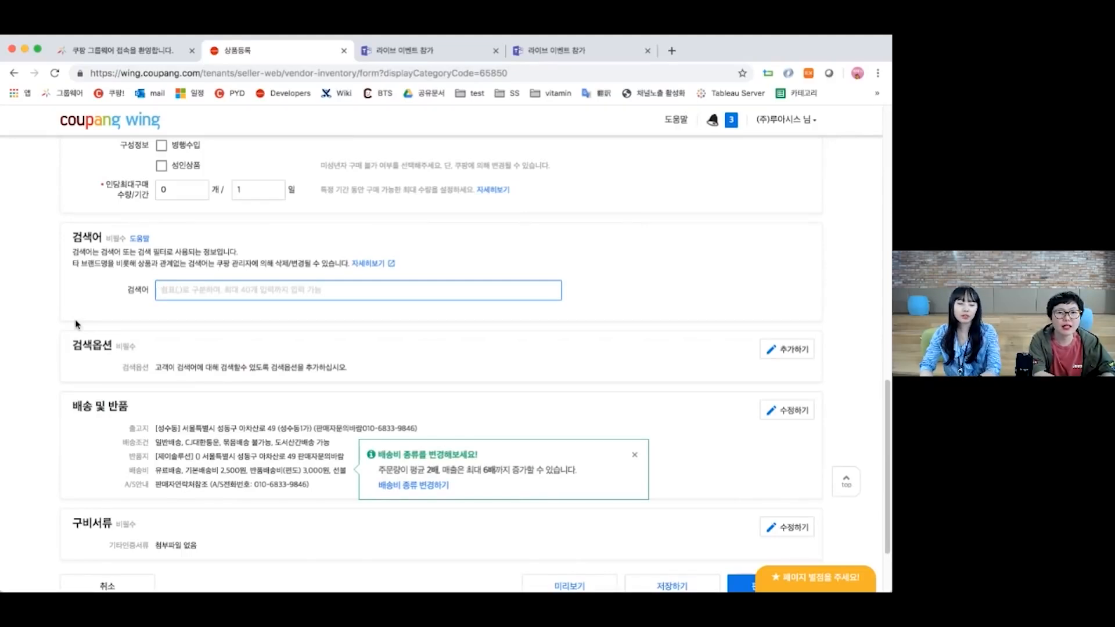
text(글루코사민 할인)
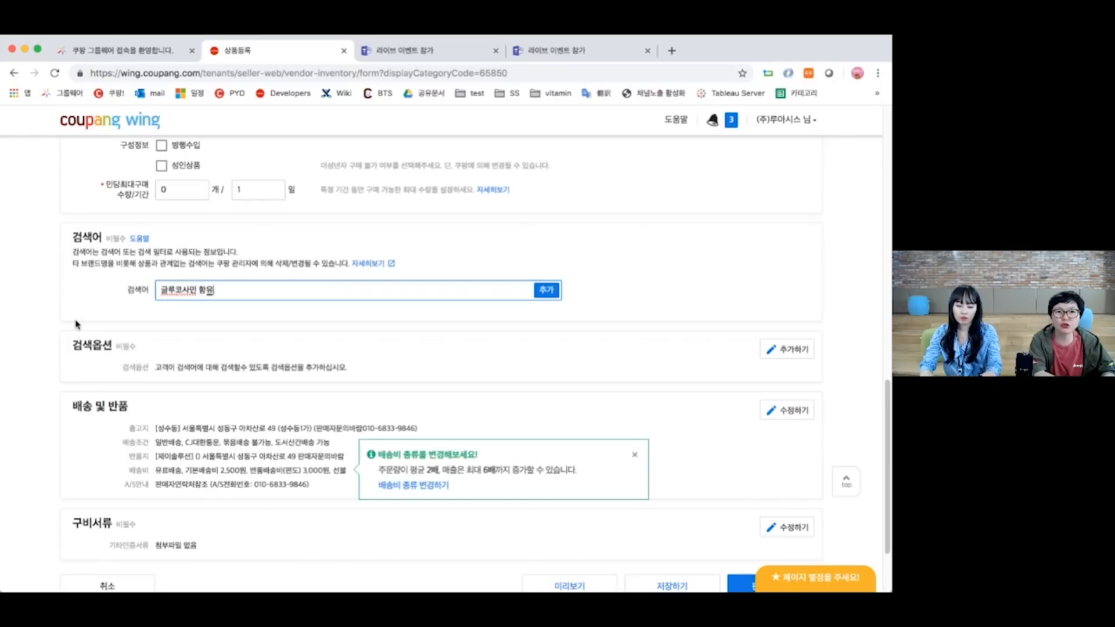
text(,)
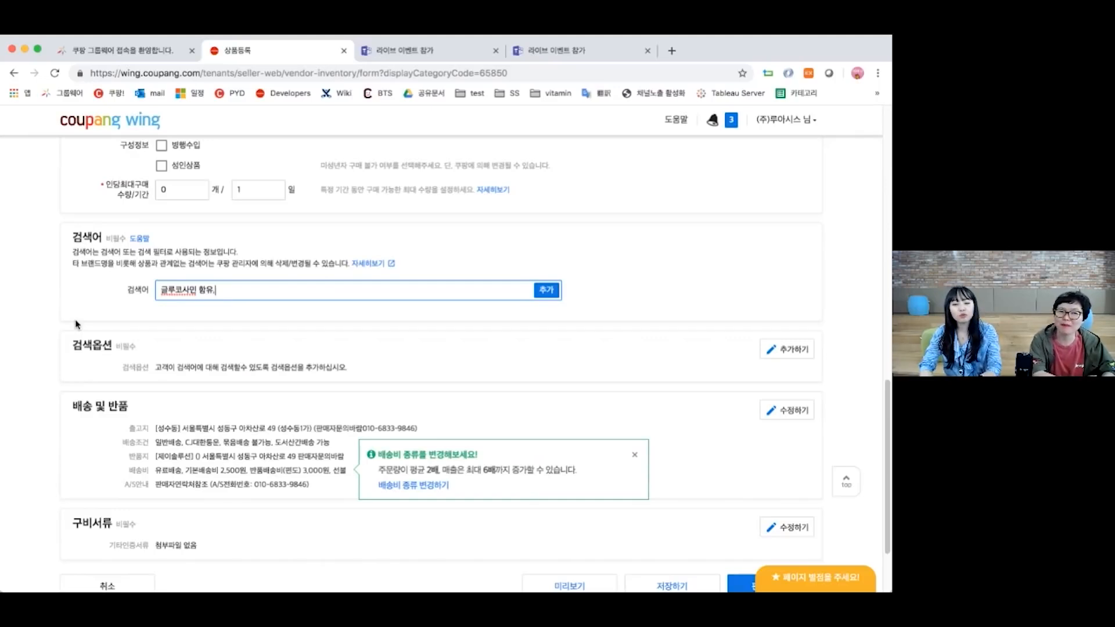
text(그레인)
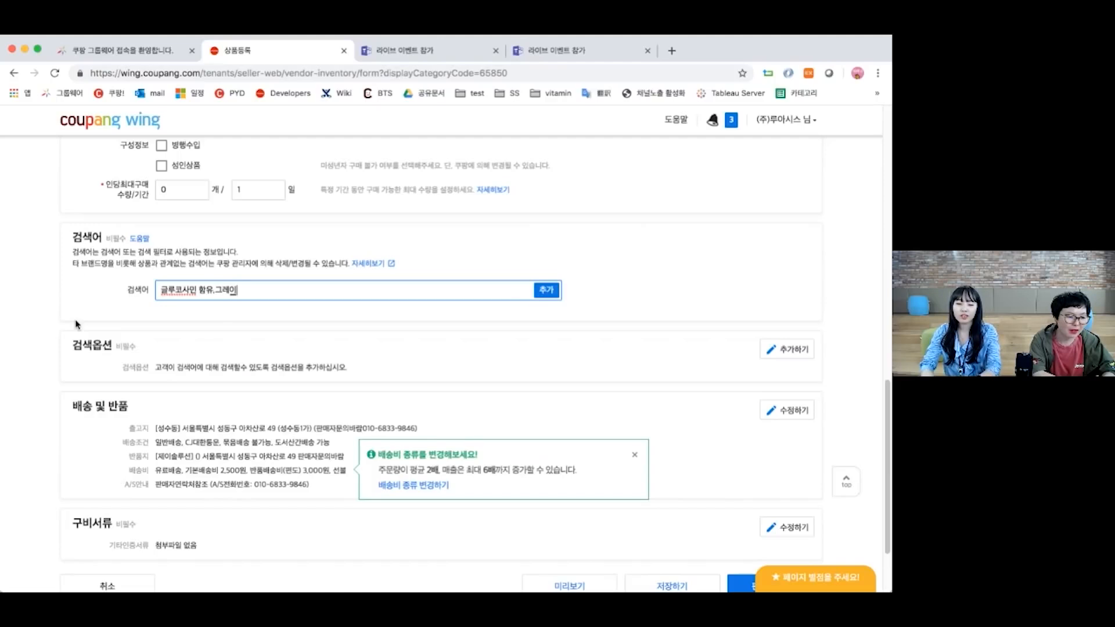
text( 프리,)
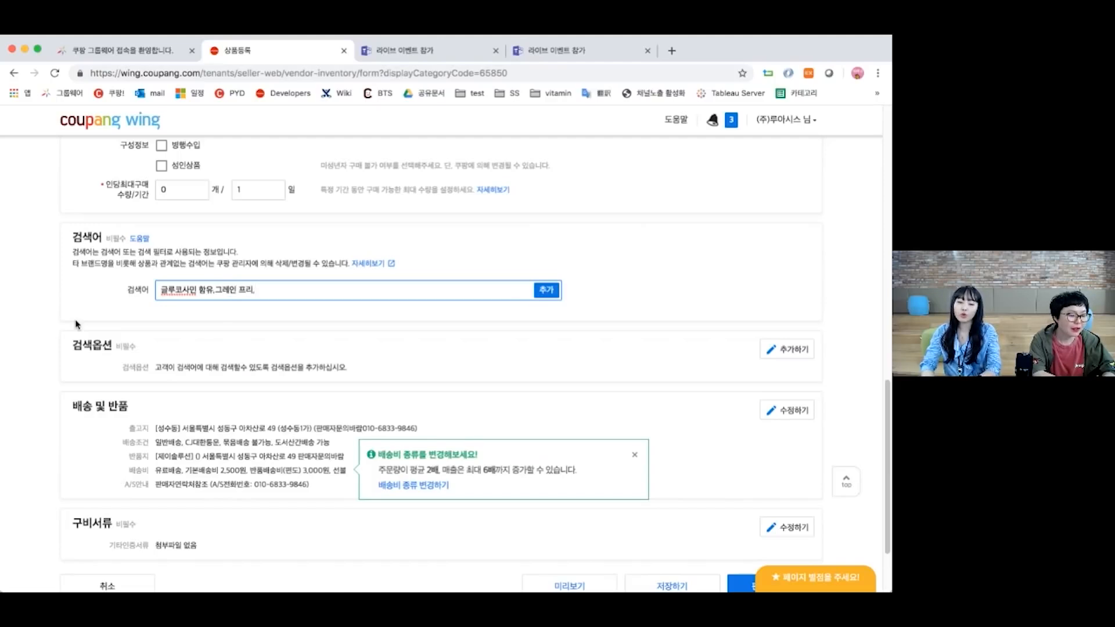
text(도그 푸)
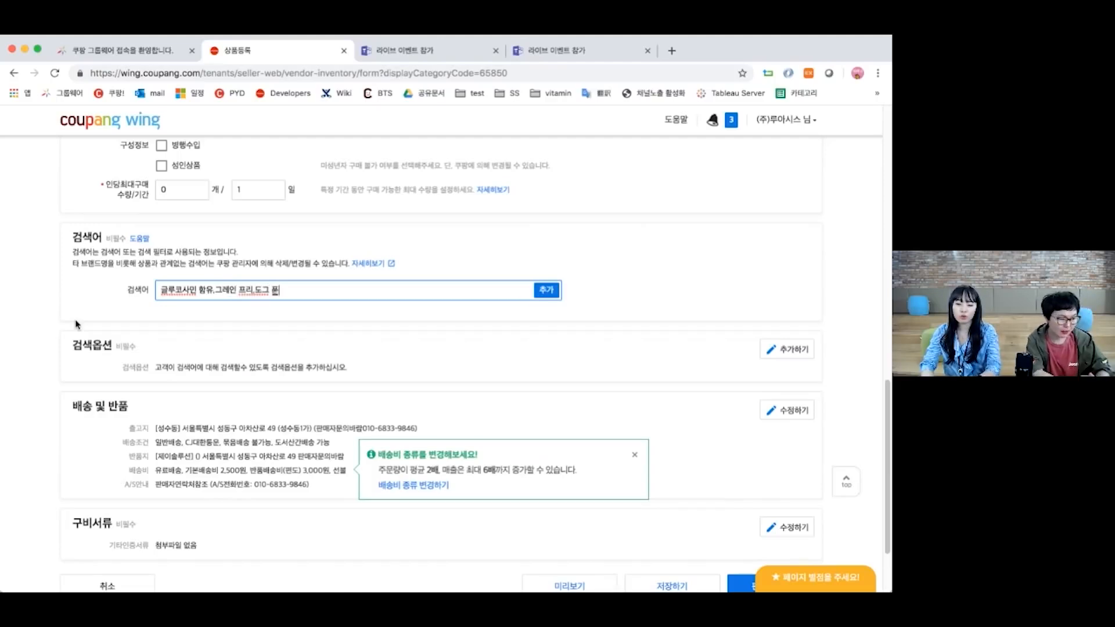
text(드)
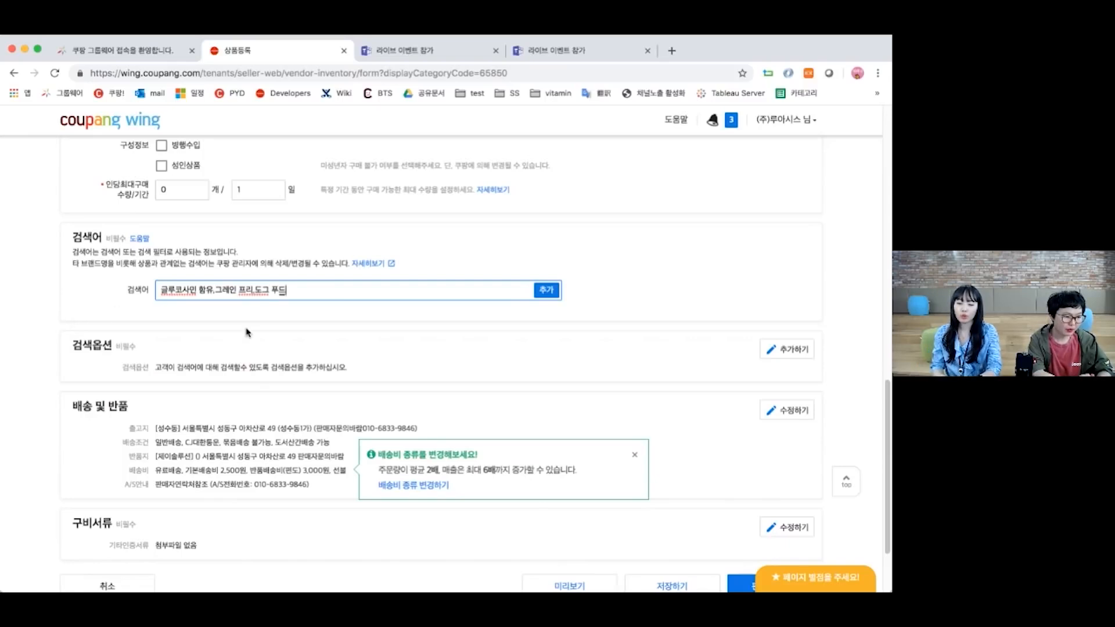
key(Return)
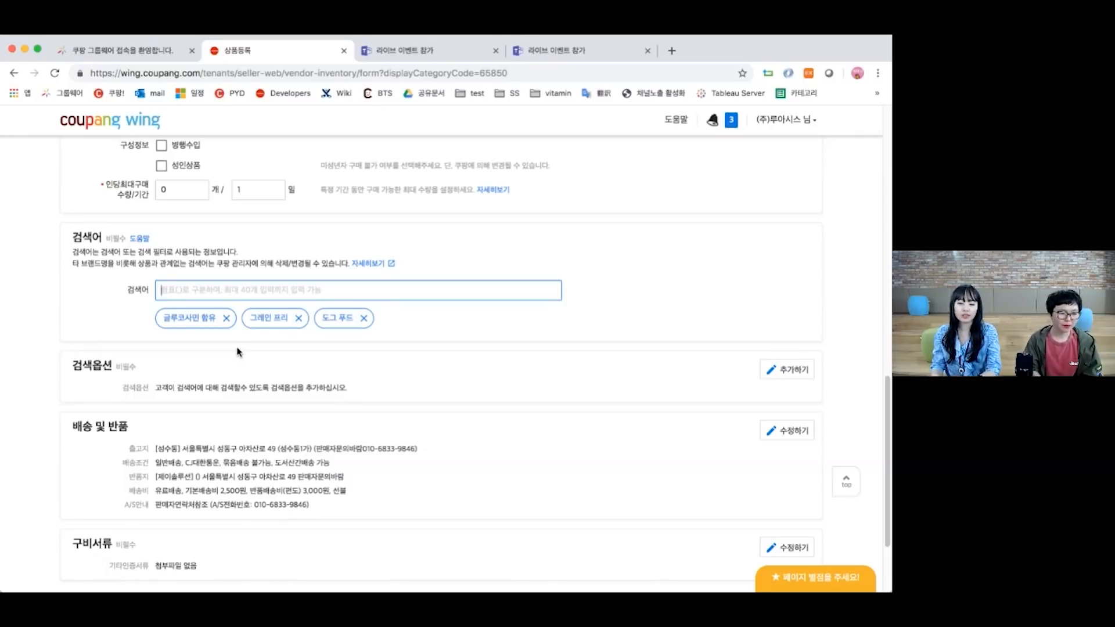
Open the 검색옵션 section for entry and set 반려동물 대상연령 to 전연령 for all options.
scroll(360, 323, down, 2)
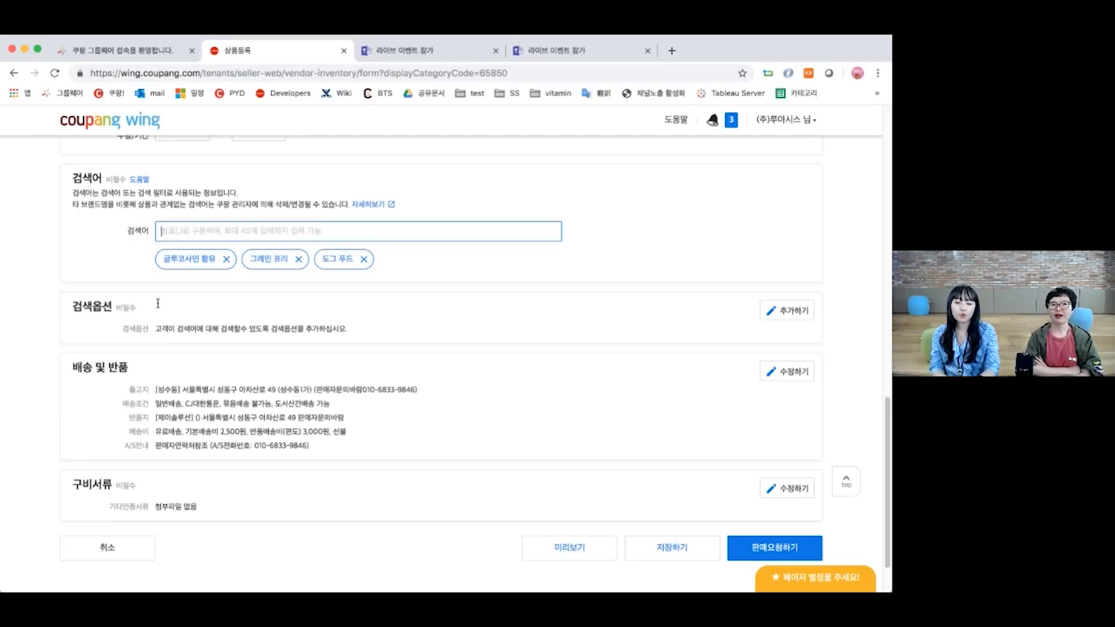
click(773, 309)
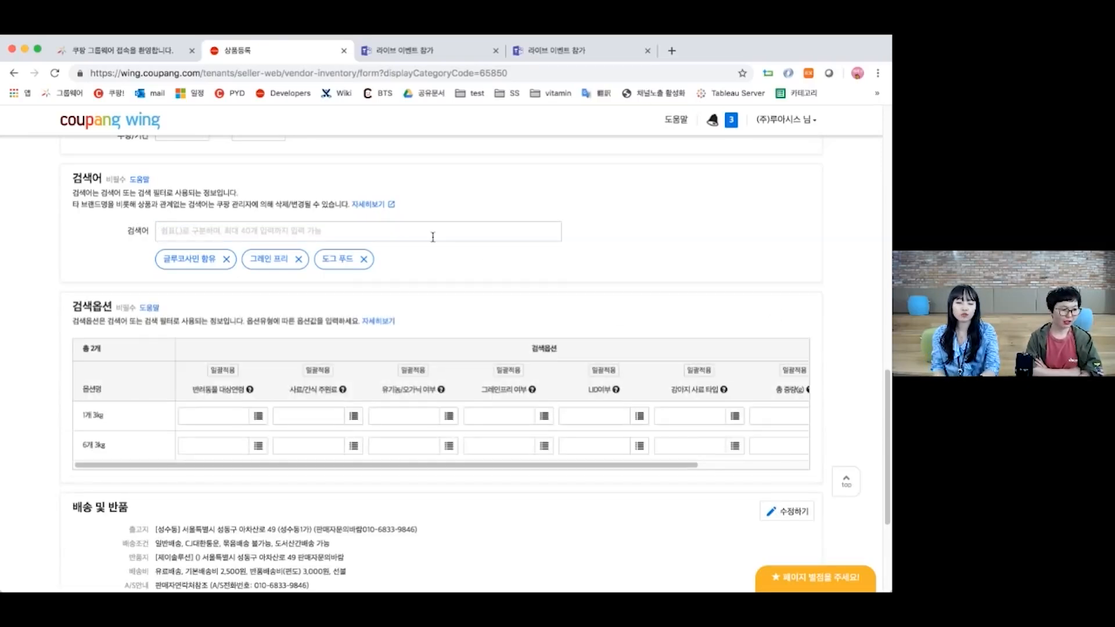
scroll(433, 239, down, 1)
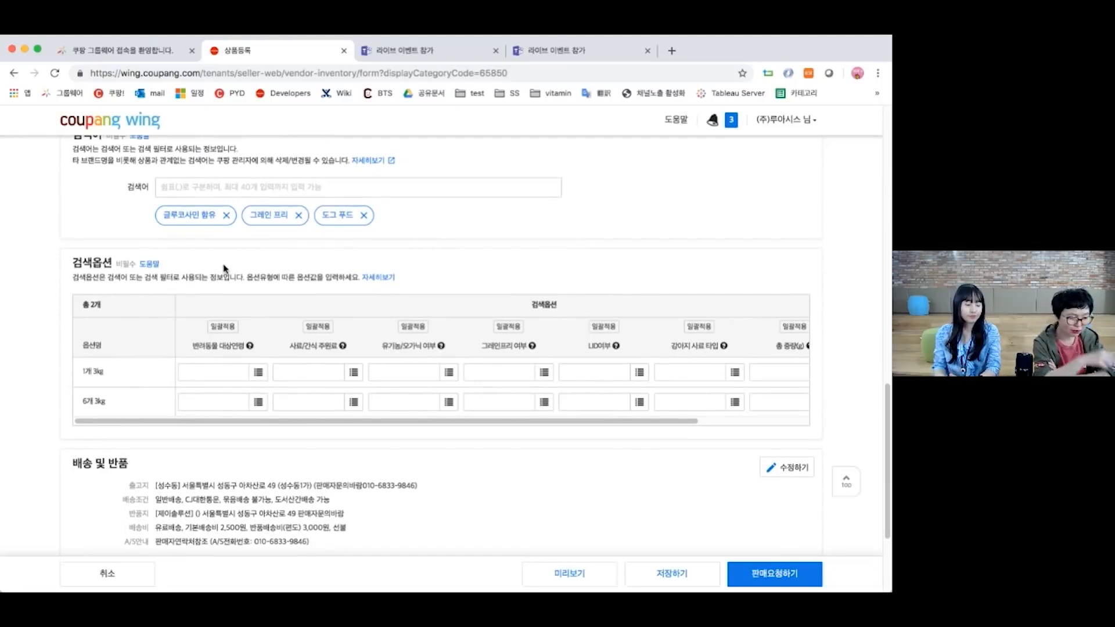
scroll(225, 269, down, 1)
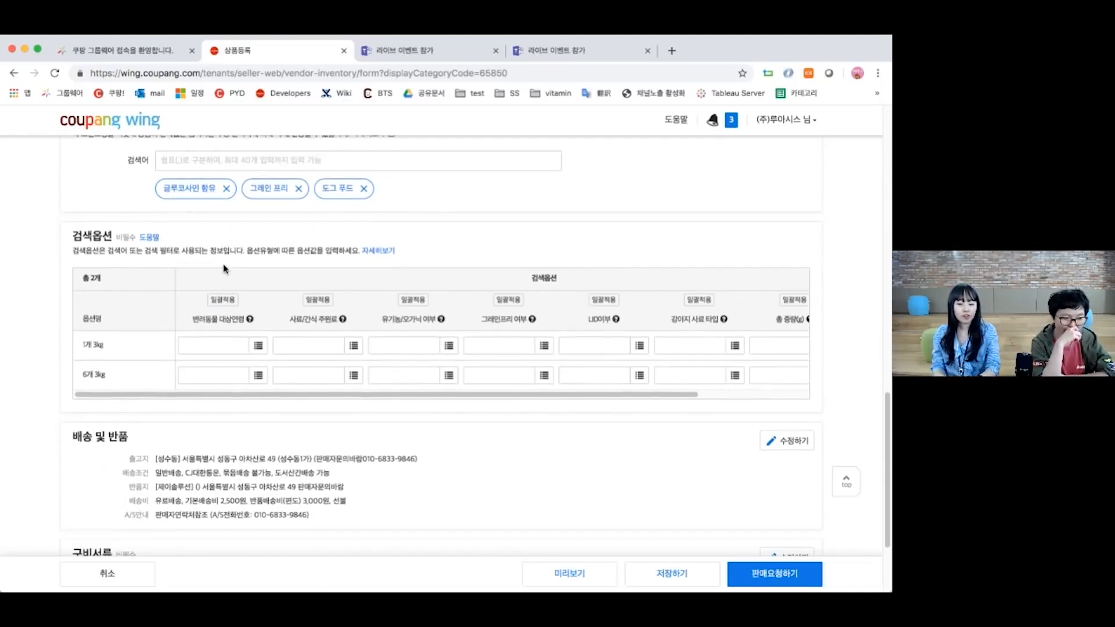
click(258, 347)
click(210, 387)
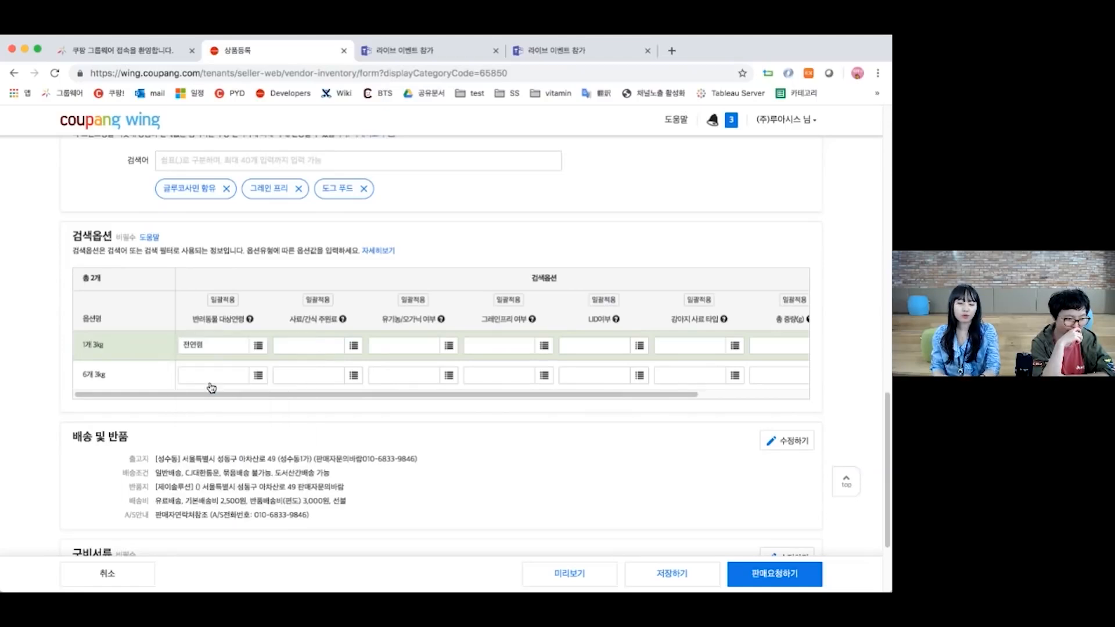
click(223, 300)
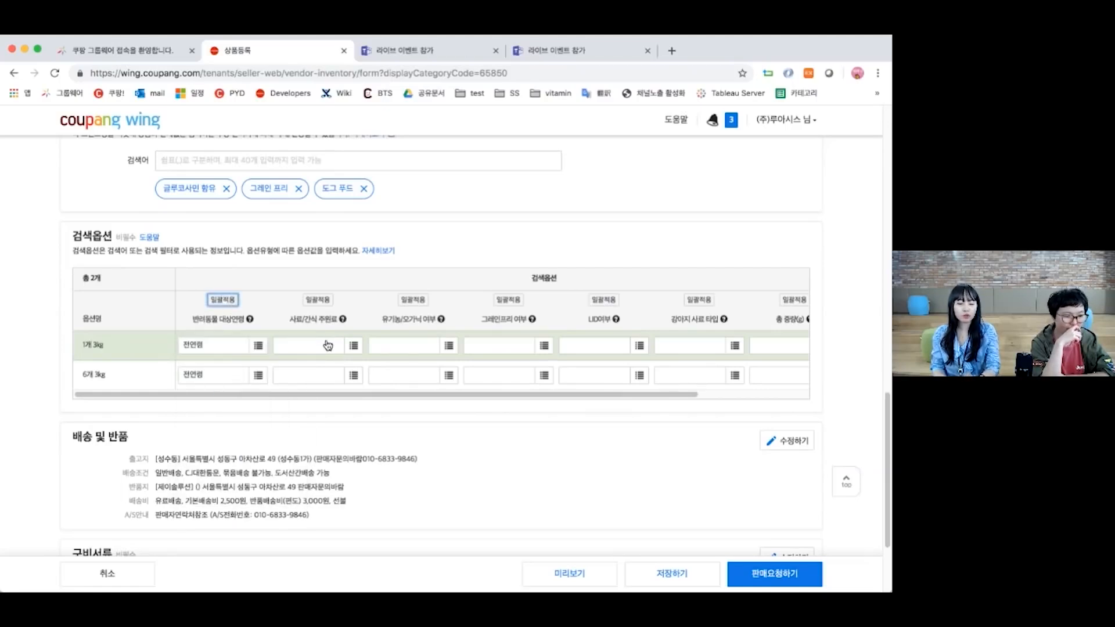
Set 사료/간식 주원료 to 닭 for the 1개 3kg option and apply it to all options.
click(351, 347)
click(307, 401)
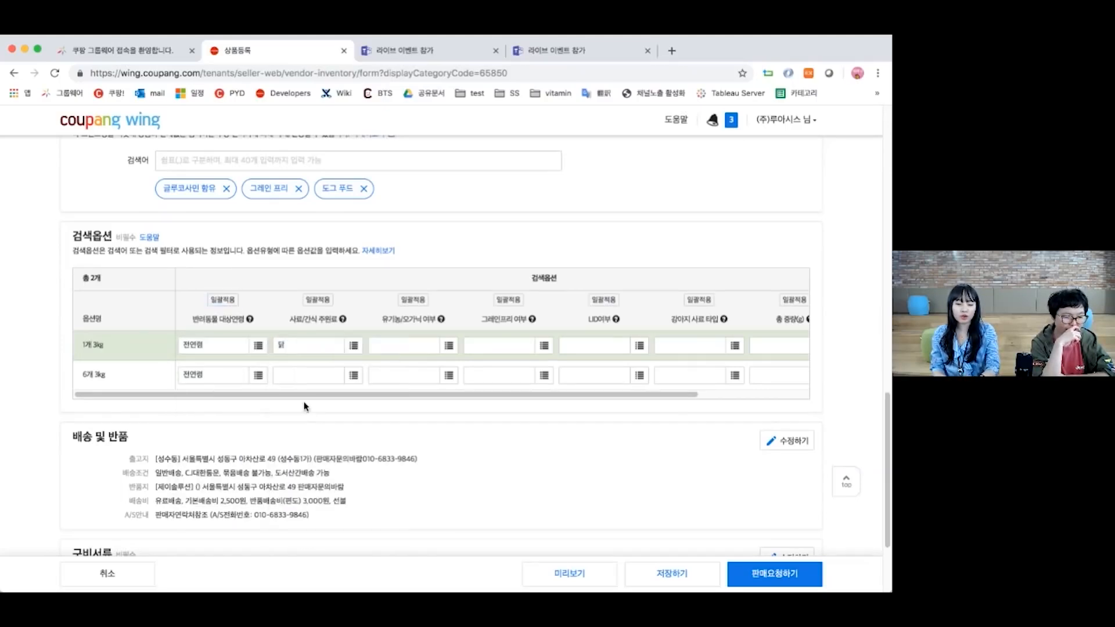
click(317, 300)
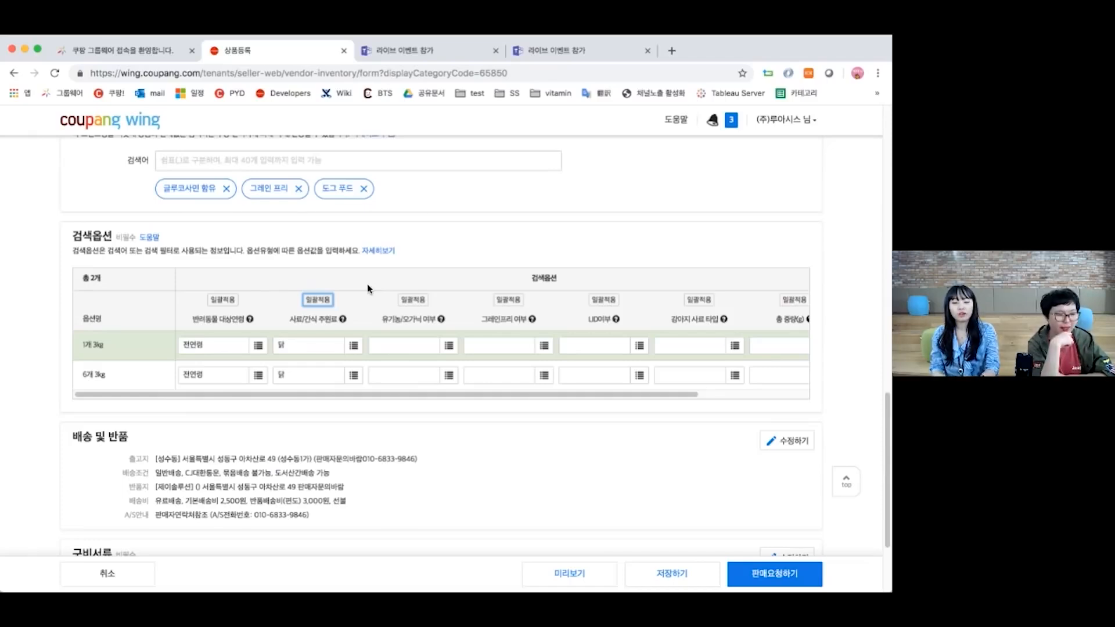
Read the 그레인프리 여부 help note and check the choices for the 1개 3kg option.
scroll(368, 289, down, 1)
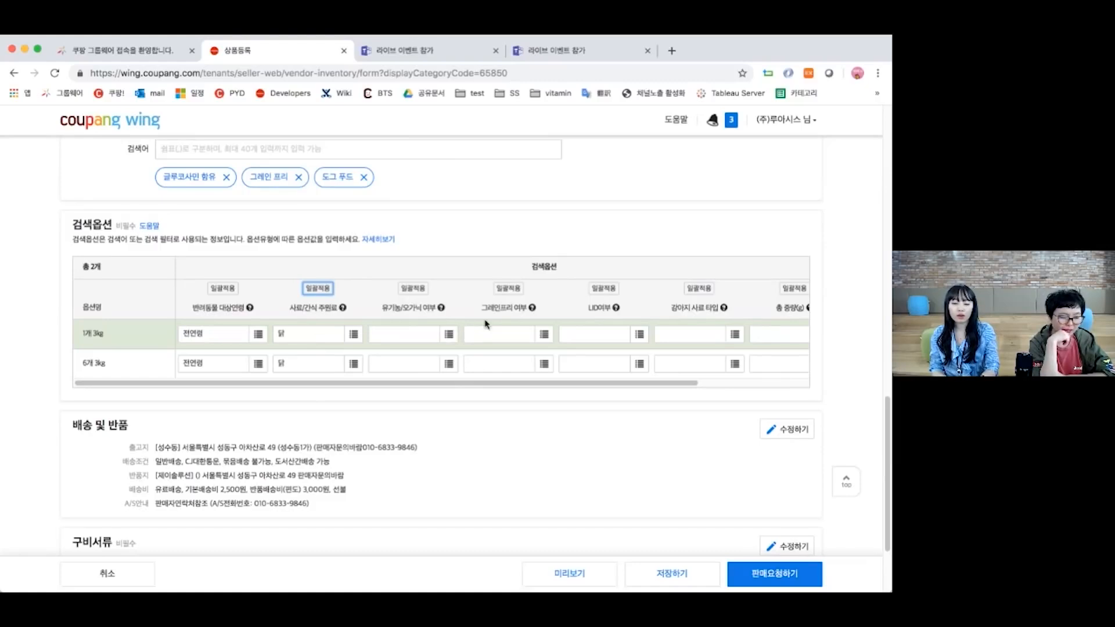
mouse_move(533, 309)
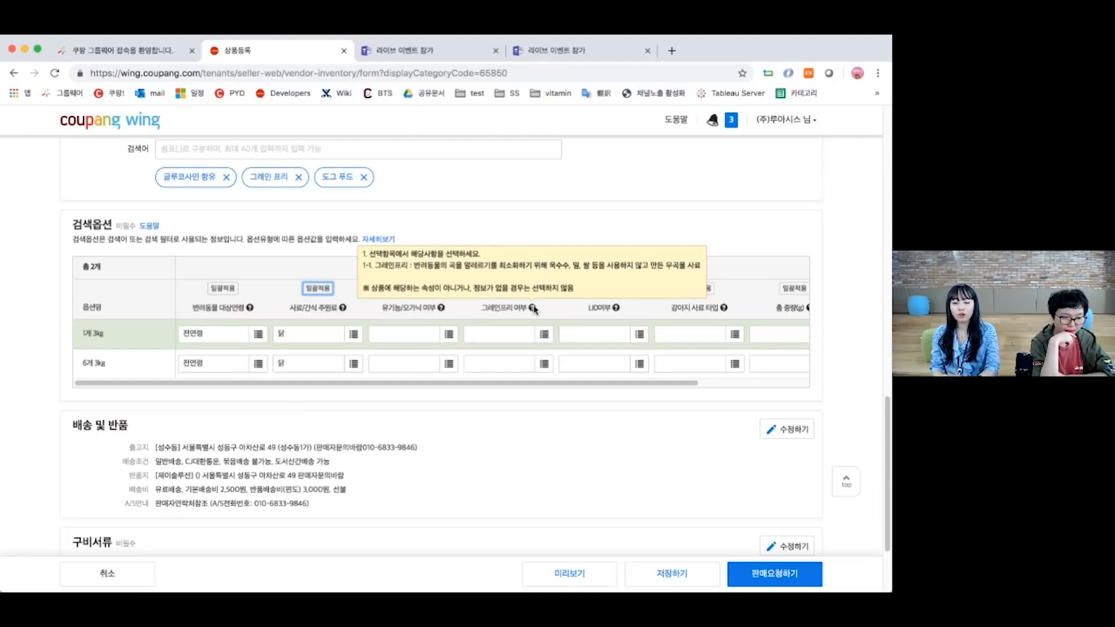
click(544, 334)
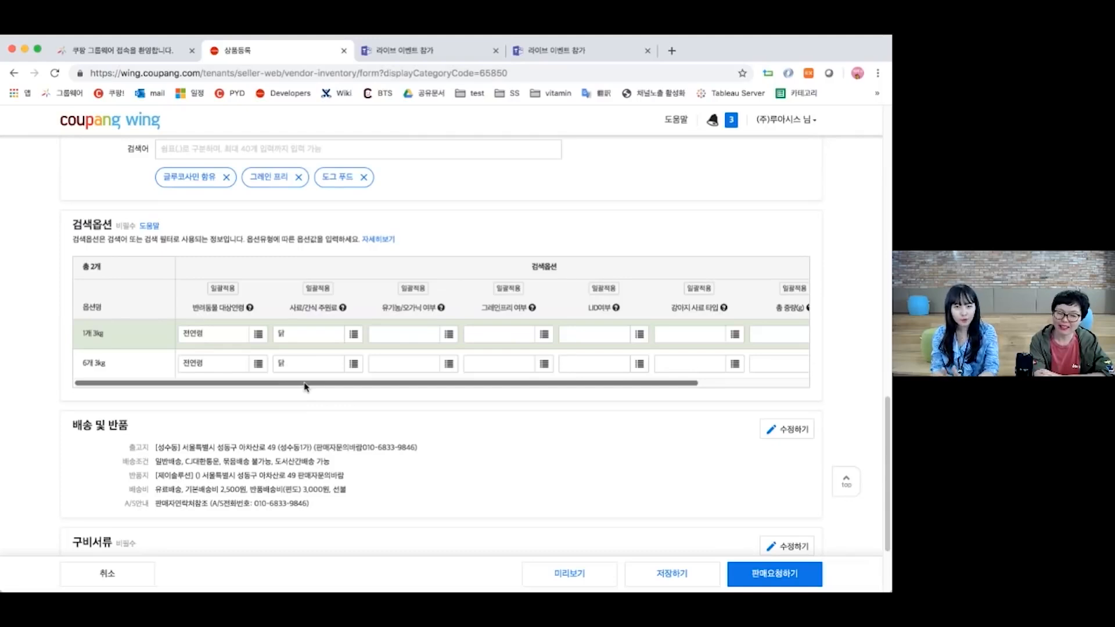
Review the 배송 및 반품 summary and check where 출고지/반품지 관리 is offered.
scroll(331, 420, down, 3)
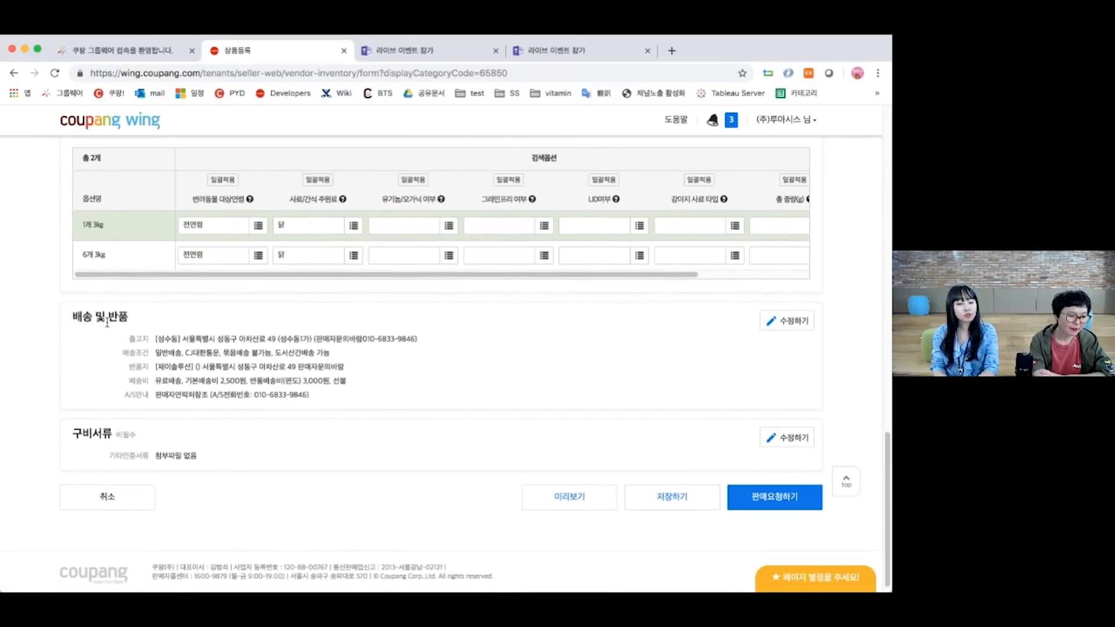
drag(119, 331, 337, 399)
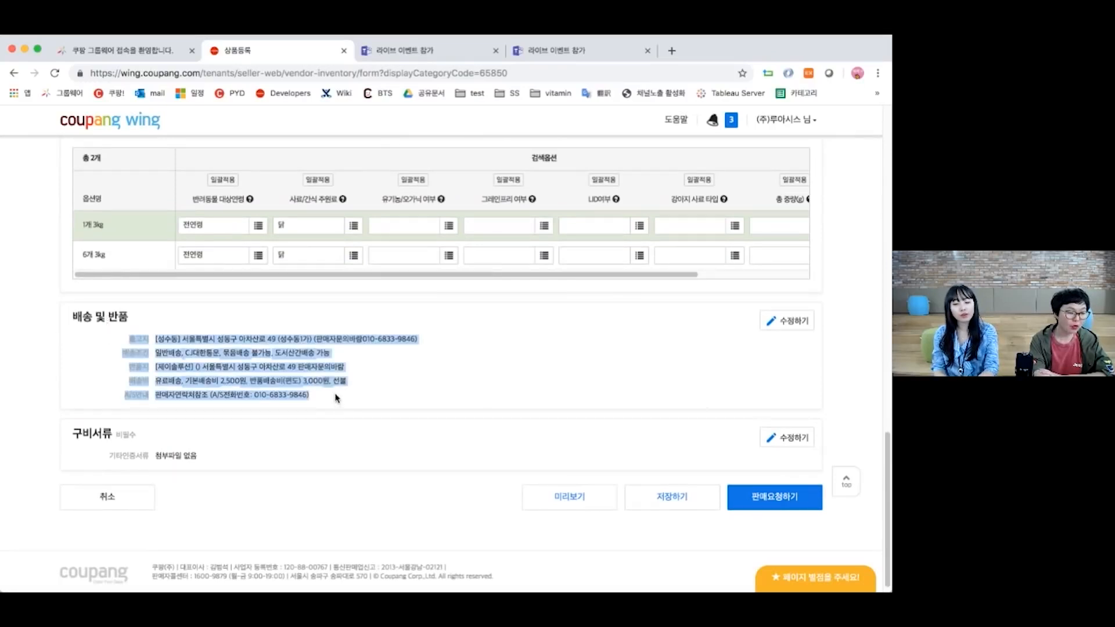
click(336, 400)
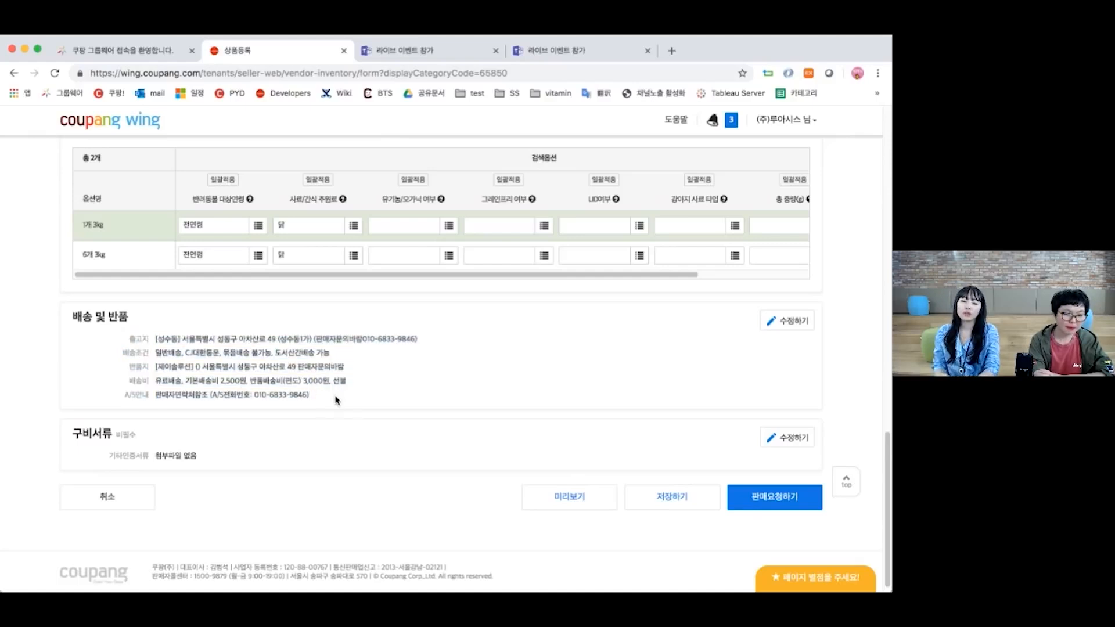
scroll(336, 400, up, 20)
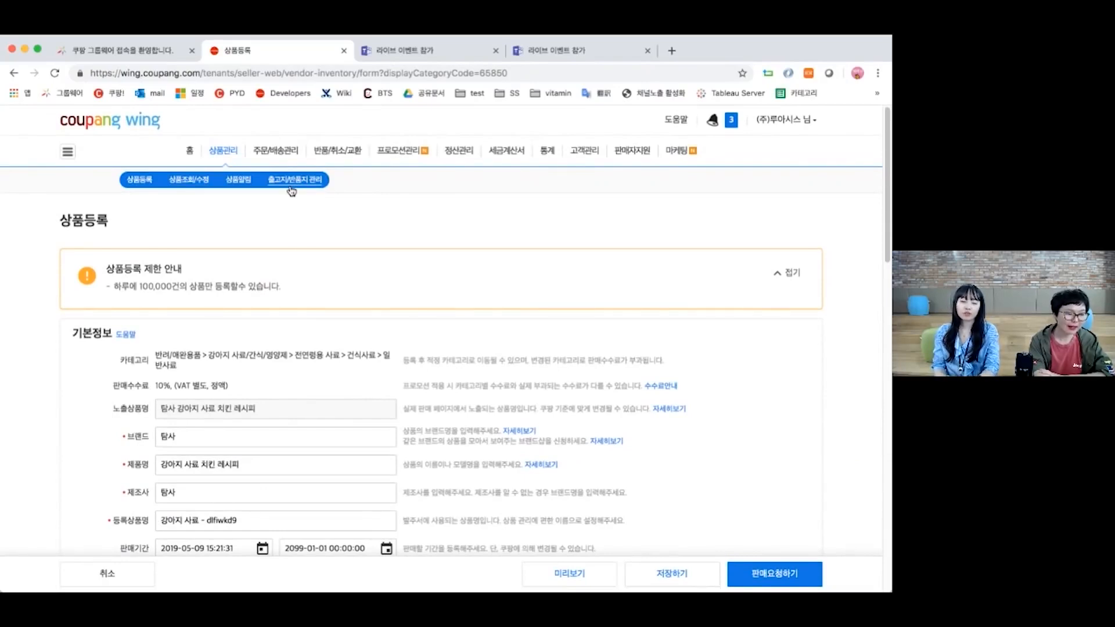
scroll(292, 192, down, 20)
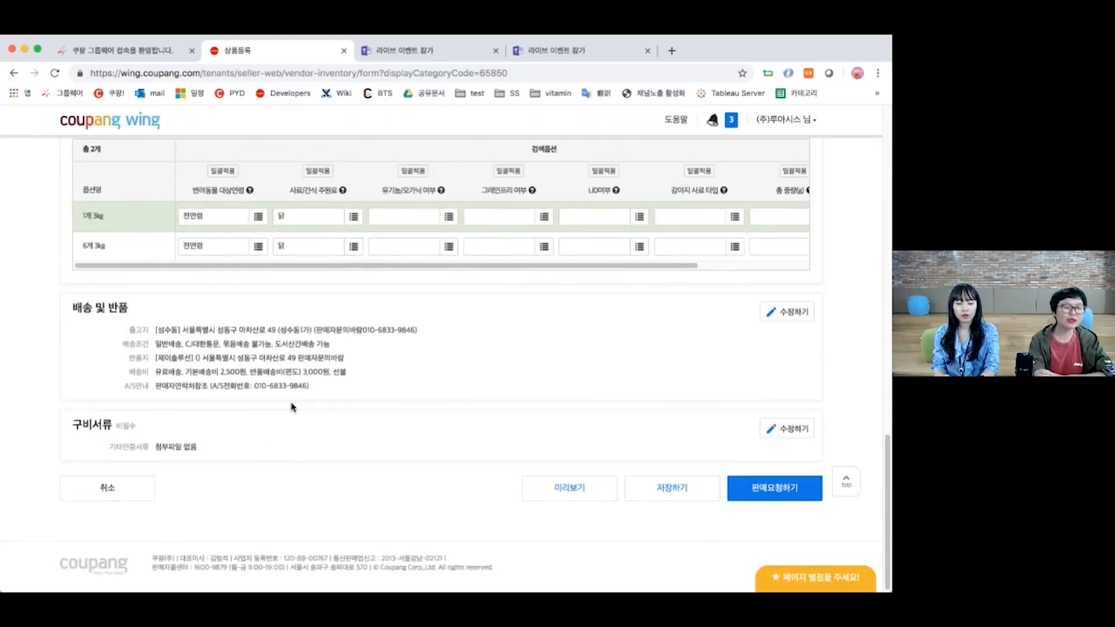
scroll(292, 406, up, 1)
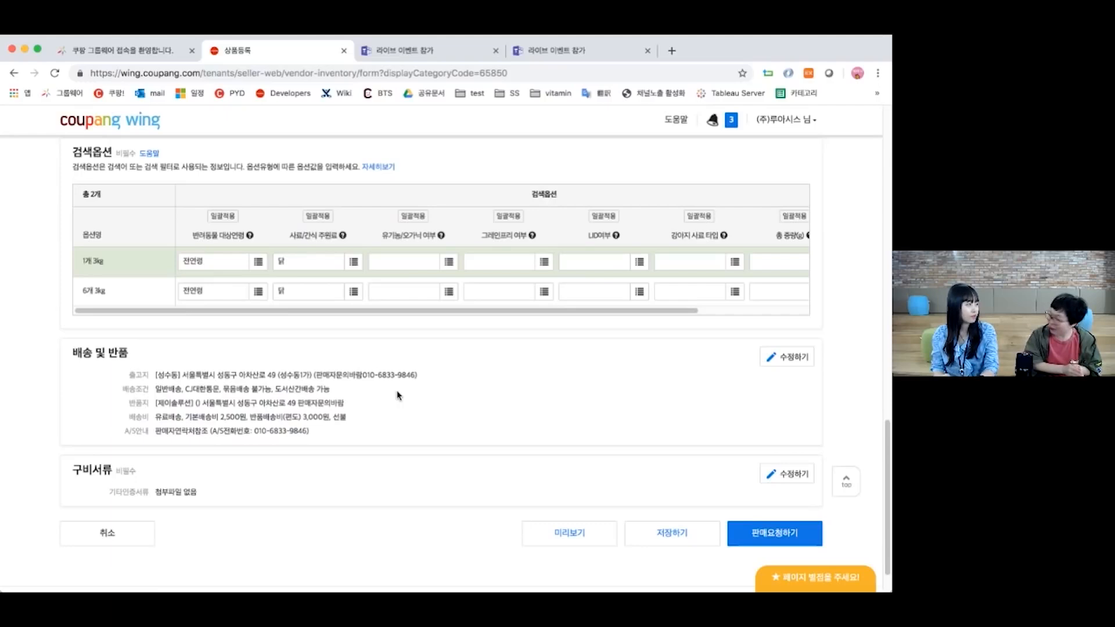
Open the 배송 및 반품 section for editing and set 배송비종류 to 무료배송.
click(768, 357)
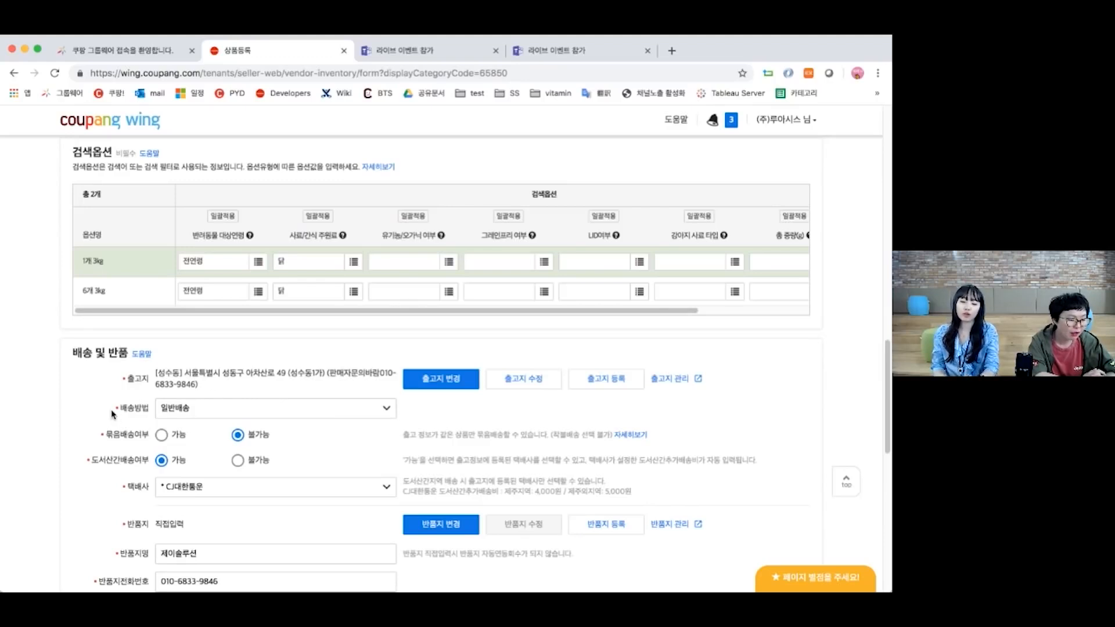
scroll(279, 392, down, 2)
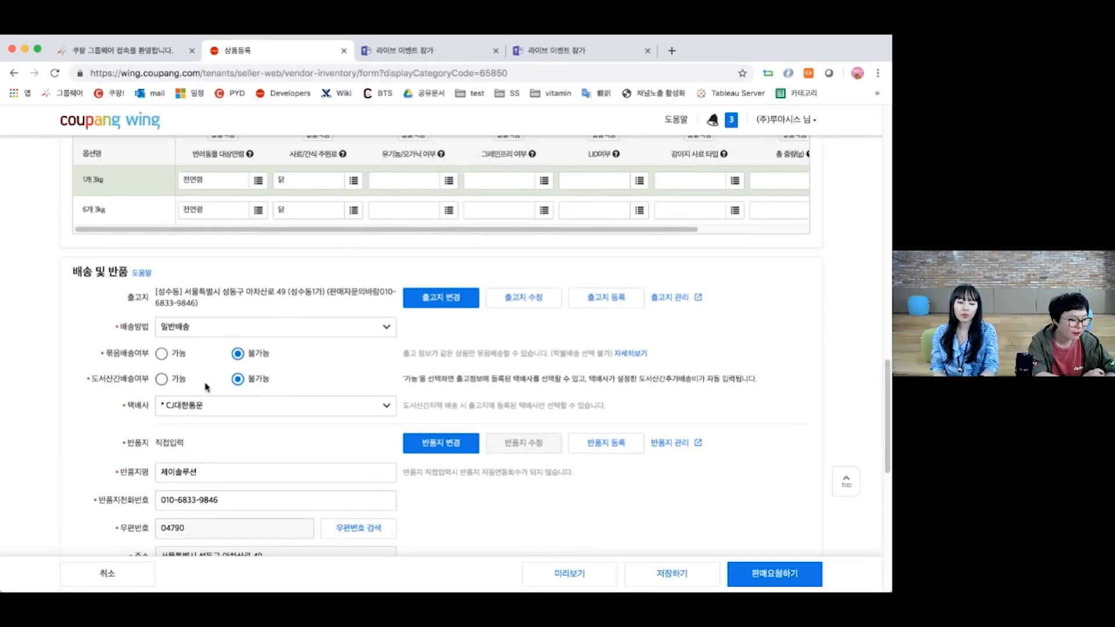
scroll(111, 431, down, 5)
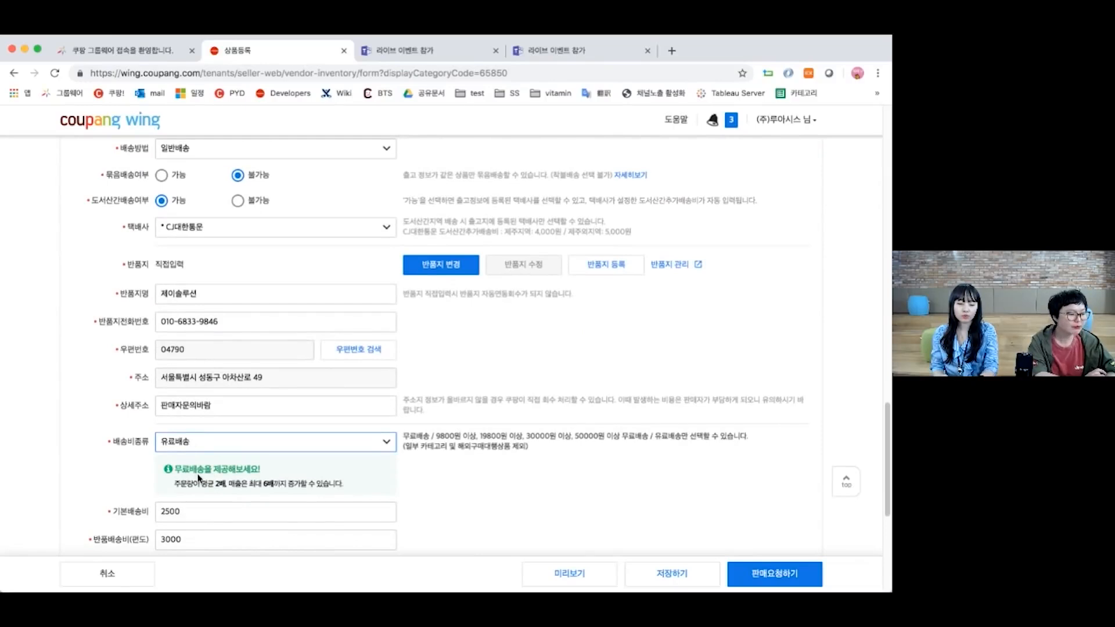
click(186, 436)
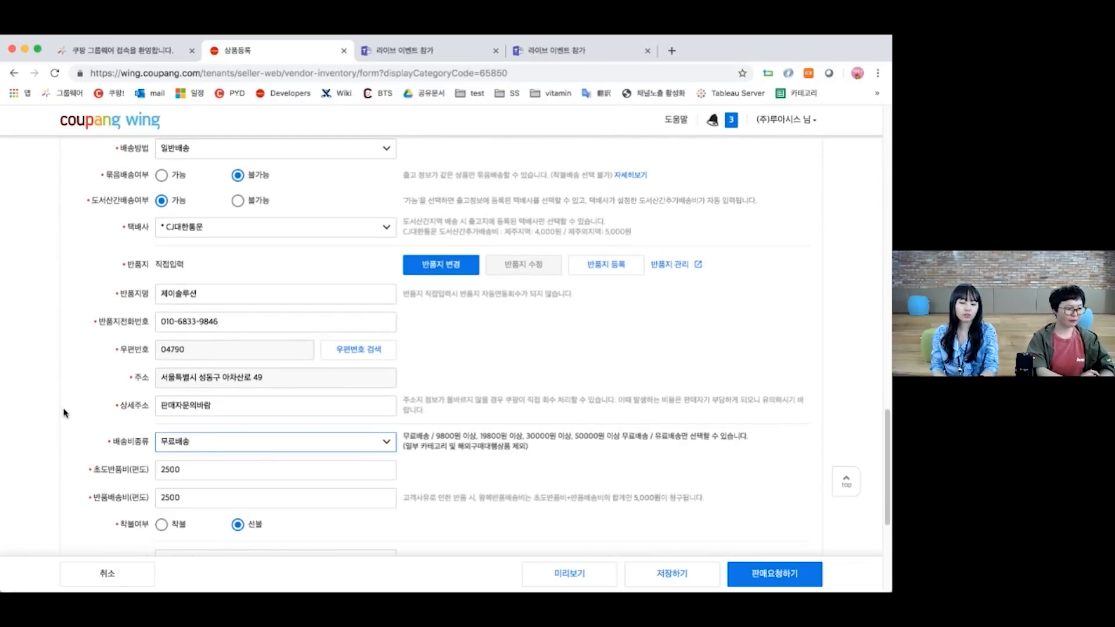
Review the 배송 및 반품 fields covering the courier, return address, return fees, 착불여부 and A/S안내.
scroll(87, 408, down, 1)
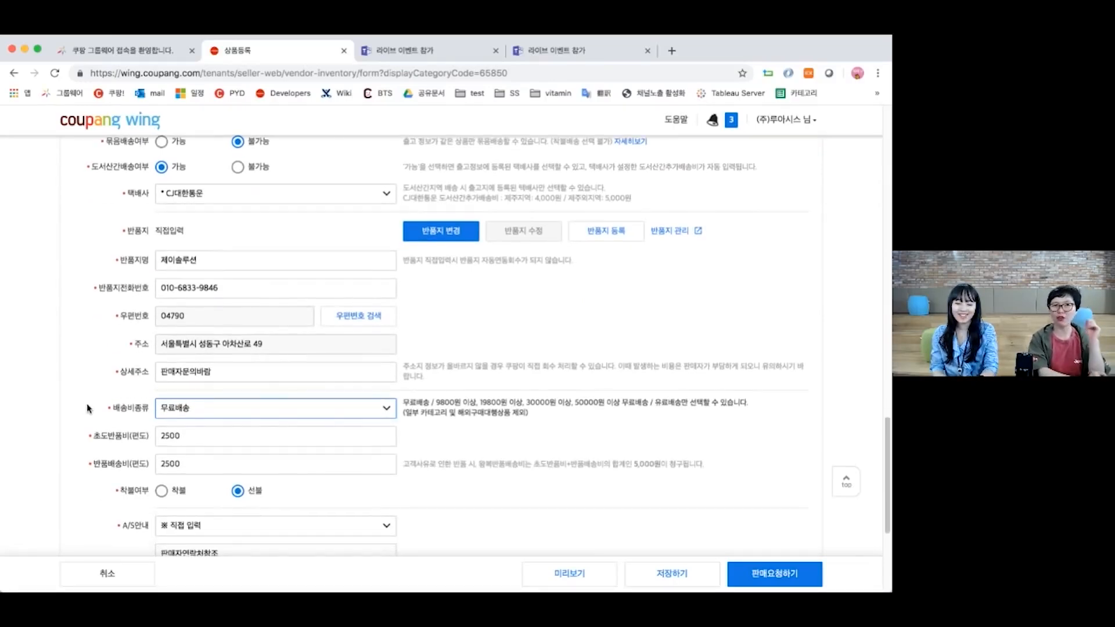
scroll(88, 408, down, 1)
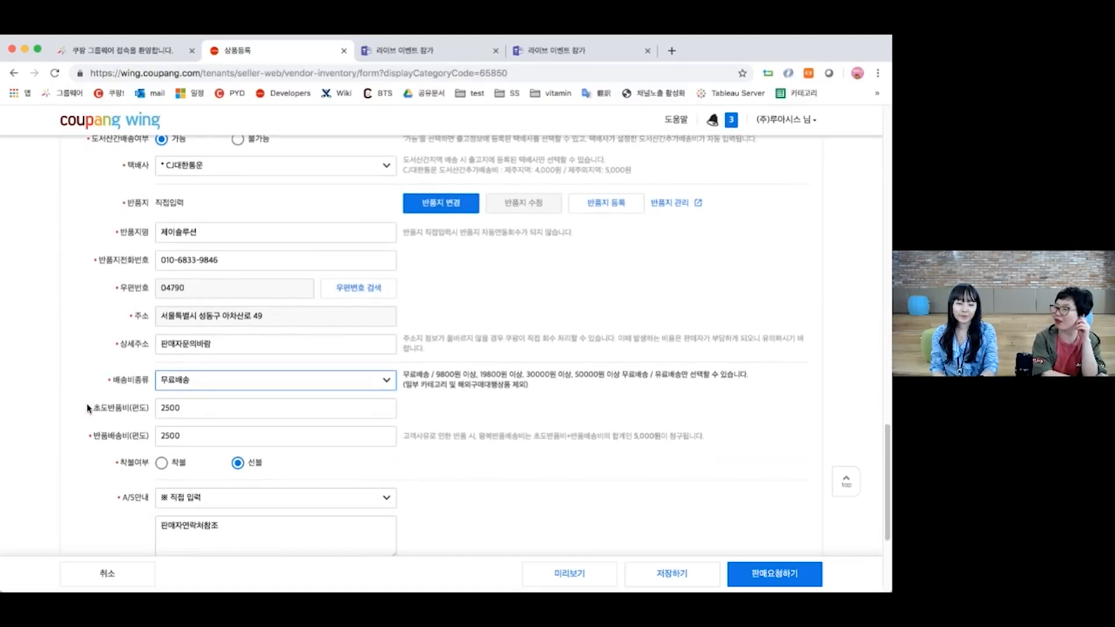
scroll(87, 409, up, 5)
scroll(89, 408, down, 5)
scroll(87, 408, down, 4)
scroll(88, 408, up, 2)
scroll(87, 408, up, 4)
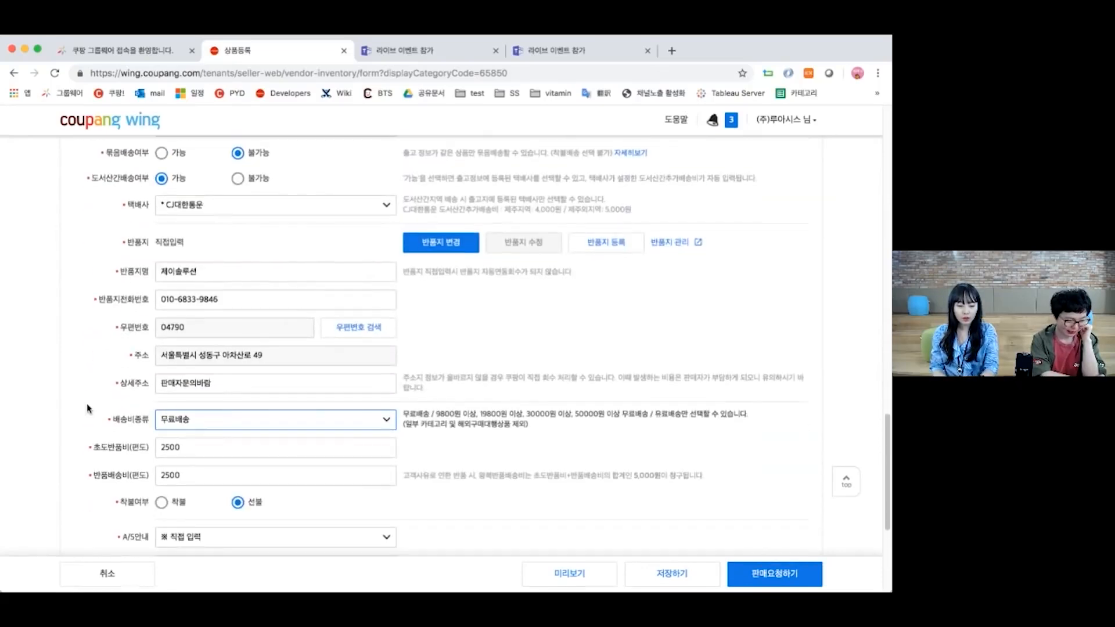
scroll(87, 408, down, 3)
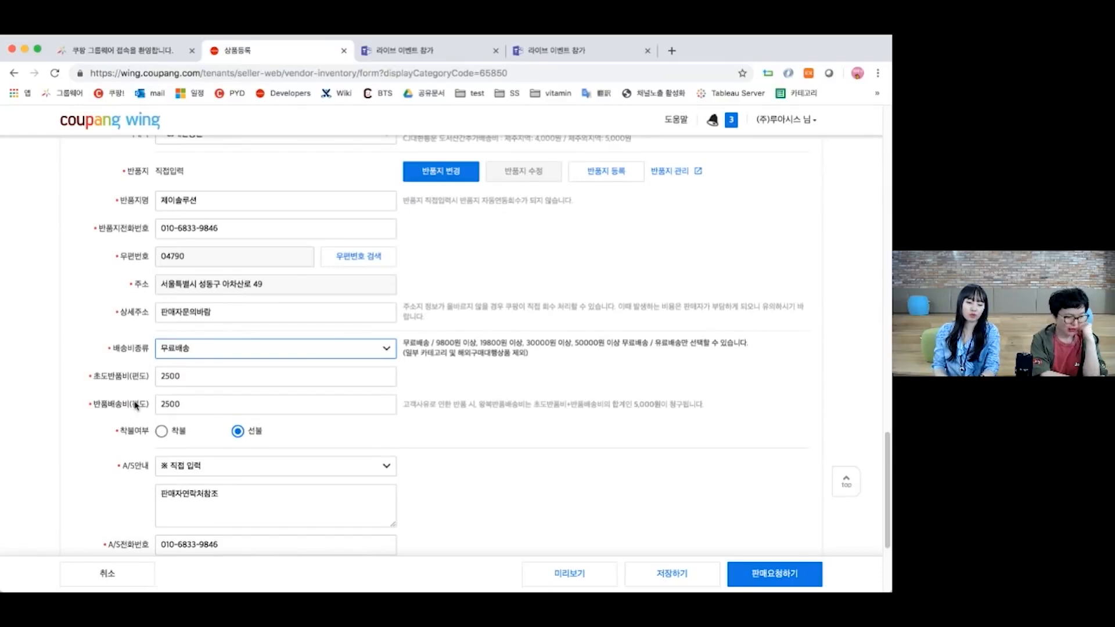
scroll(88, 344, down, 3)
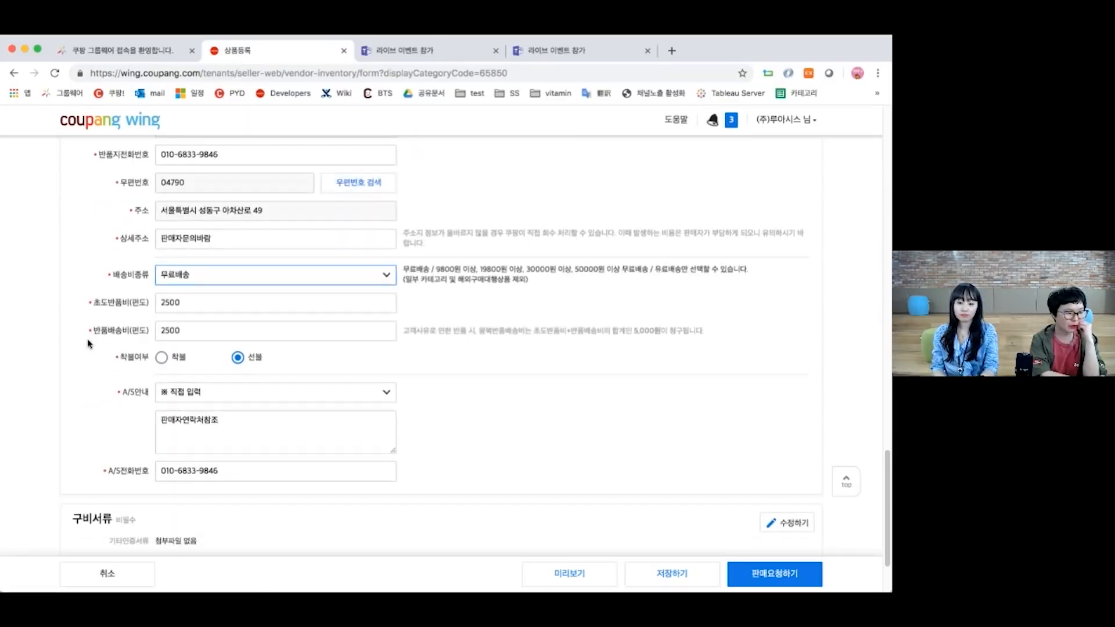
scroll(88, 344, down, 1)
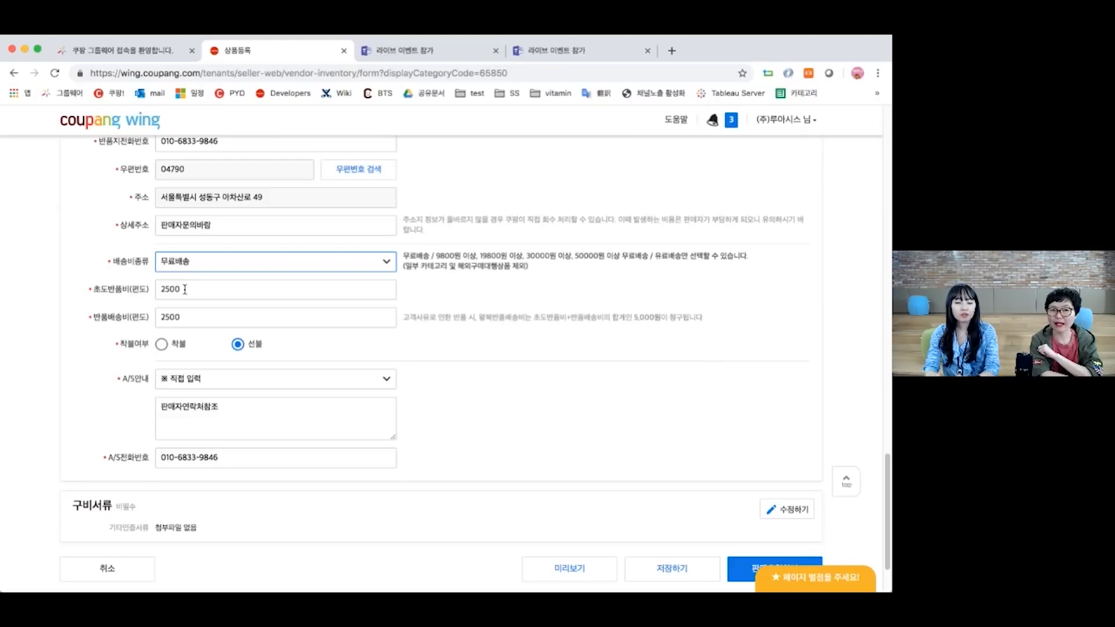
Compare the 초도반품비(편도) and 반품배송비(편도) fields and read the note on round-trip return charges.
click(186, 316)
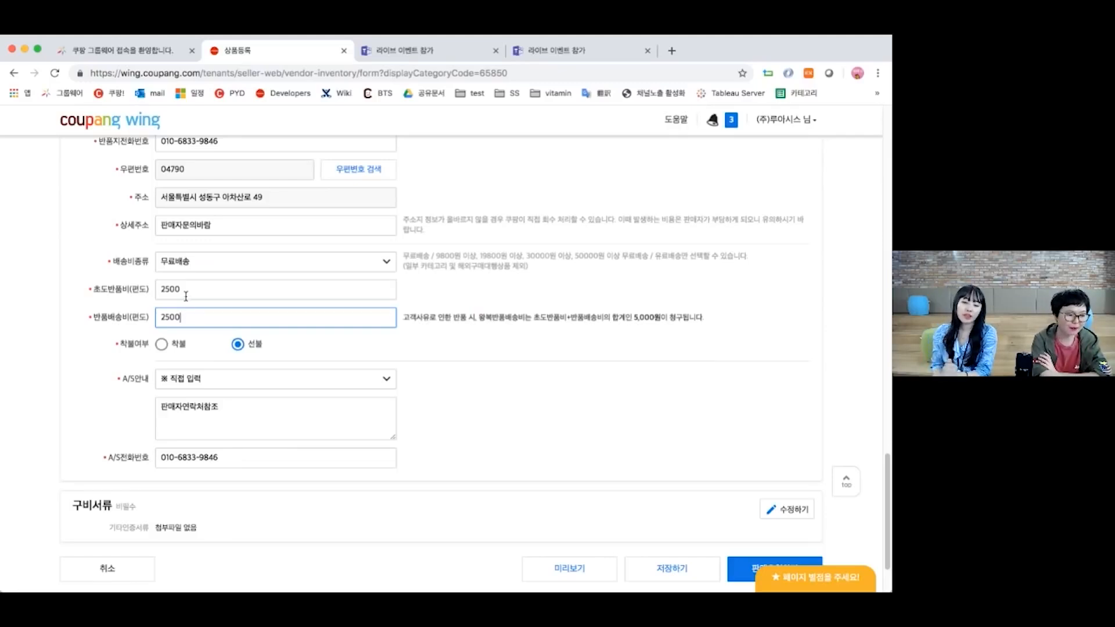
click(186, 296)
click(188, 322)
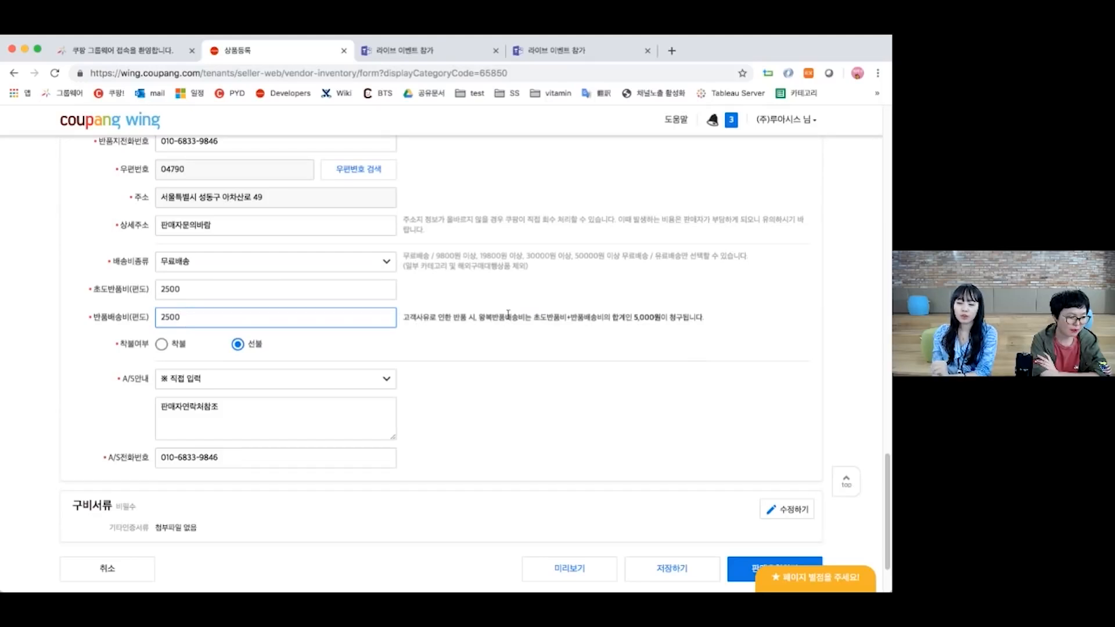
drag(404, 318, 708, 319)
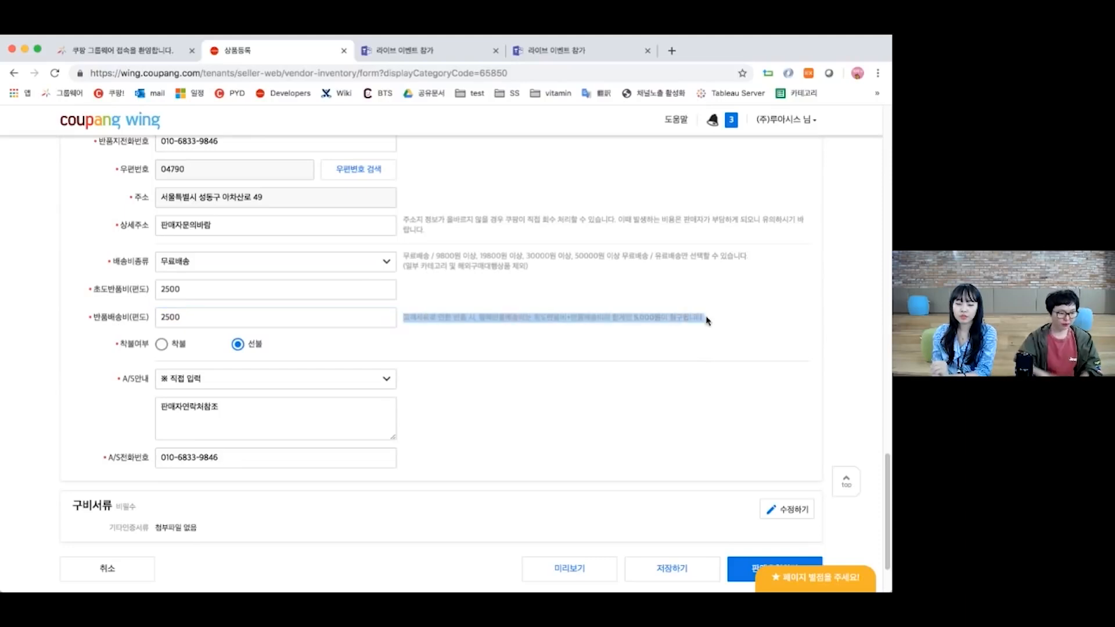
click(650, 323)
click(368, 317)
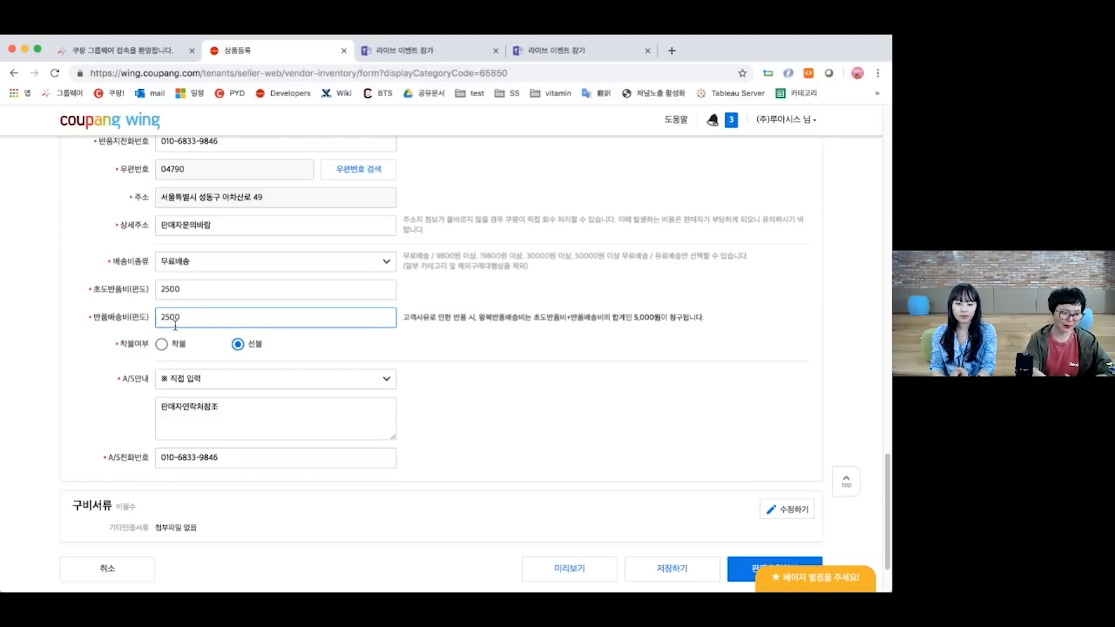
Set 배송방법 to 구매대행 and check which documents 구비서류 requires for it.
scroll(414, 348, down, 2)
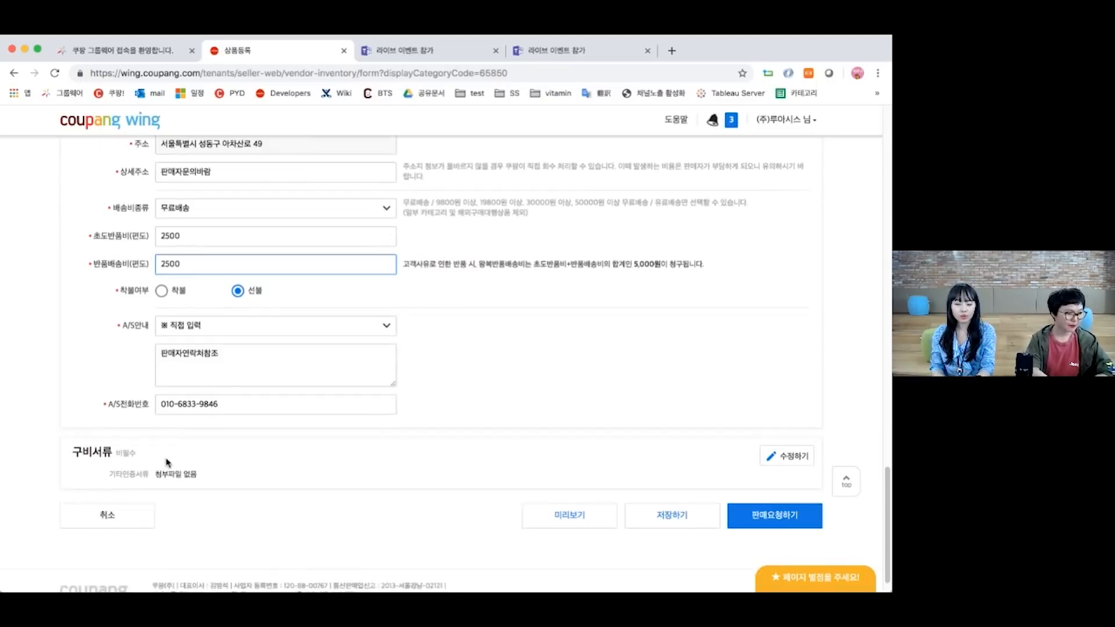
scroll(319, 369, down, 1)
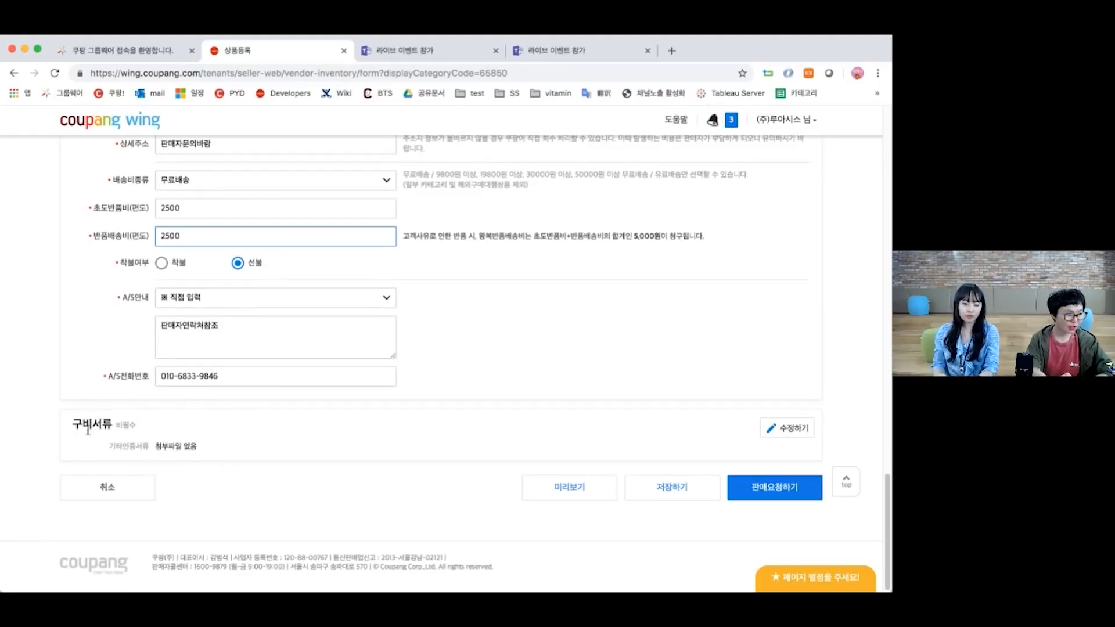
scroll(89, 430, up, 10)
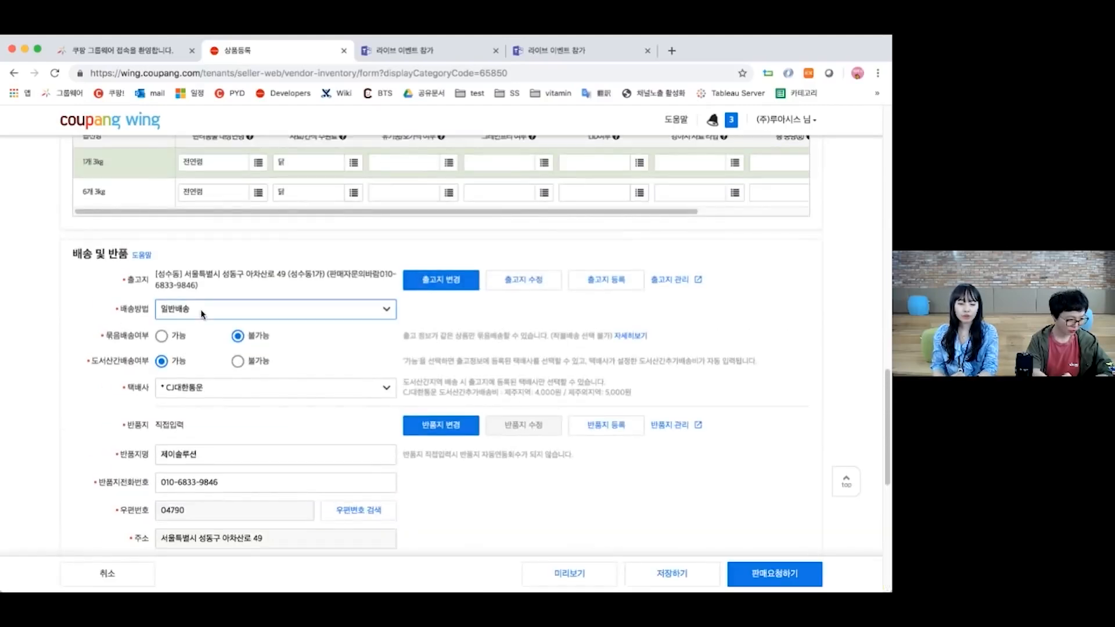
click(184, 340)
scroll(82, 347, down, 10)
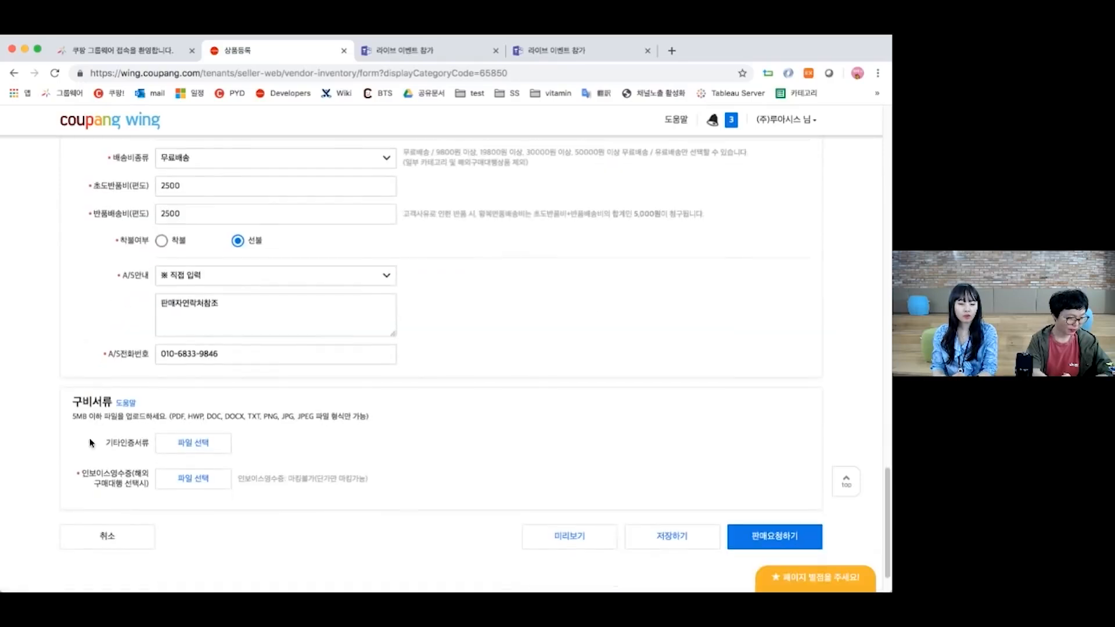
drag(89, 473, 127, 471)
click(110, 474)
scroll(110, 475, up, 10)
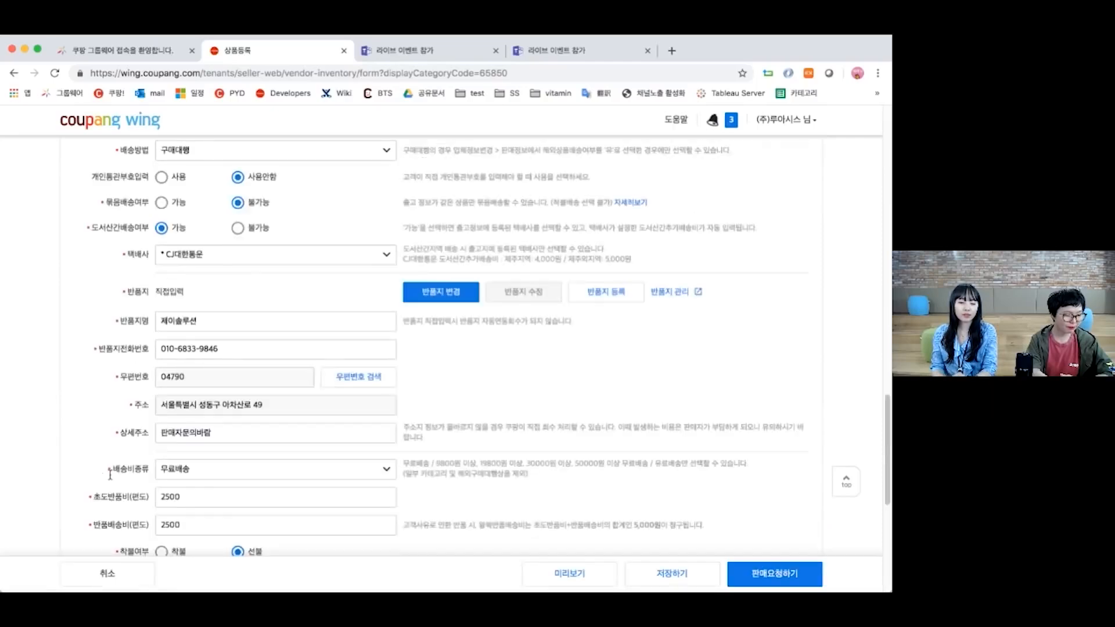
Revert 배송방법 from 구매대행 to its previous option.
click(199, 275)
click(190, 250)
click(105, 272)
Mark the product as 병행수입 in 구성정보 and check which documents 구비서류 requires for it.
scroll(104, 275, up, 9)
click(162, 253)
scroll(90, 309, down, 10)
scroll(87, 309, down, 6)
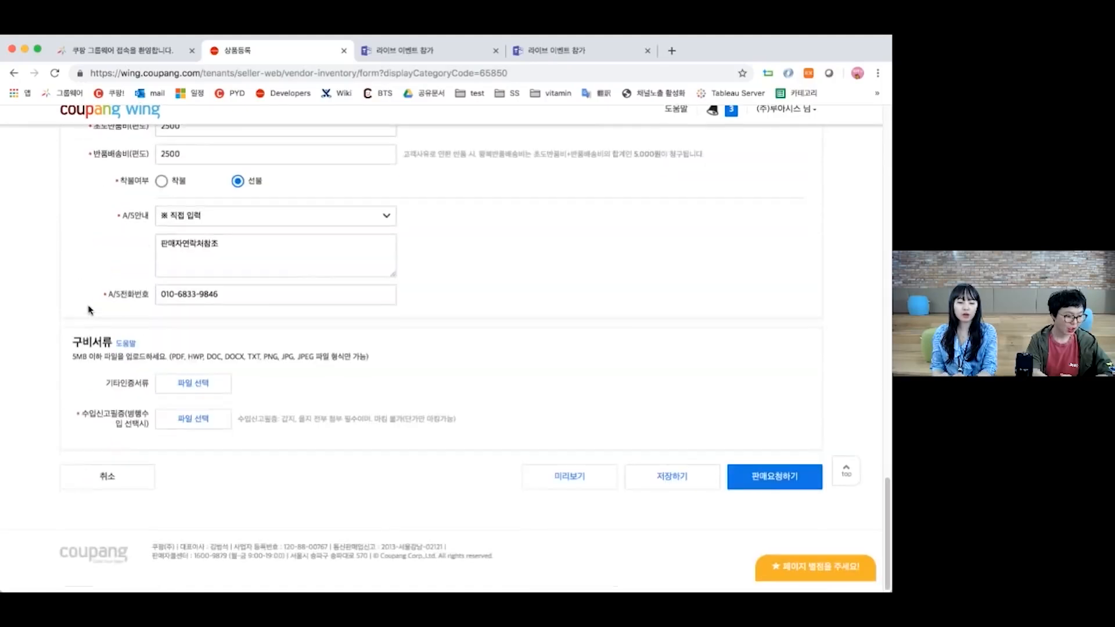
drag(81, 424, 130, 423)
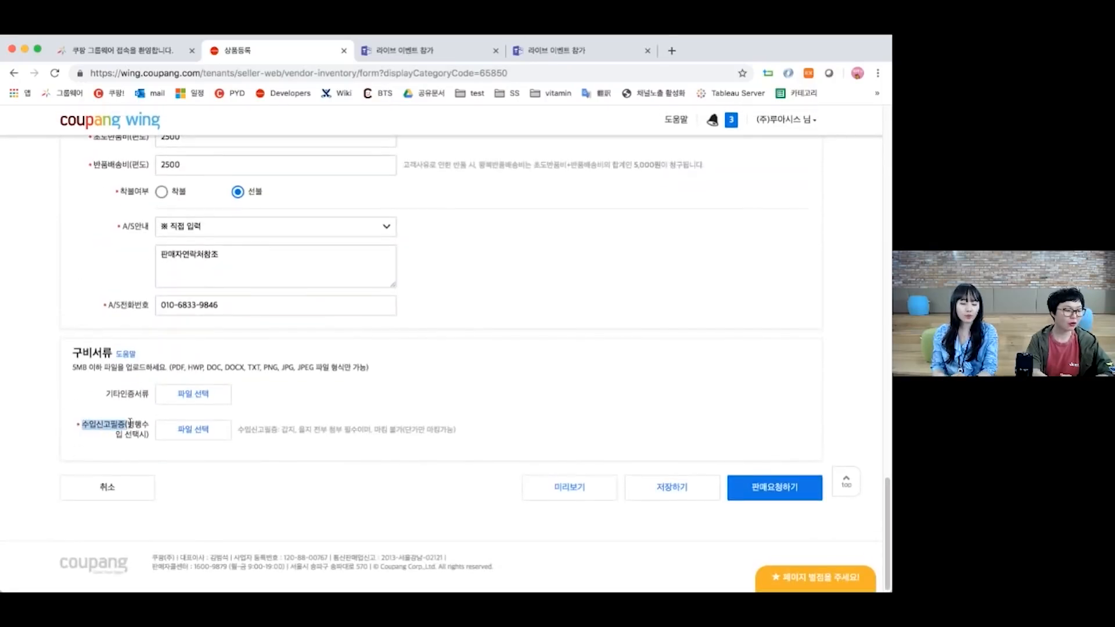
Clear the 병행수입 option in 구성정보 and return to the 구비서류 section.
scroll(130, 423, up, 15)
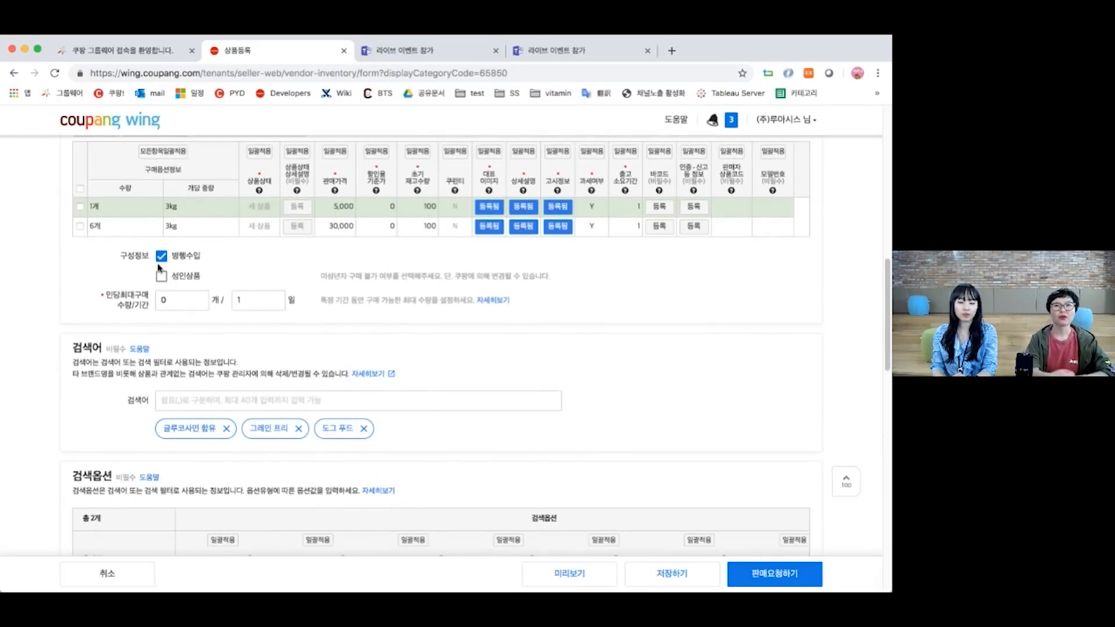
click(161, 257)
scroll(99, 300, down, 15)
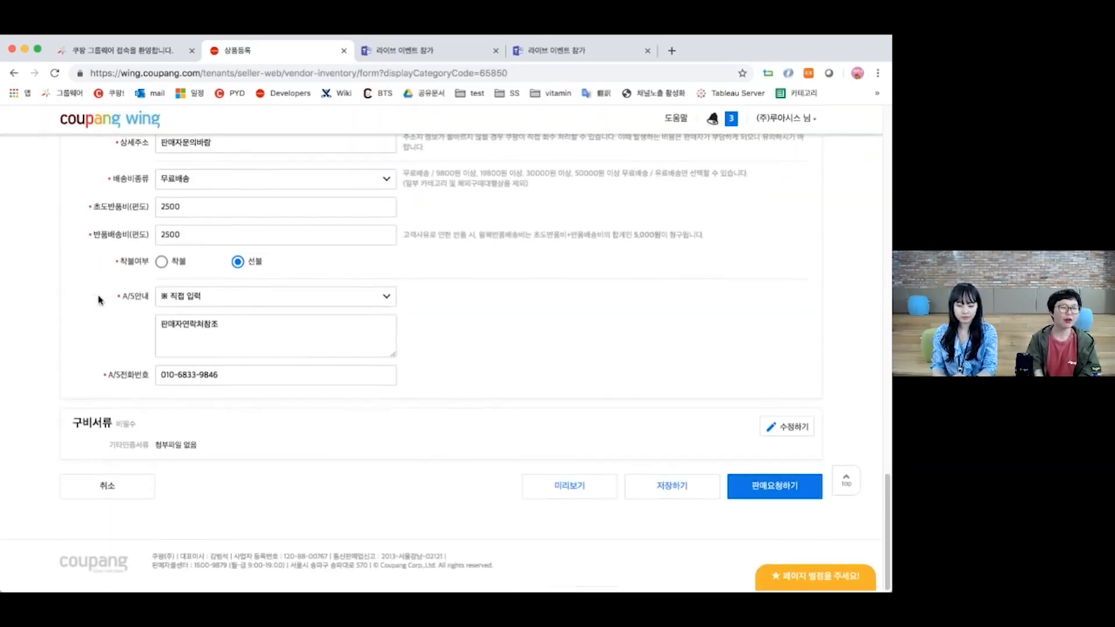